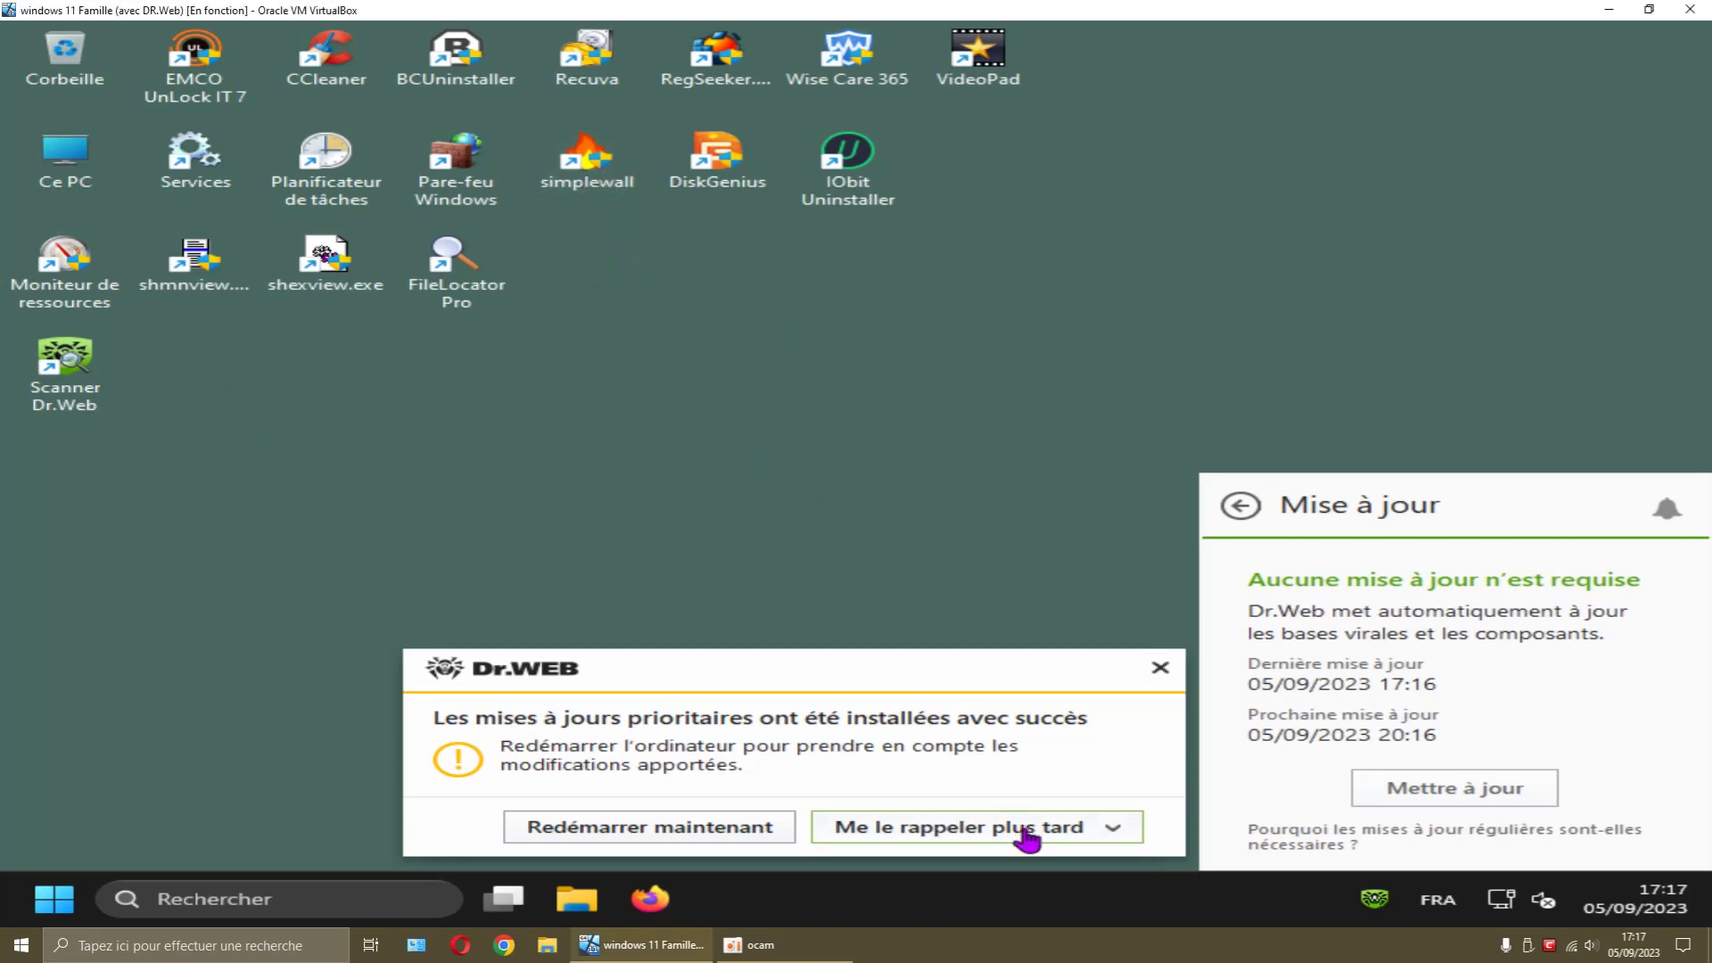
- Postpone the restart reminder for the installed priority updates and dismiss the update window
left_click(1025, 832)
left_click(963, 740)
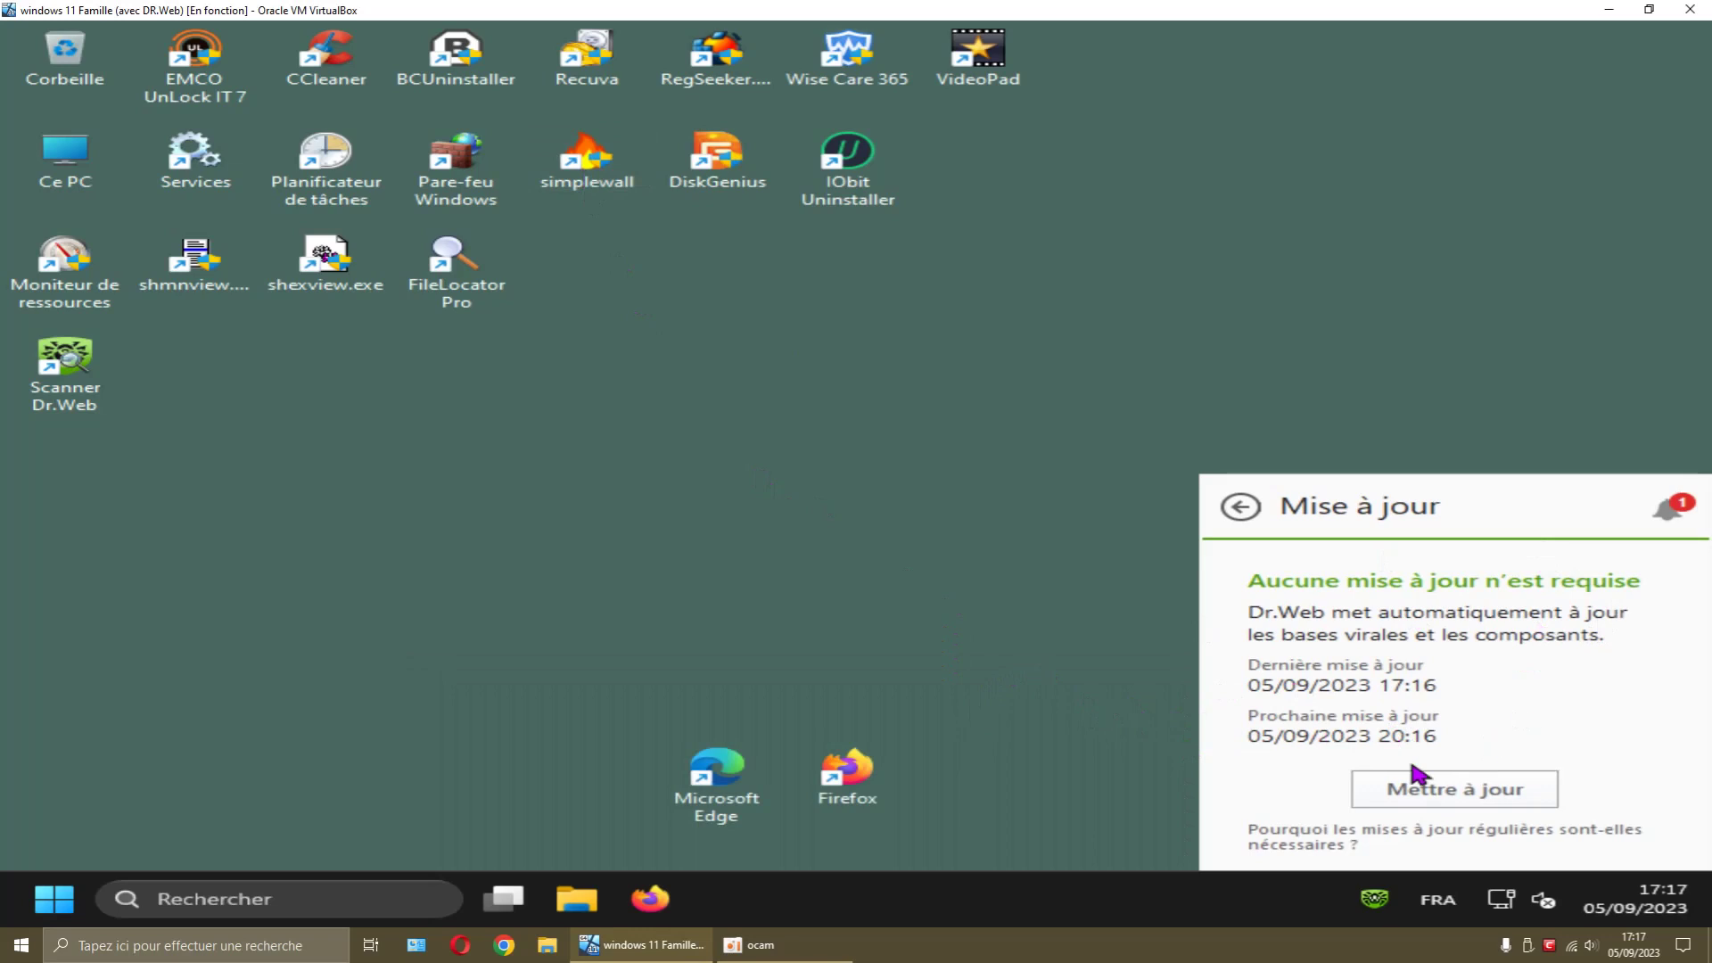
left_click(1106, 647)
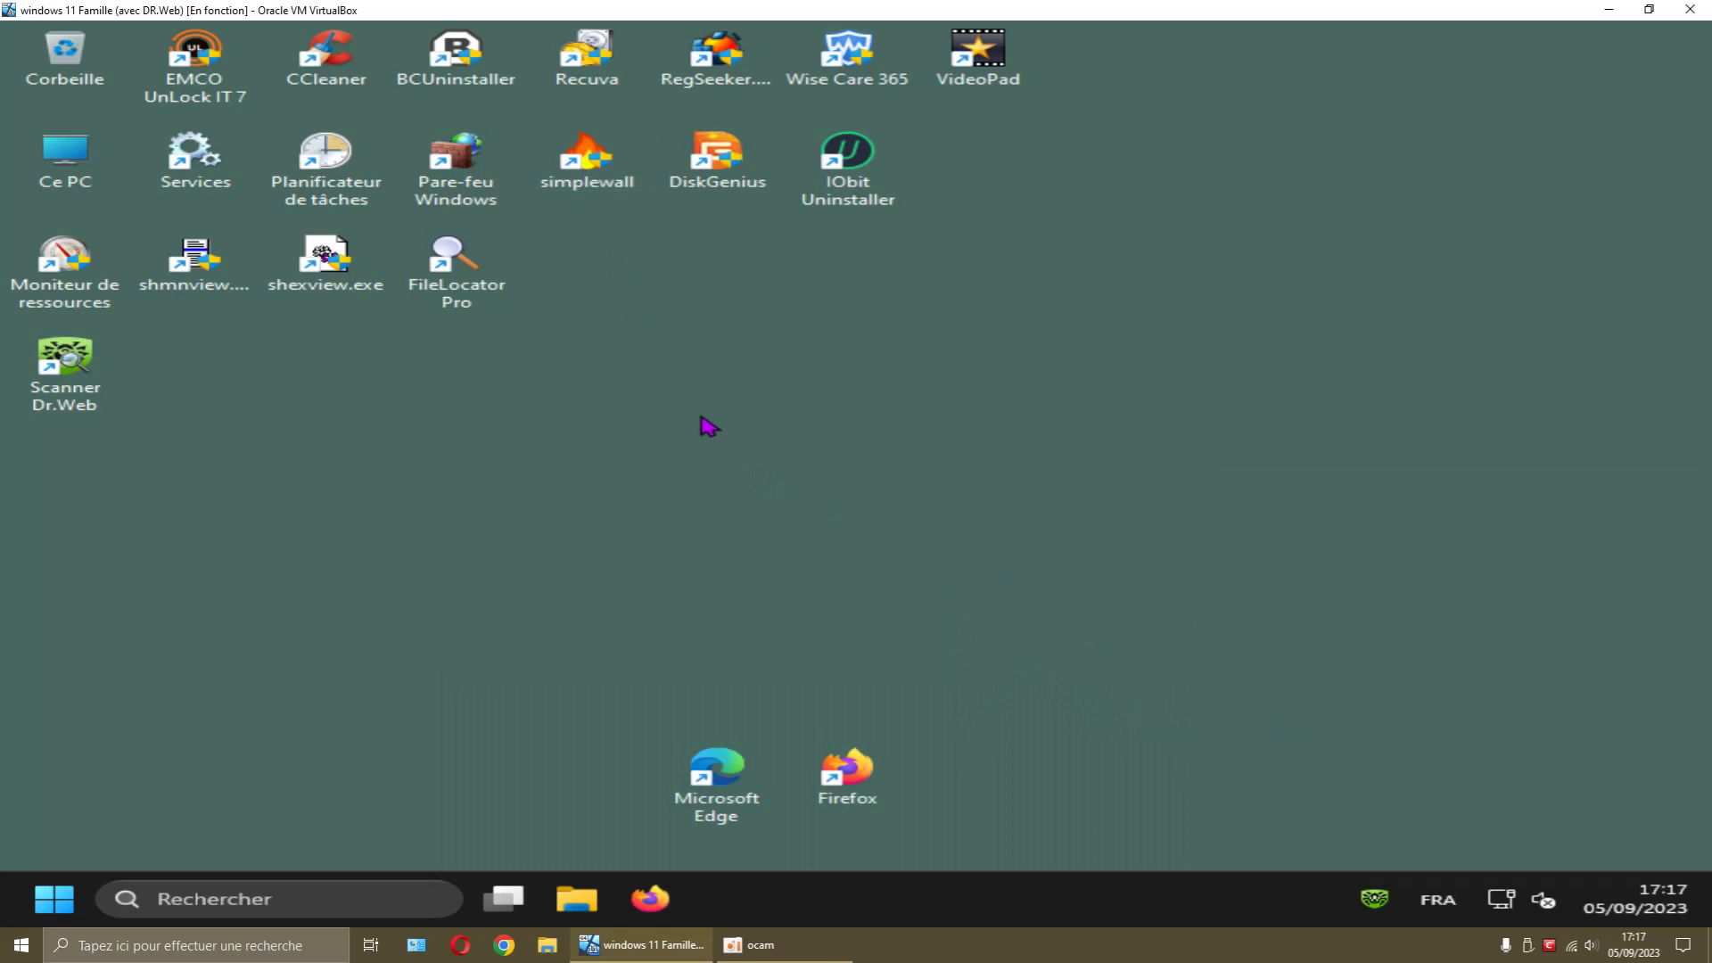
- Open the Centre de protection, examine its general configuration with the advanced parameters shown, and return to the overview
left_click(1374, 899)
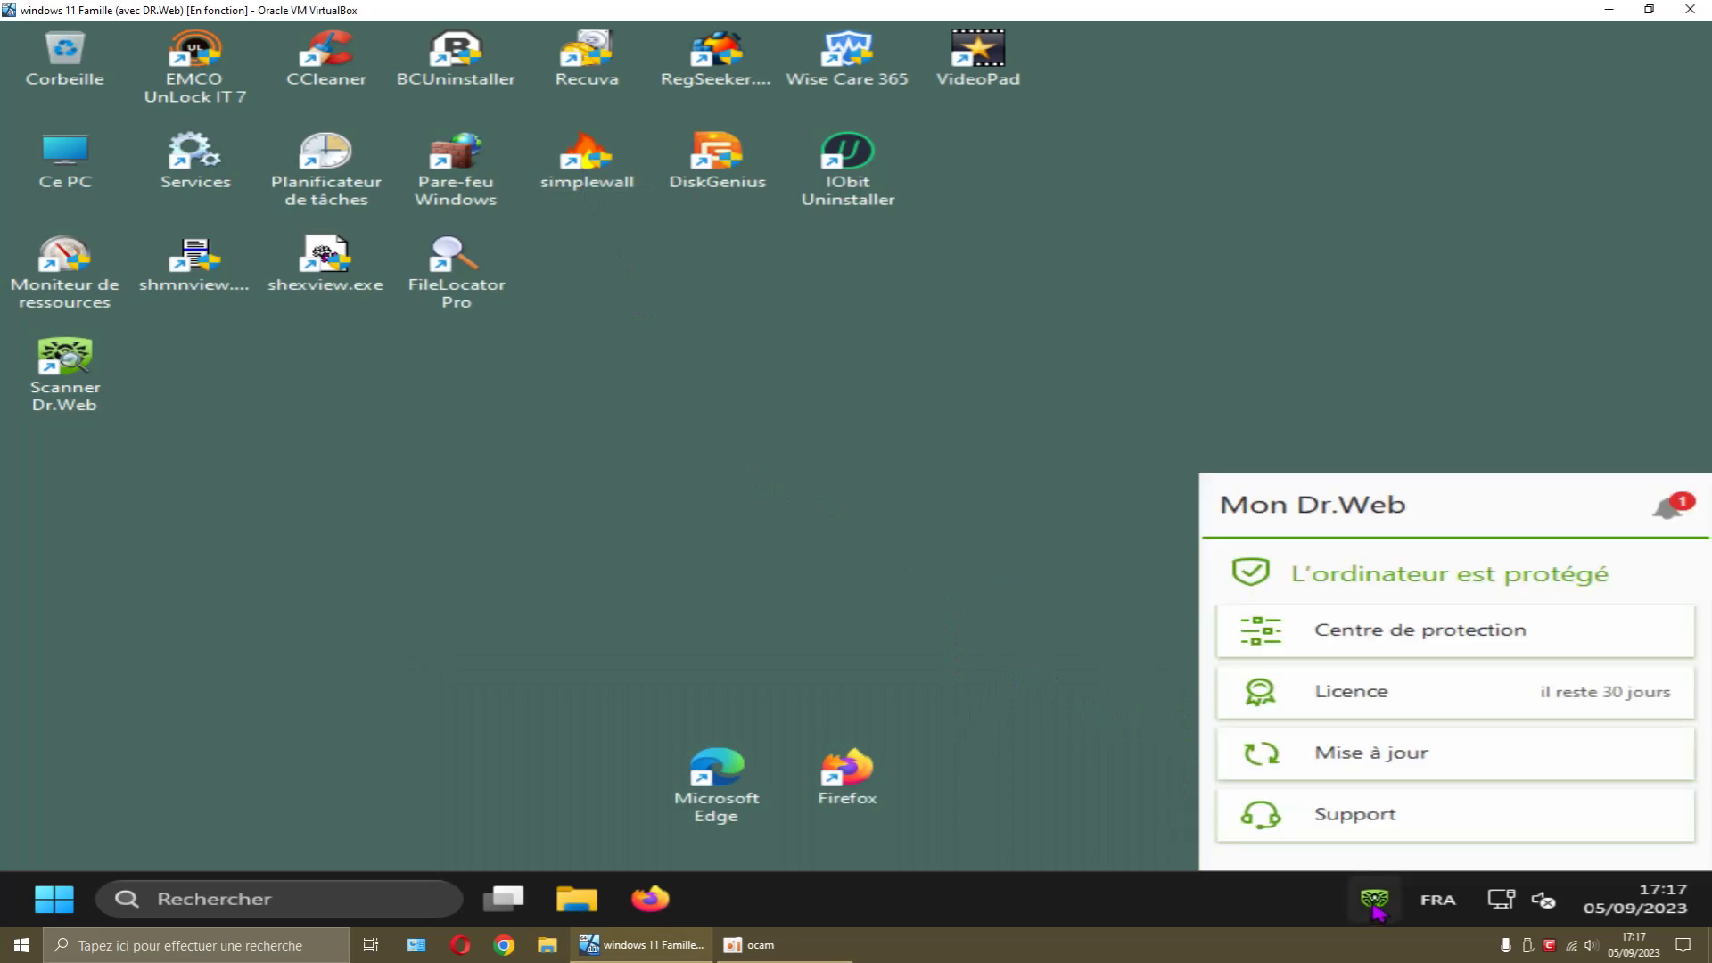
left_click(1359, 635)
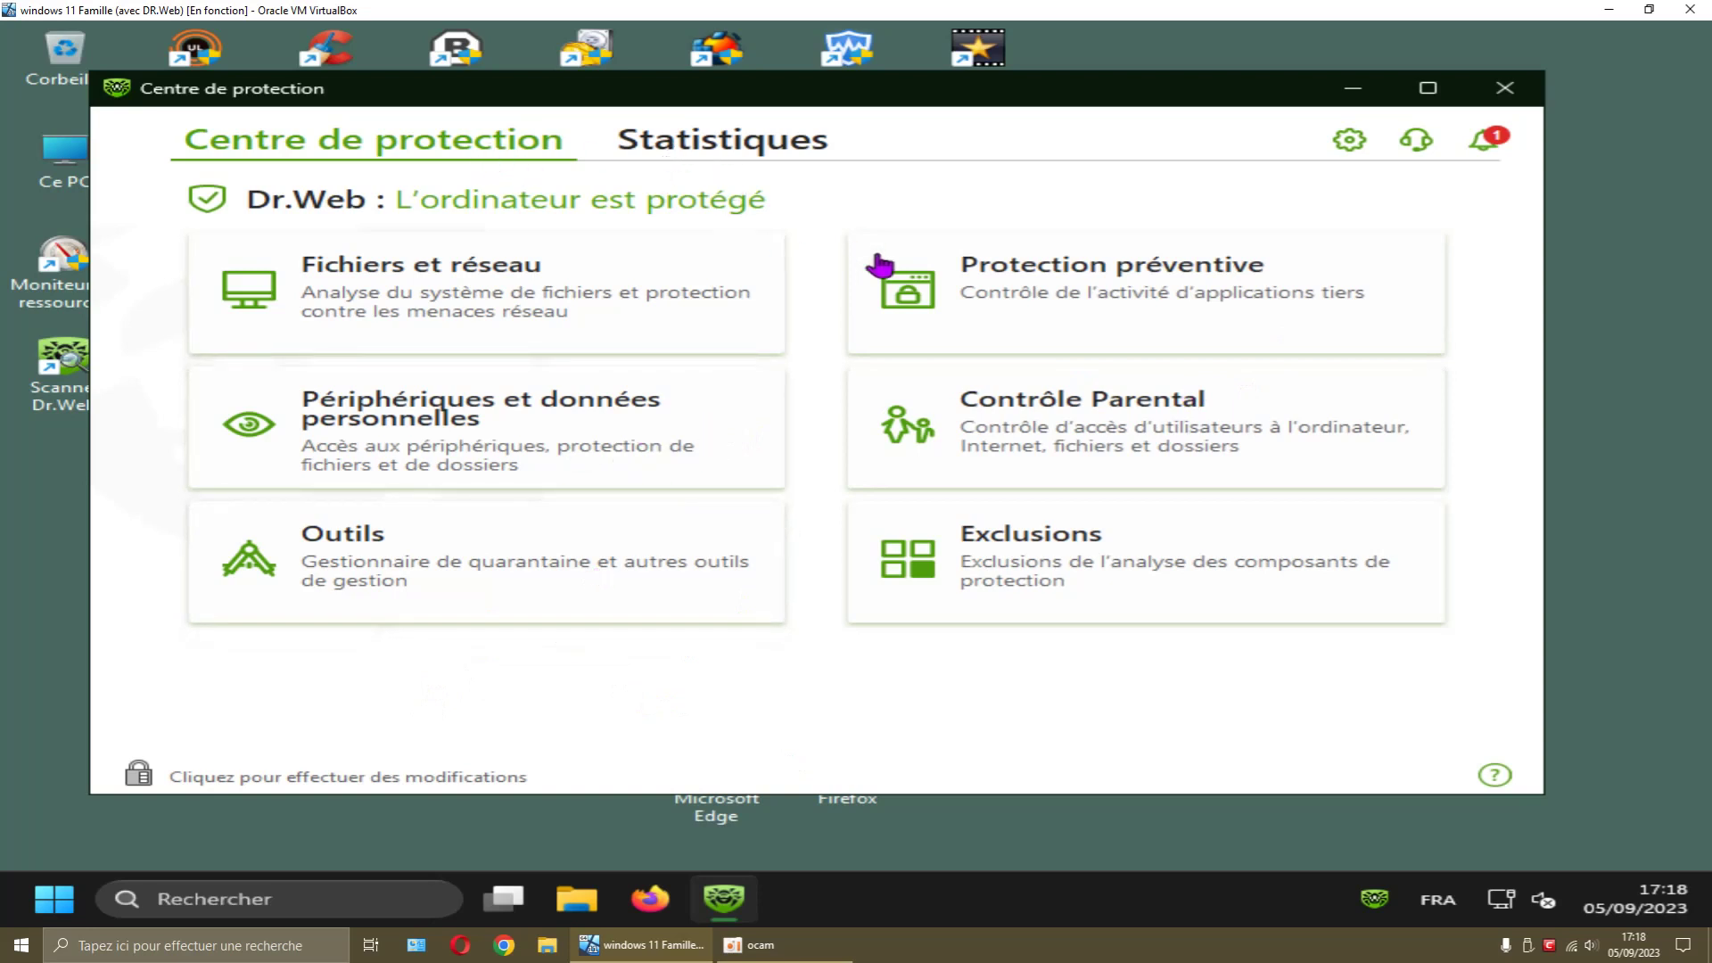
left_click(1348, 142)
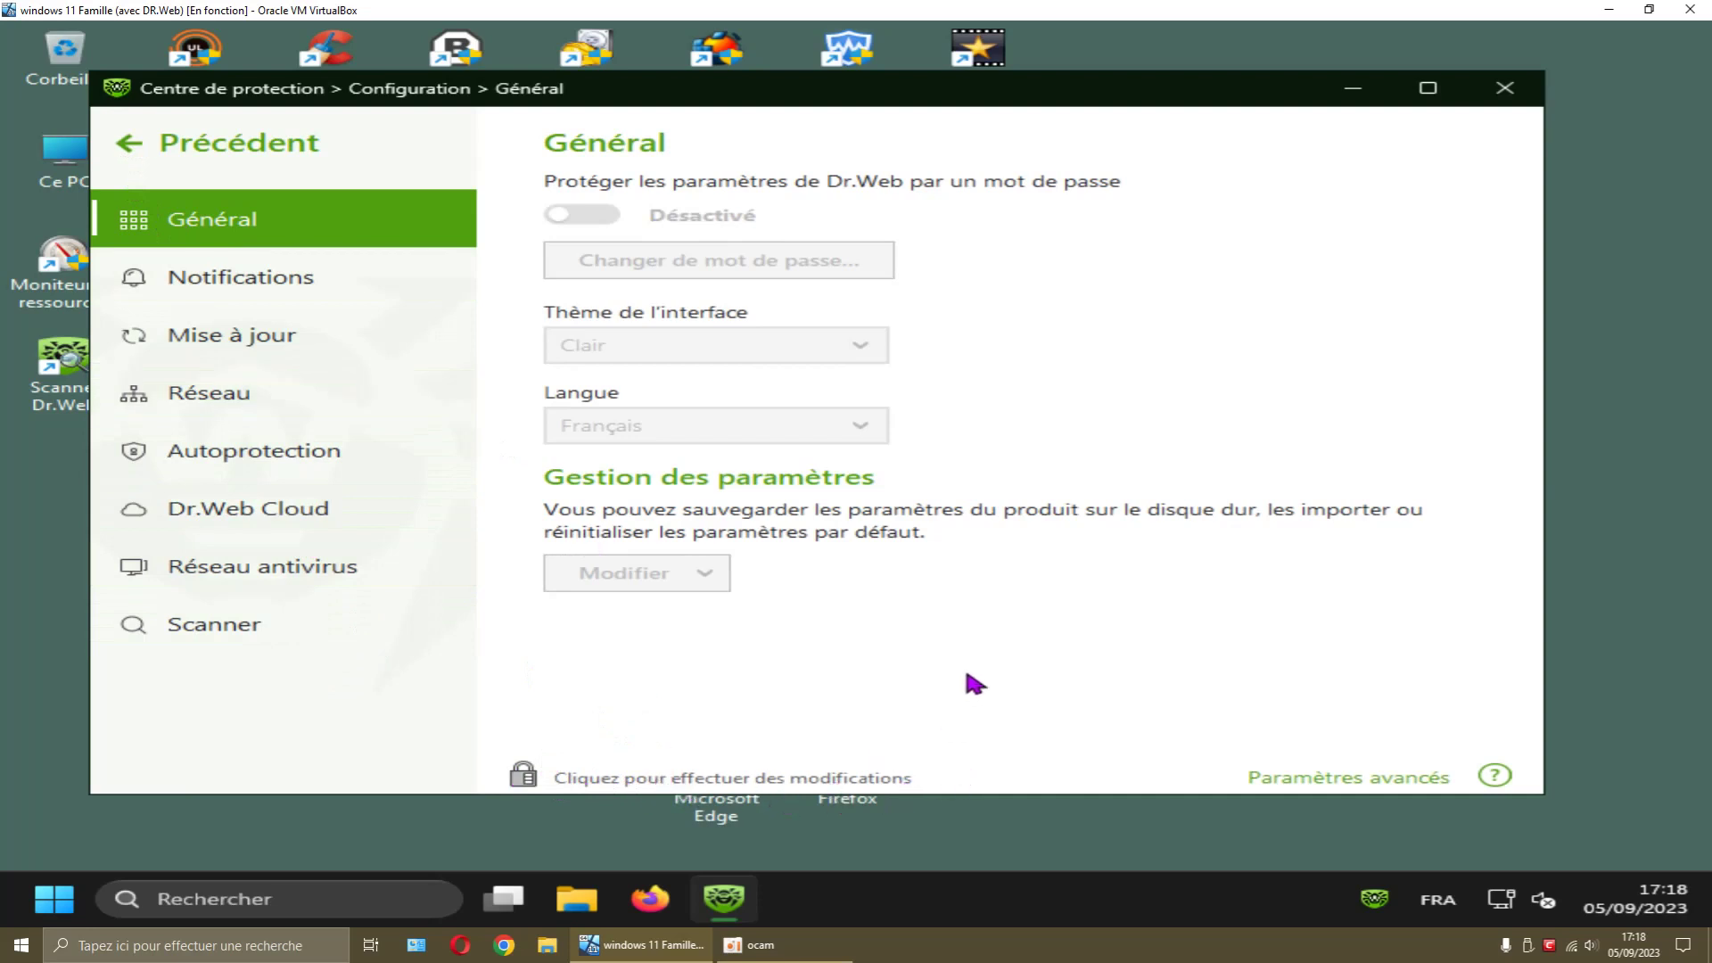
left_click(1347, 781)
scroll(1177, 544, "down", 3)
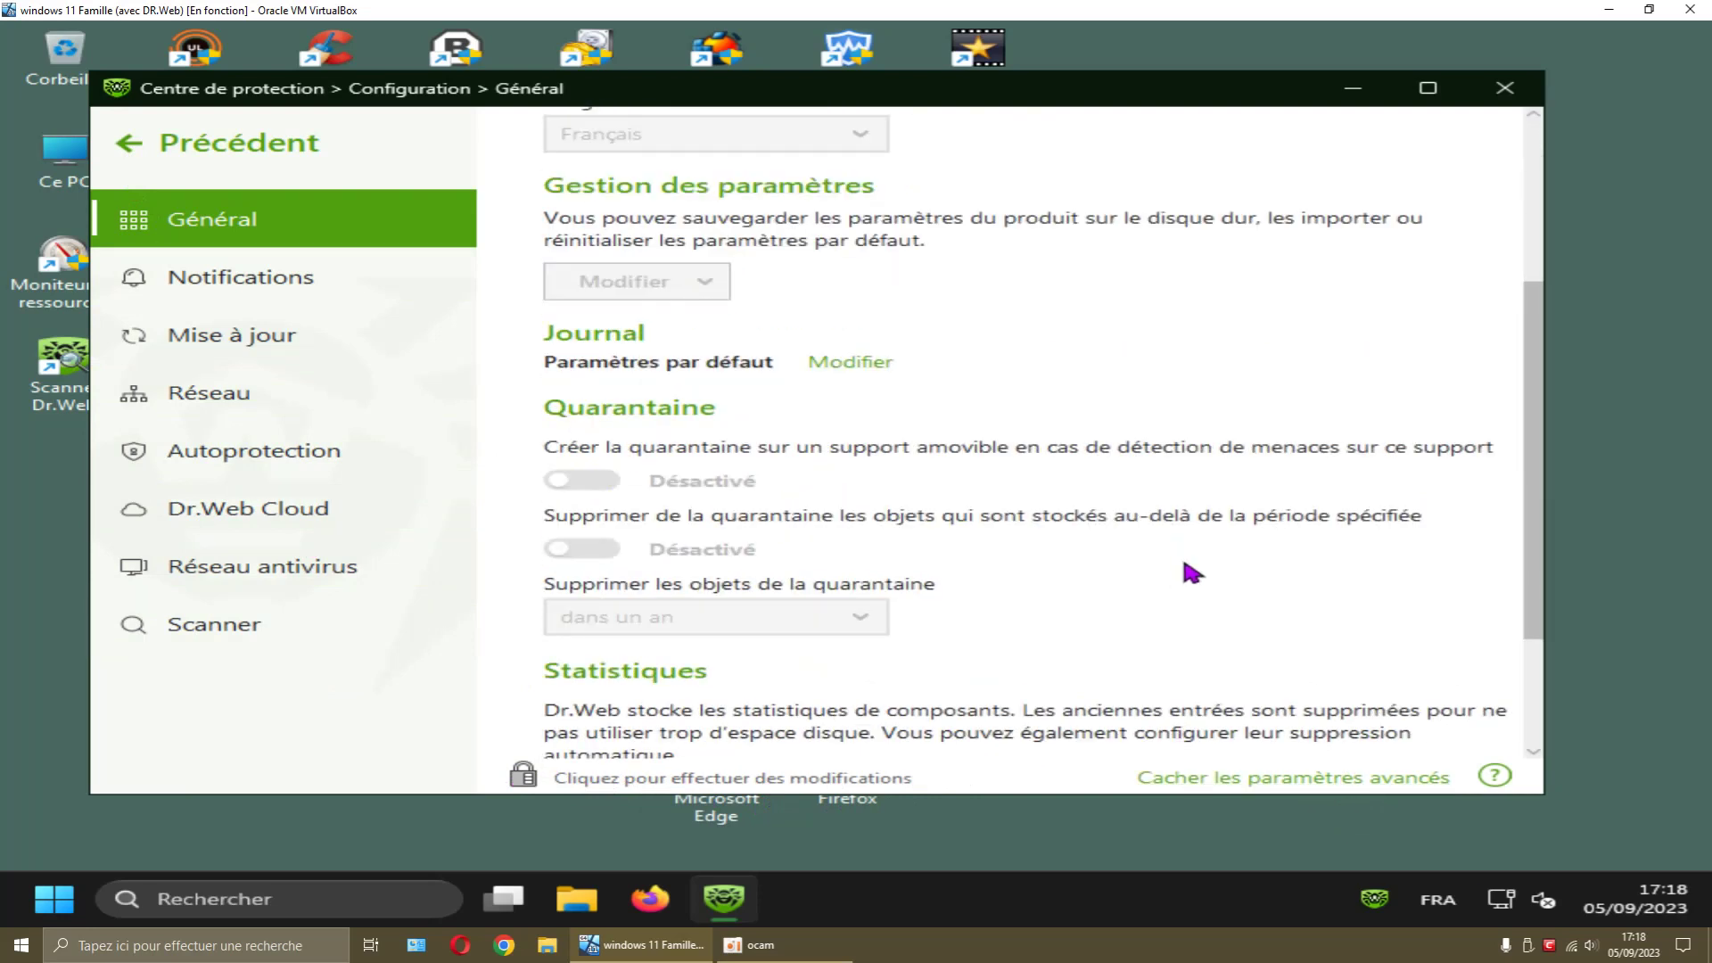
scroll(1194, 572, "up", 4)
scroll(1190, 575, "down", 5)
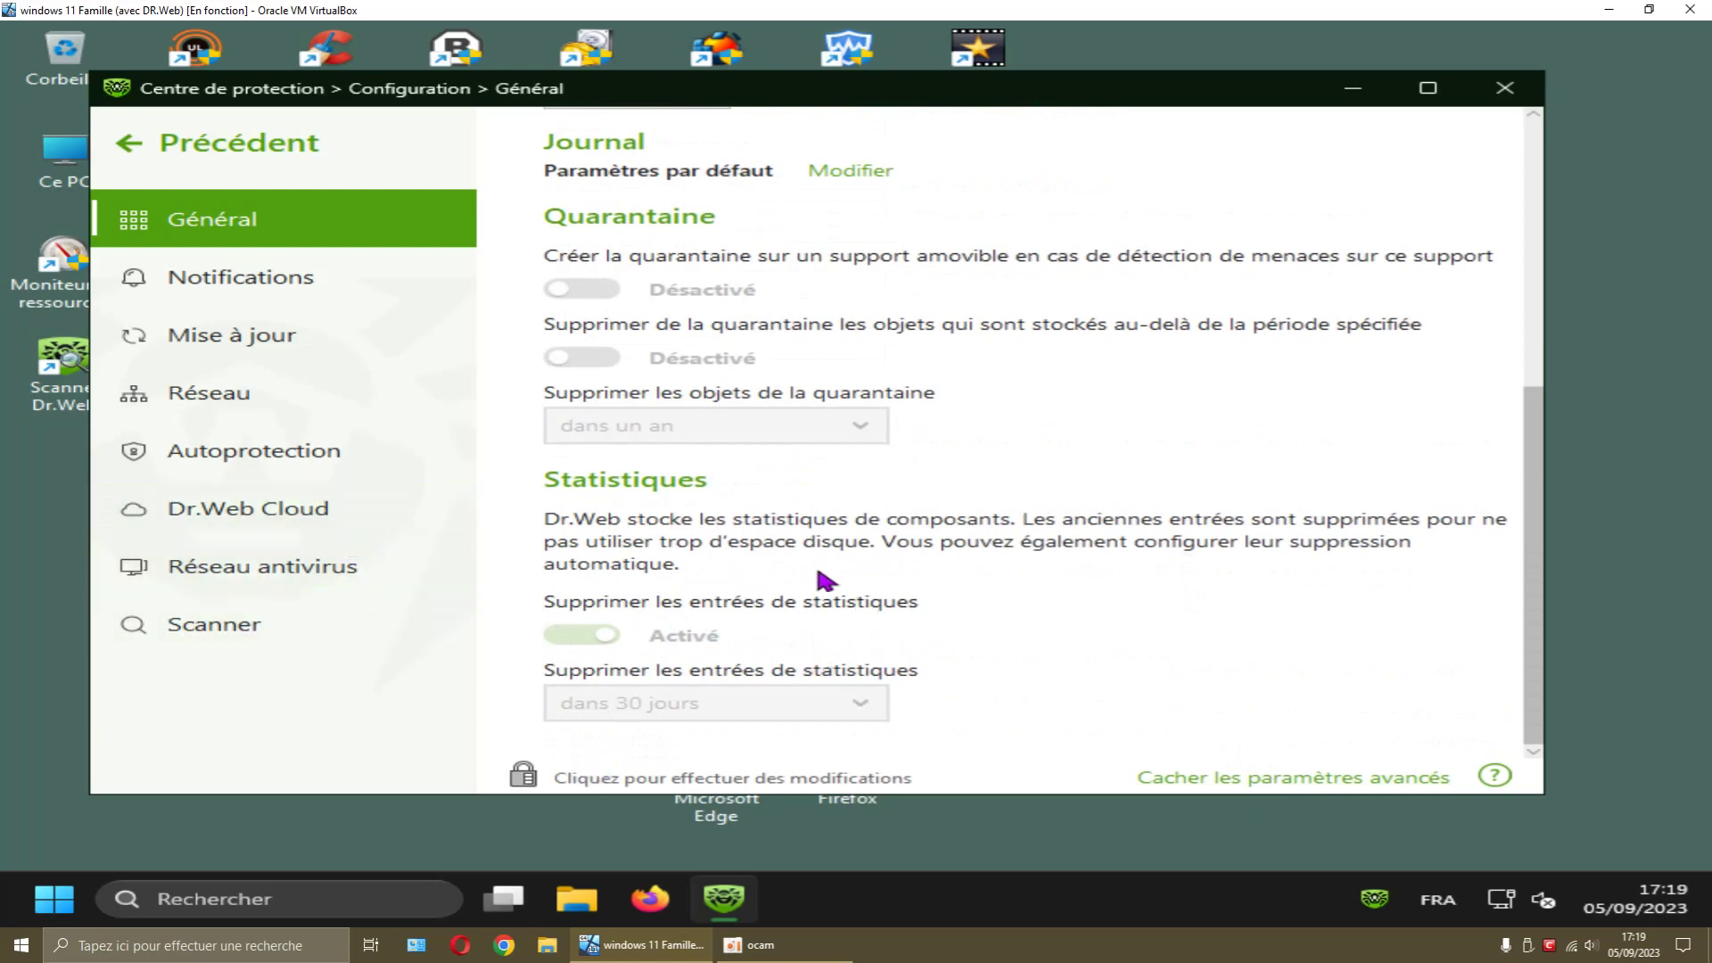
left_click(132, 154)
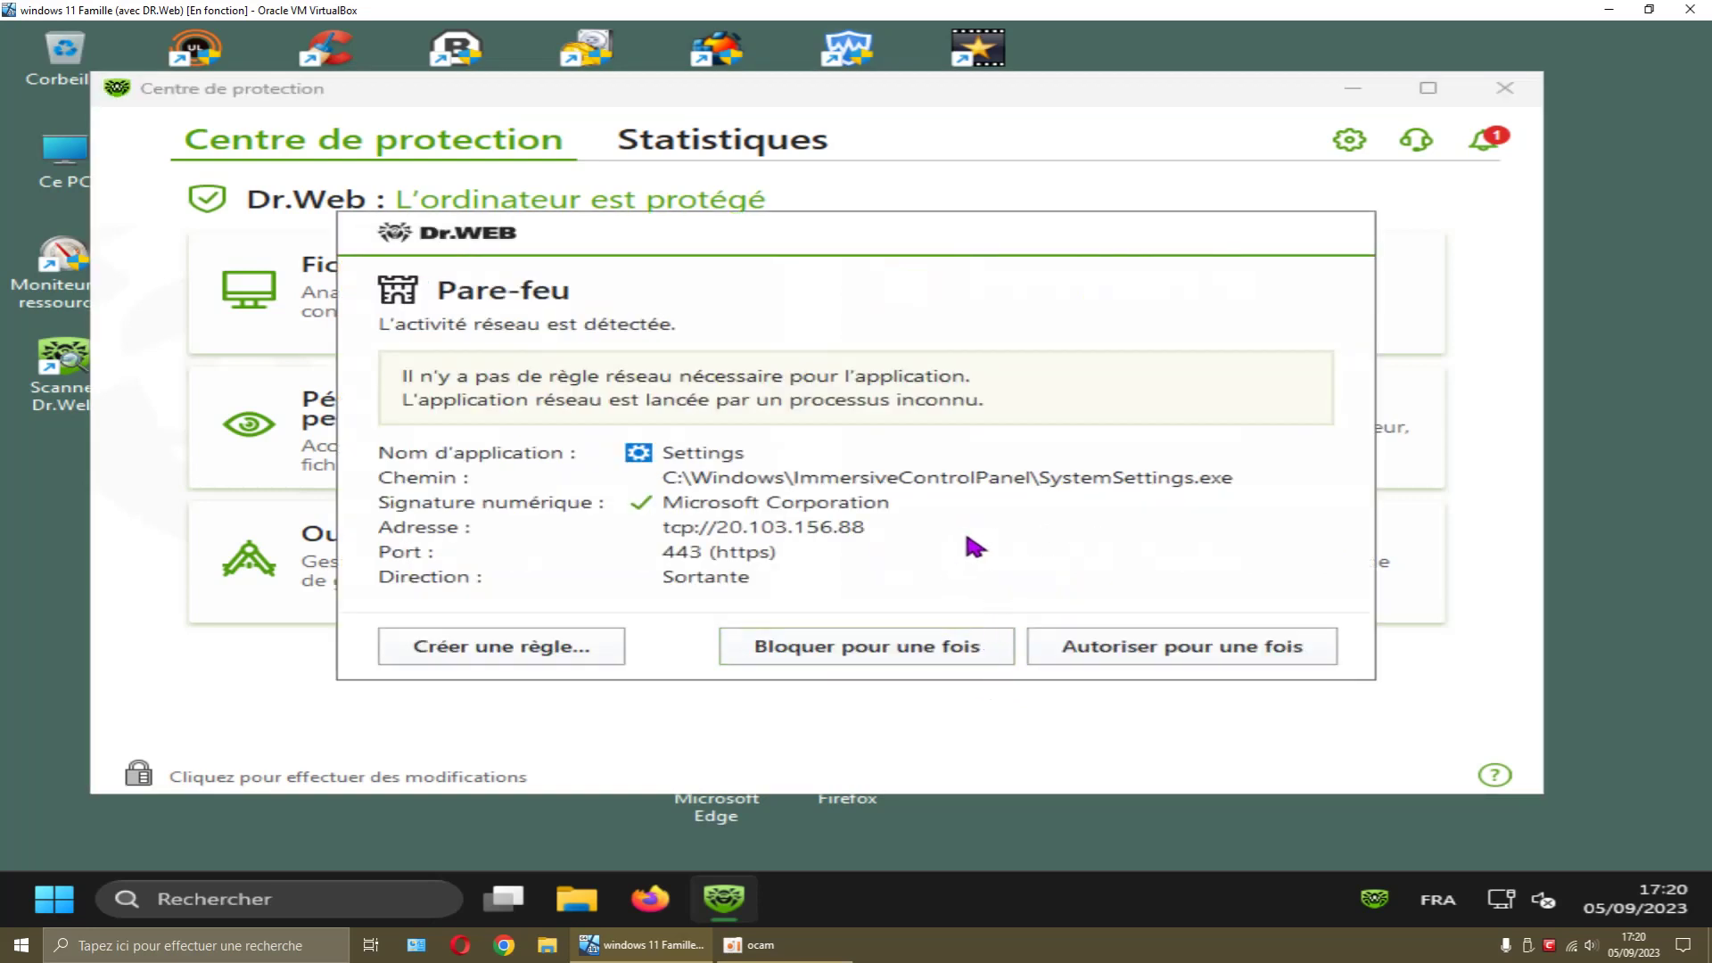
- Block the network activity of the Settings application once in the firewall alert and close the Centre de protection
left_click_drag(875, 241, 1103, 66)
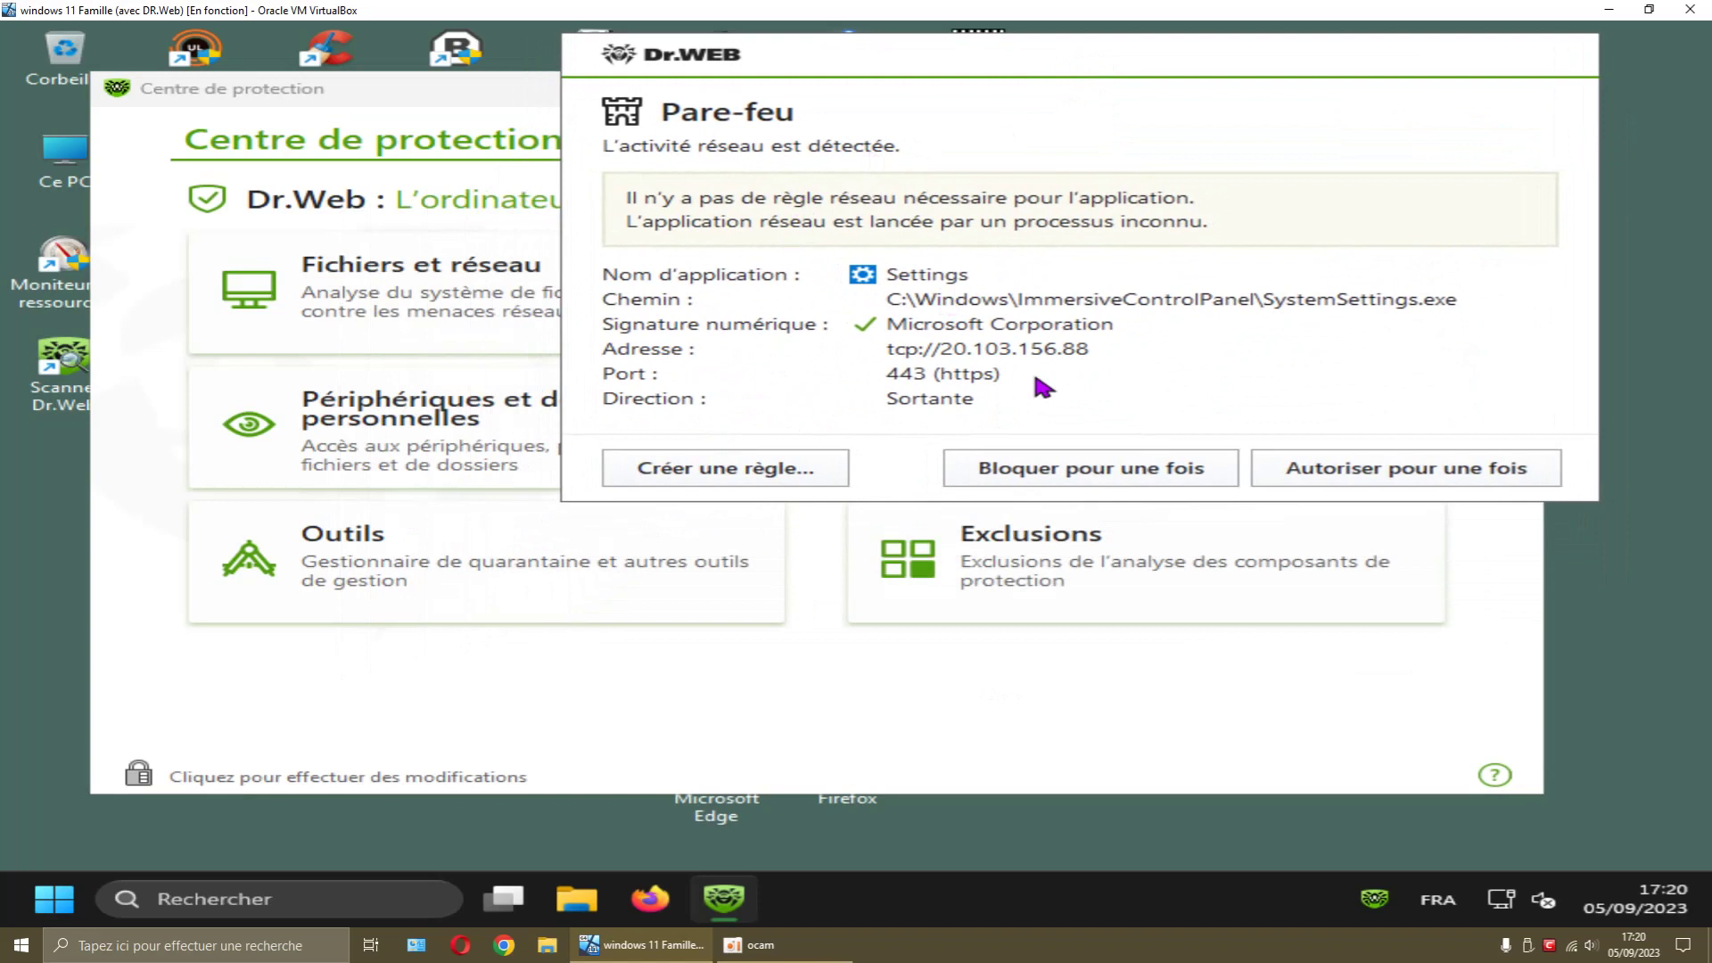
left_click(1154, 470)
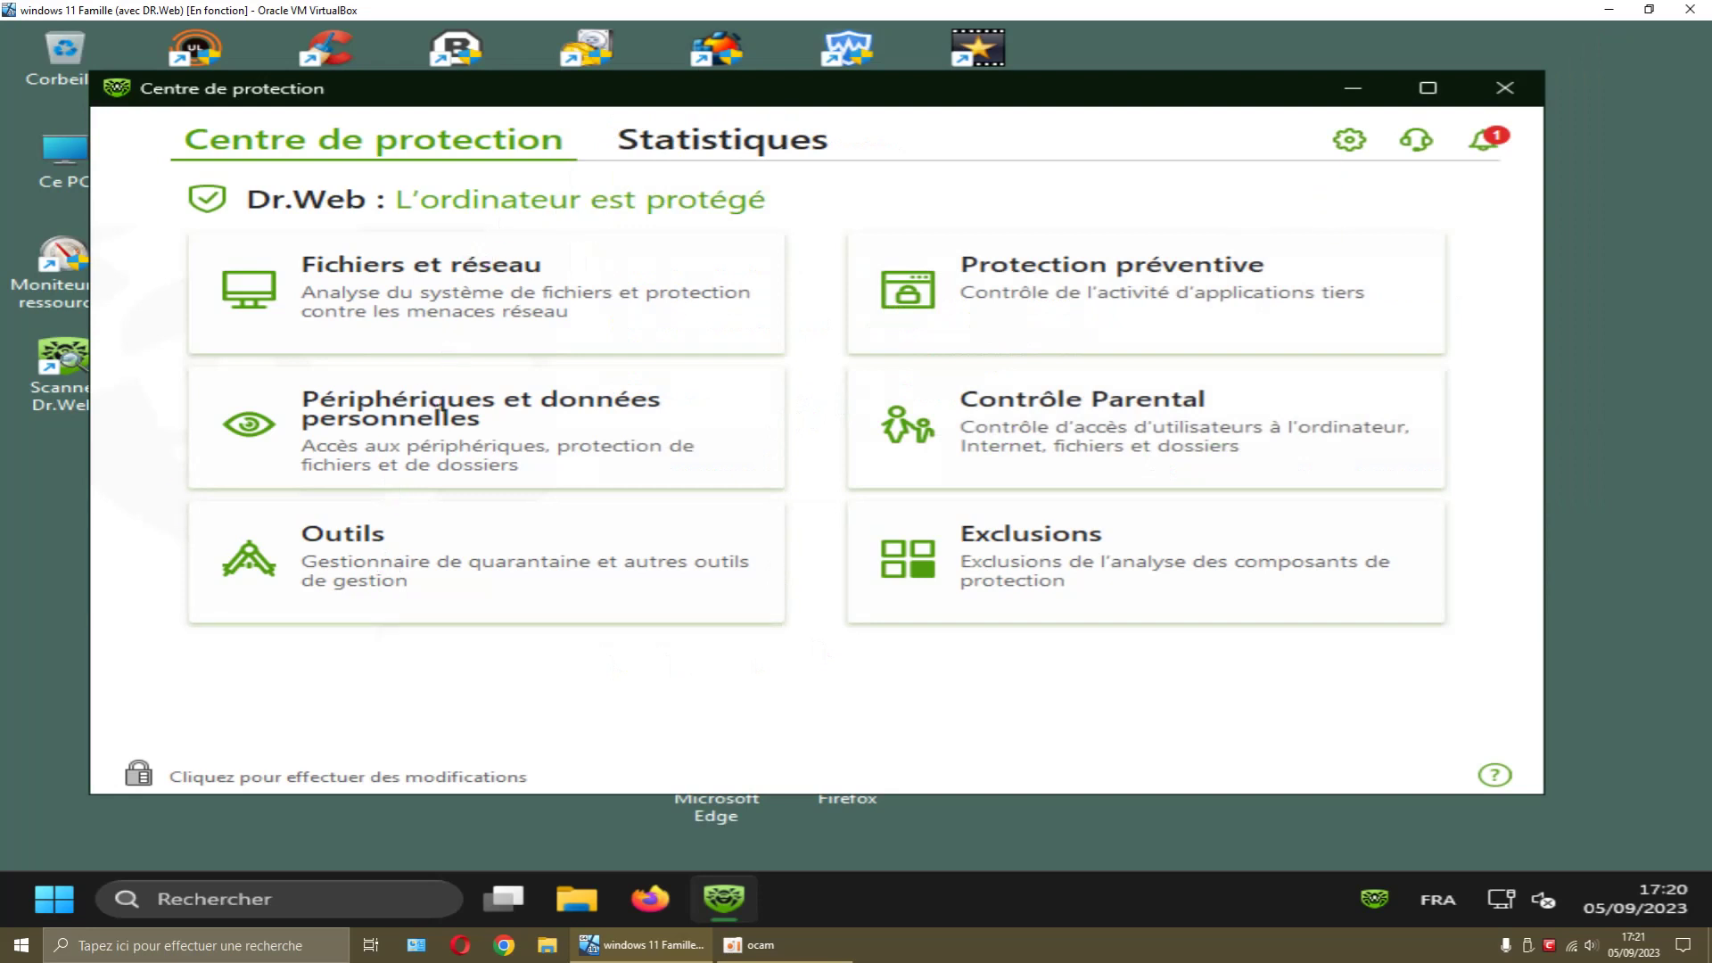
left_click(1505, 90)
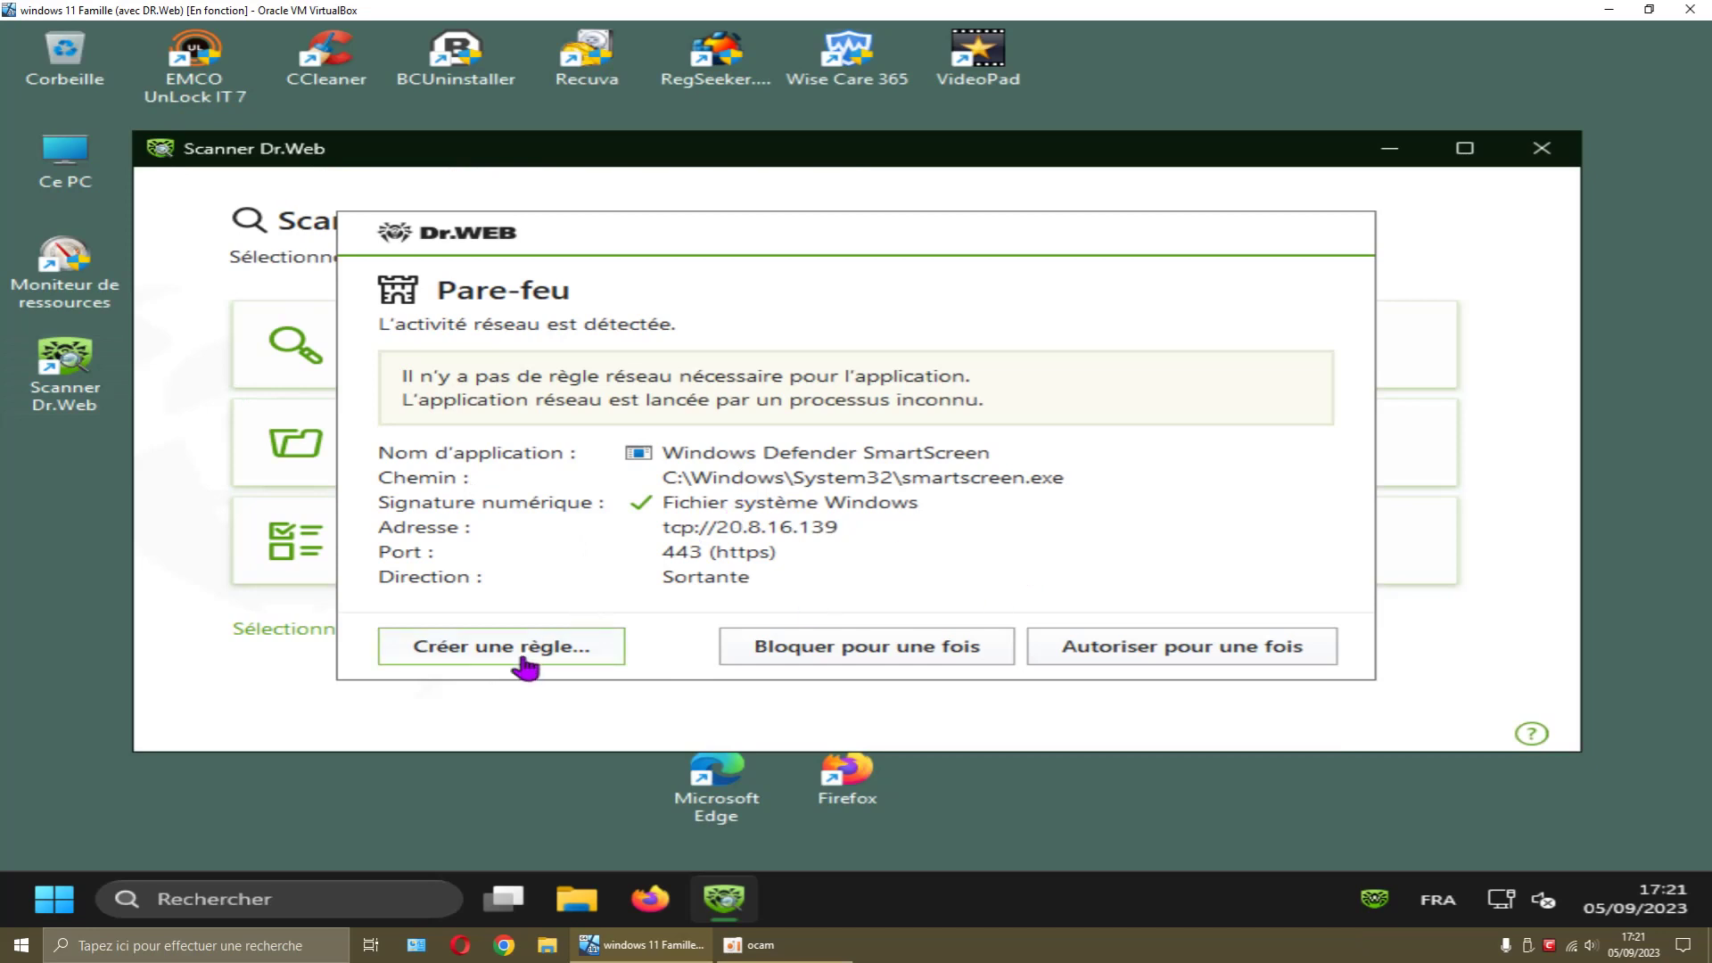
- Allow Windows Defender SmartScreen network access once and start a quick scan (Rapide)
left_click(1125, 656)
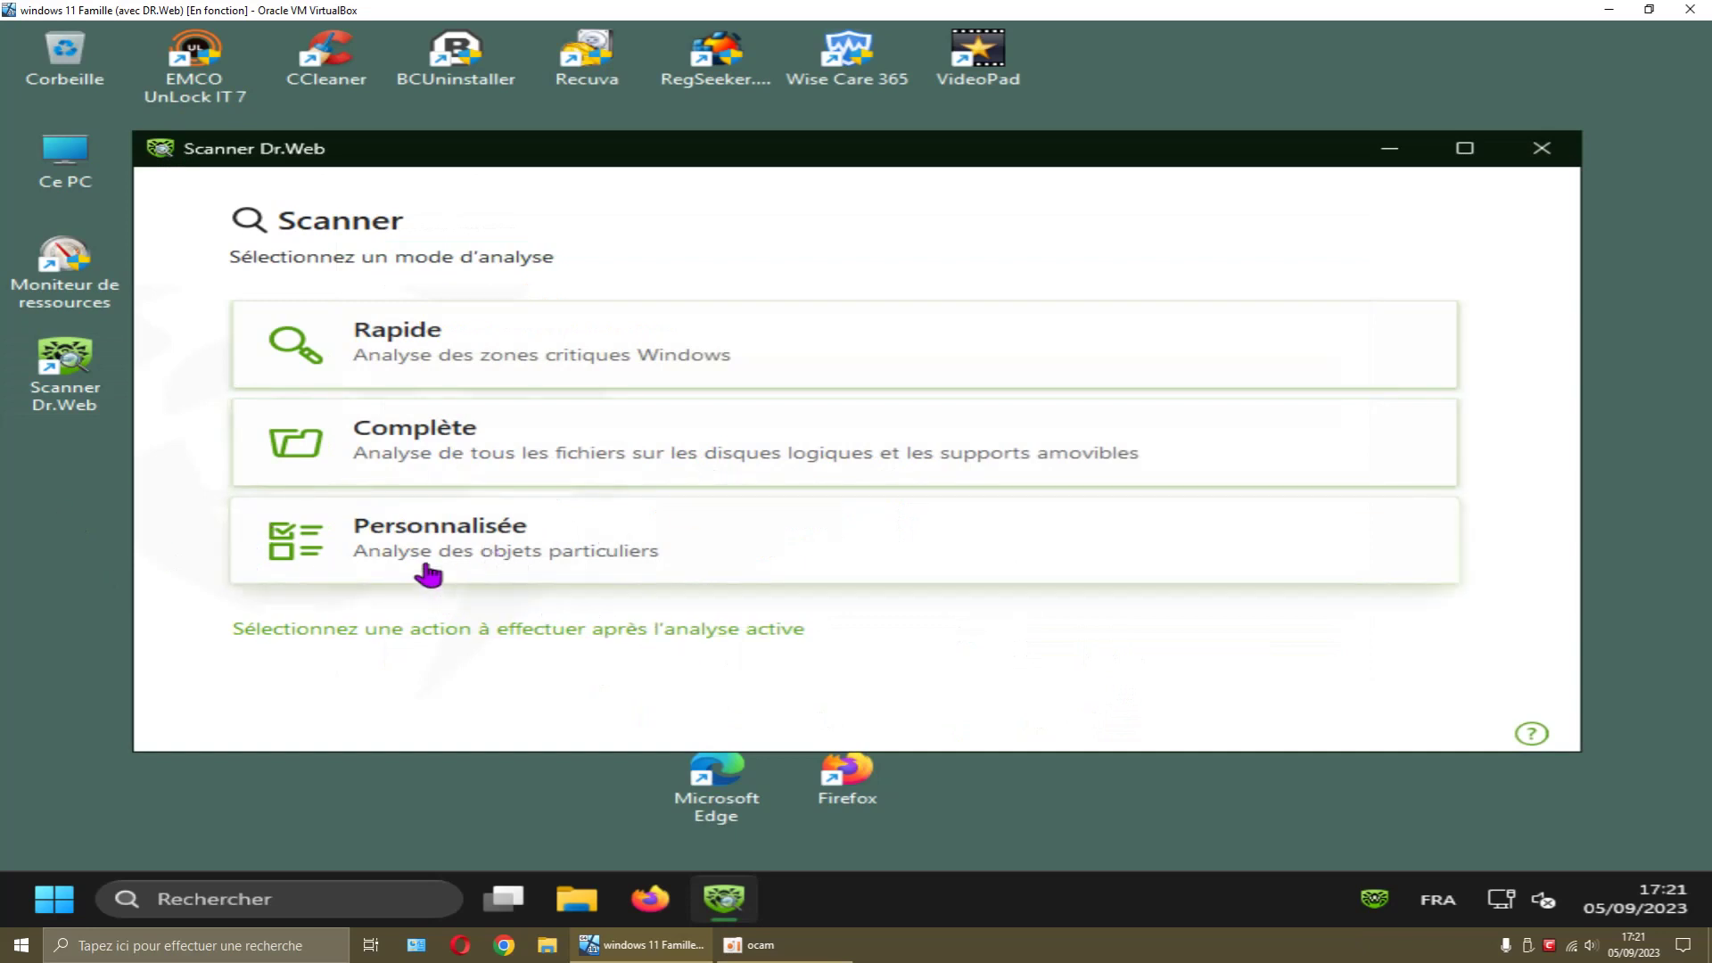
left_click(403, 359)
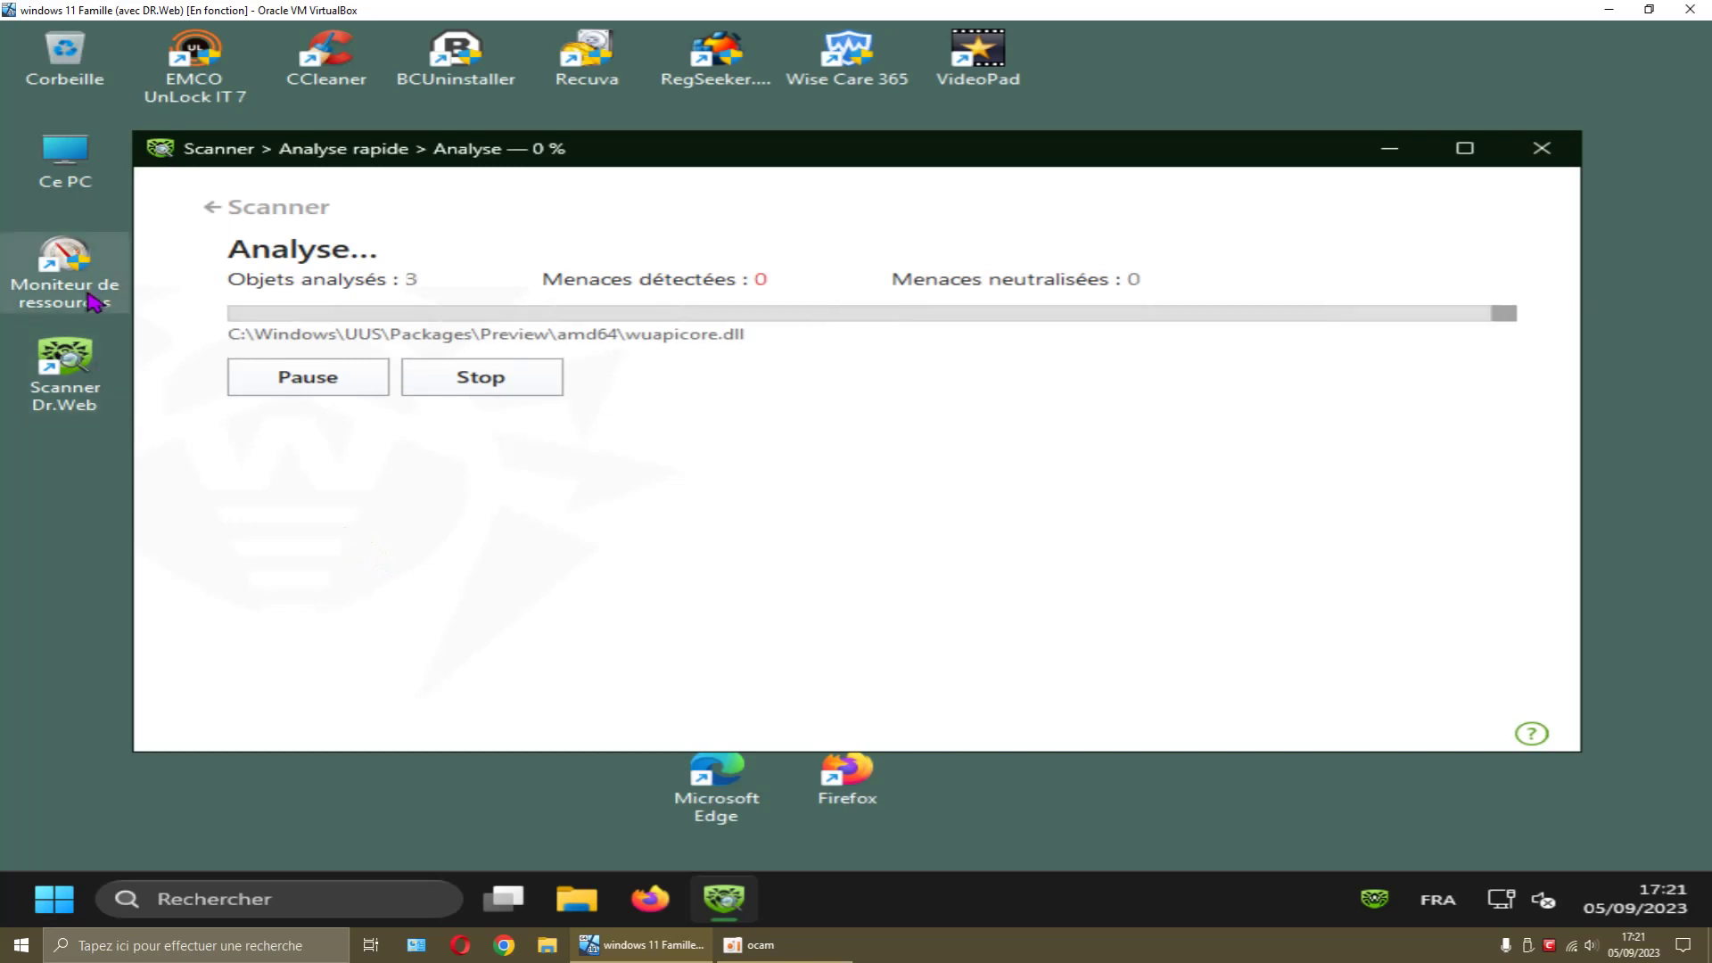
- Look through the files in the Téléchargements folder from Ce PC and close the file explorer
left_click(79, 184)
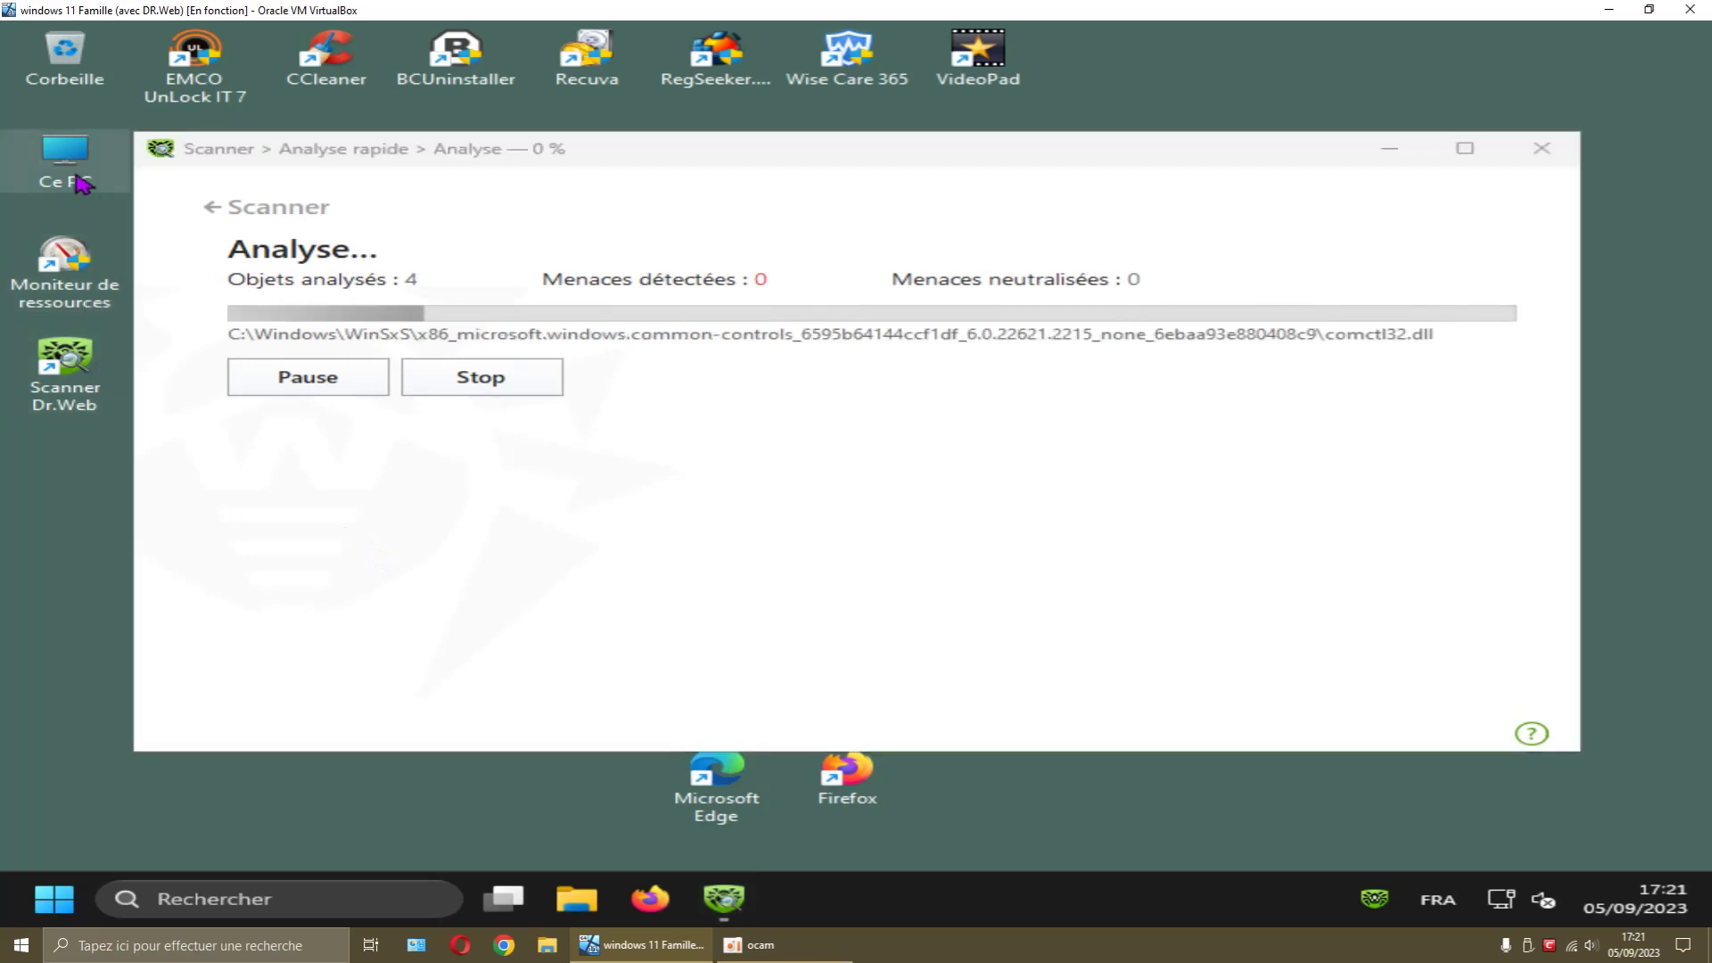
double_click(79, 183)
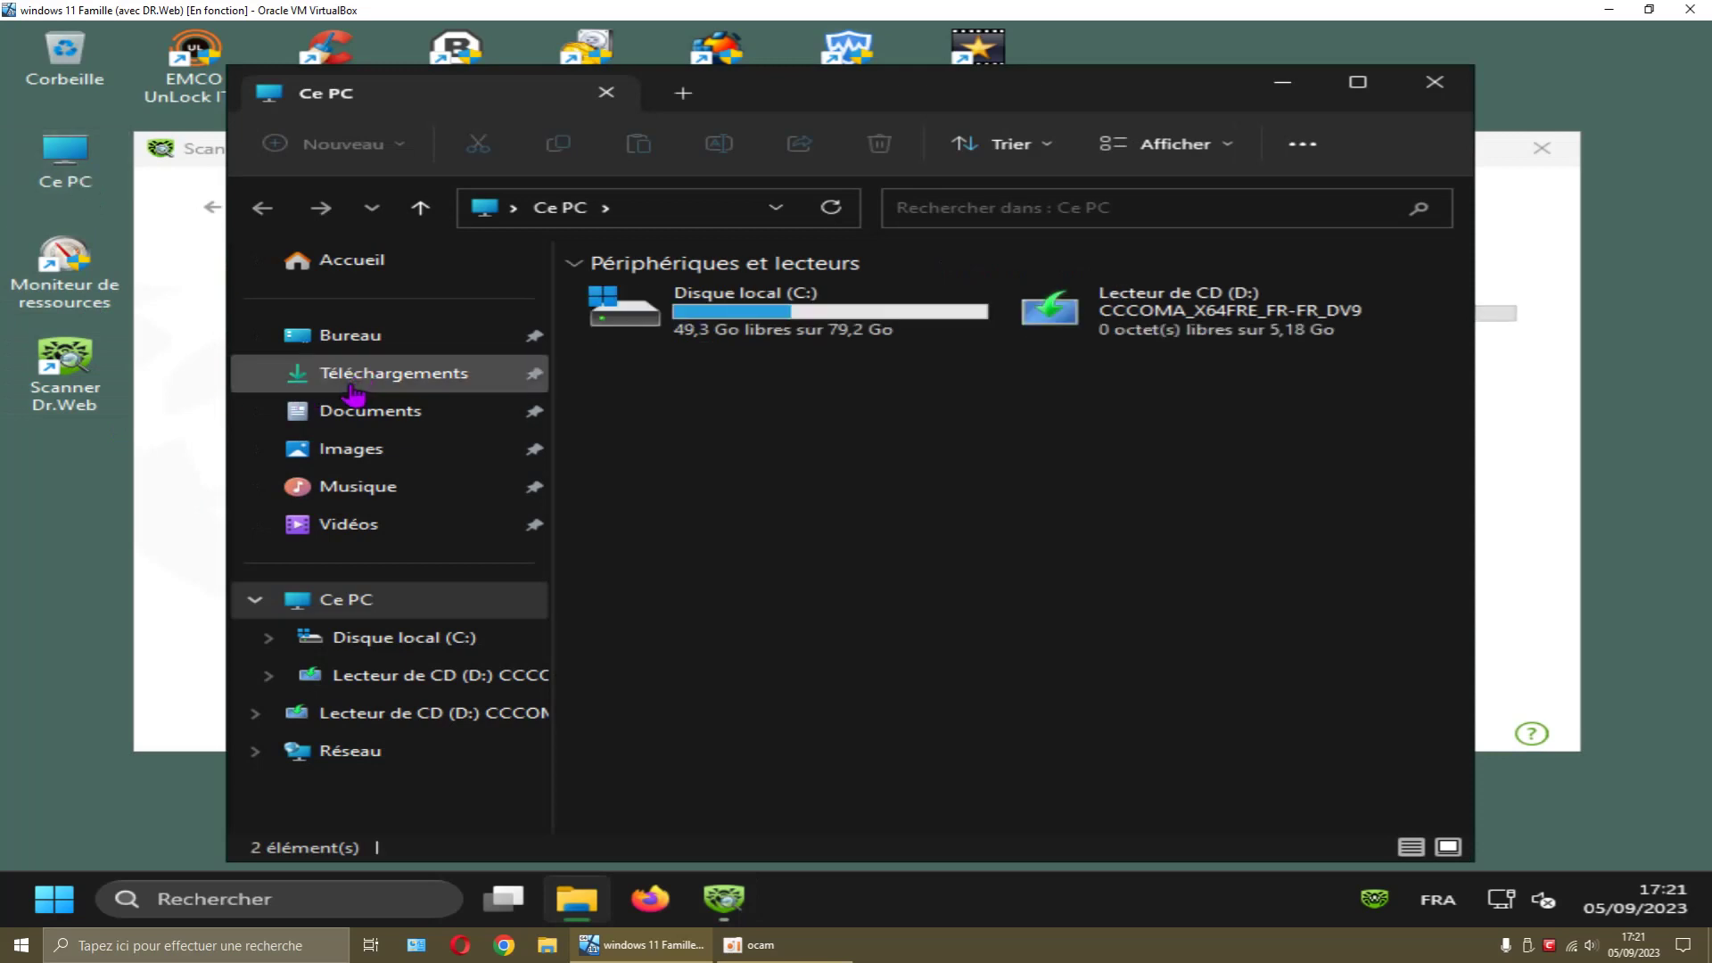
left_click(415, 375)
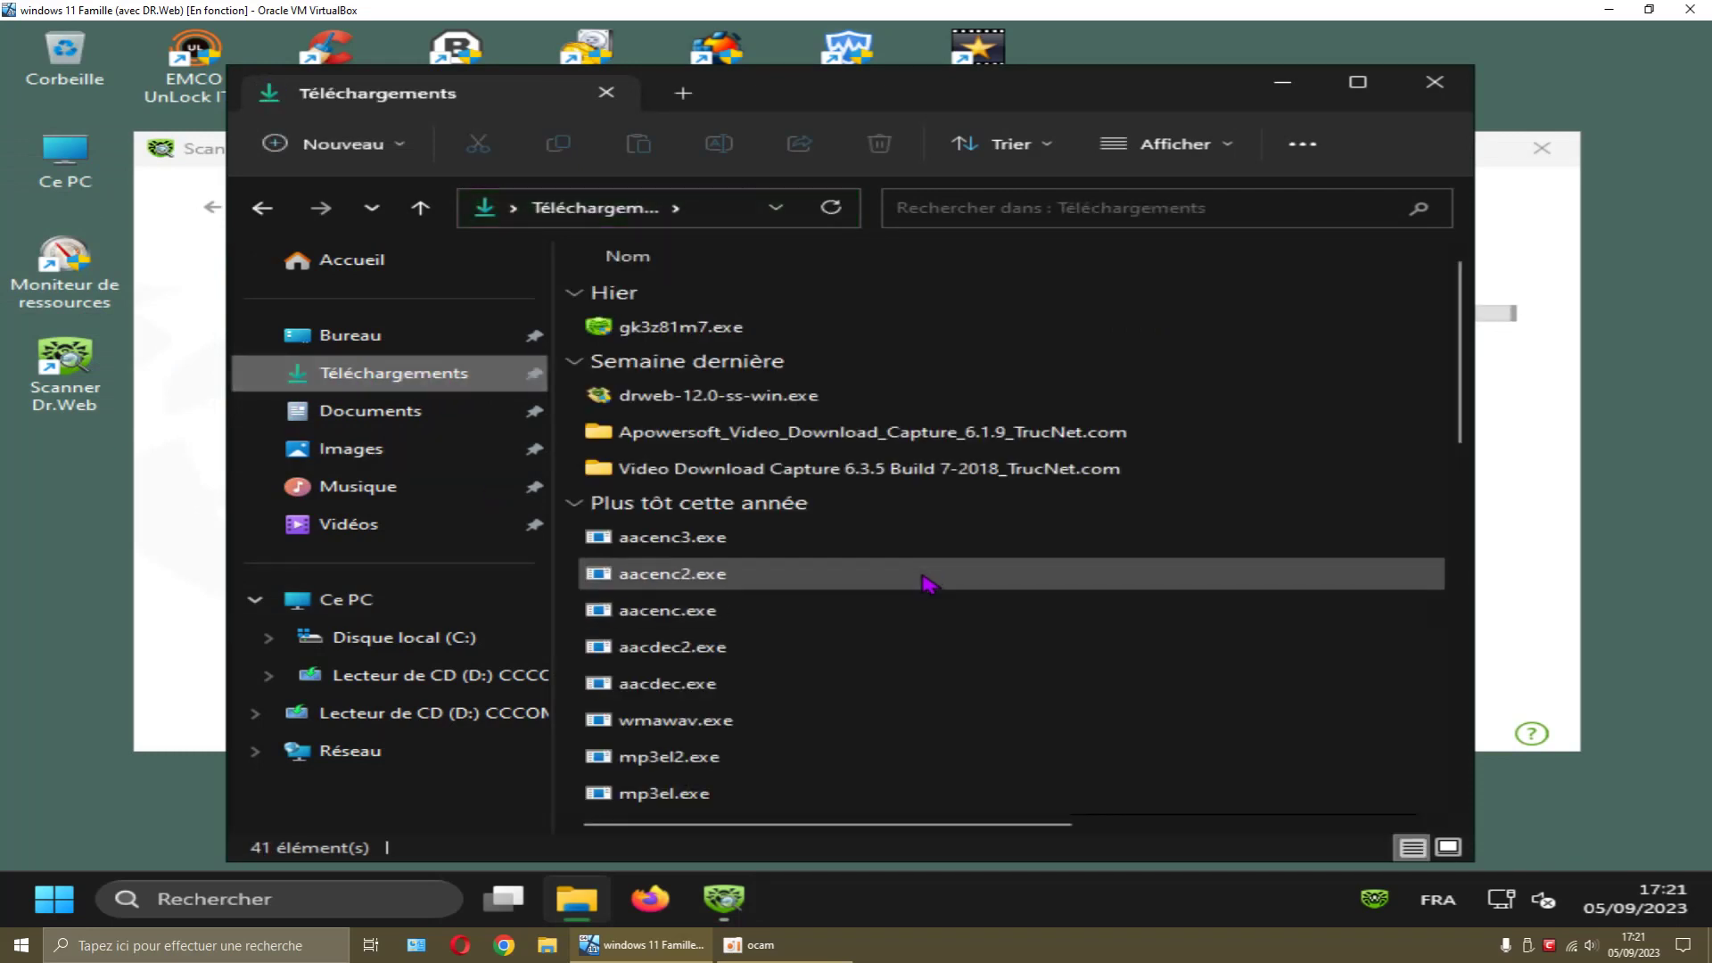
scroll(994, 558, "down", 5)
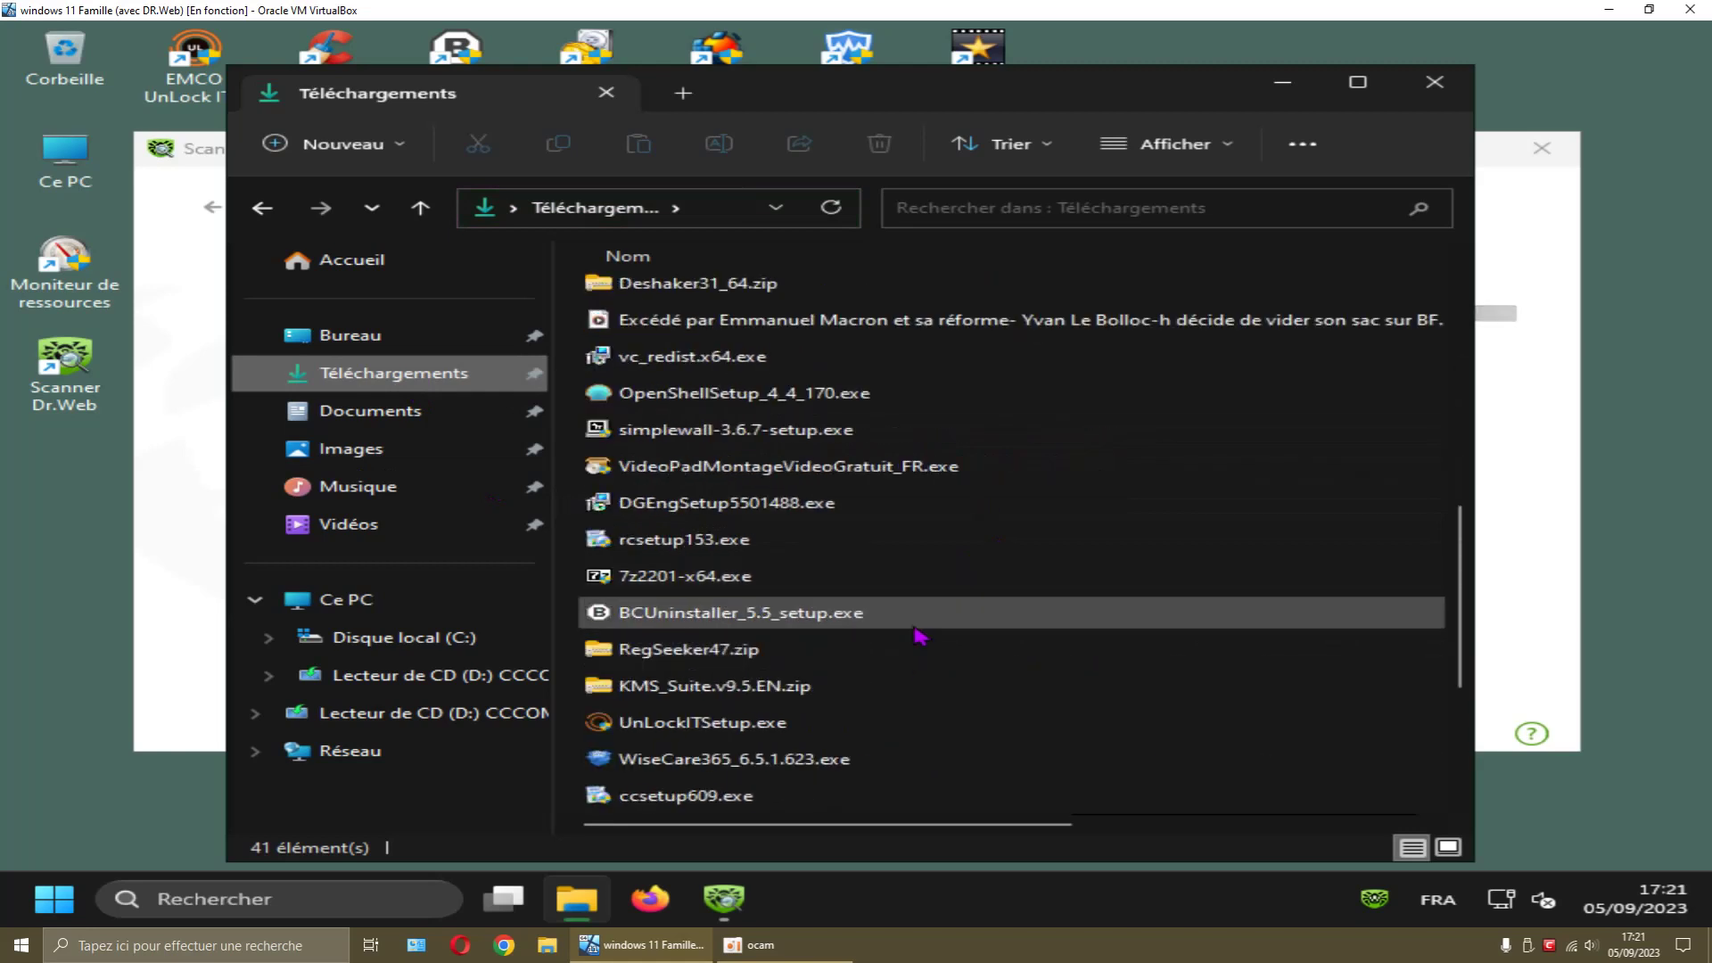
scroll(921, 633, "up", 5)
scroll(922, 633, "up", 1)
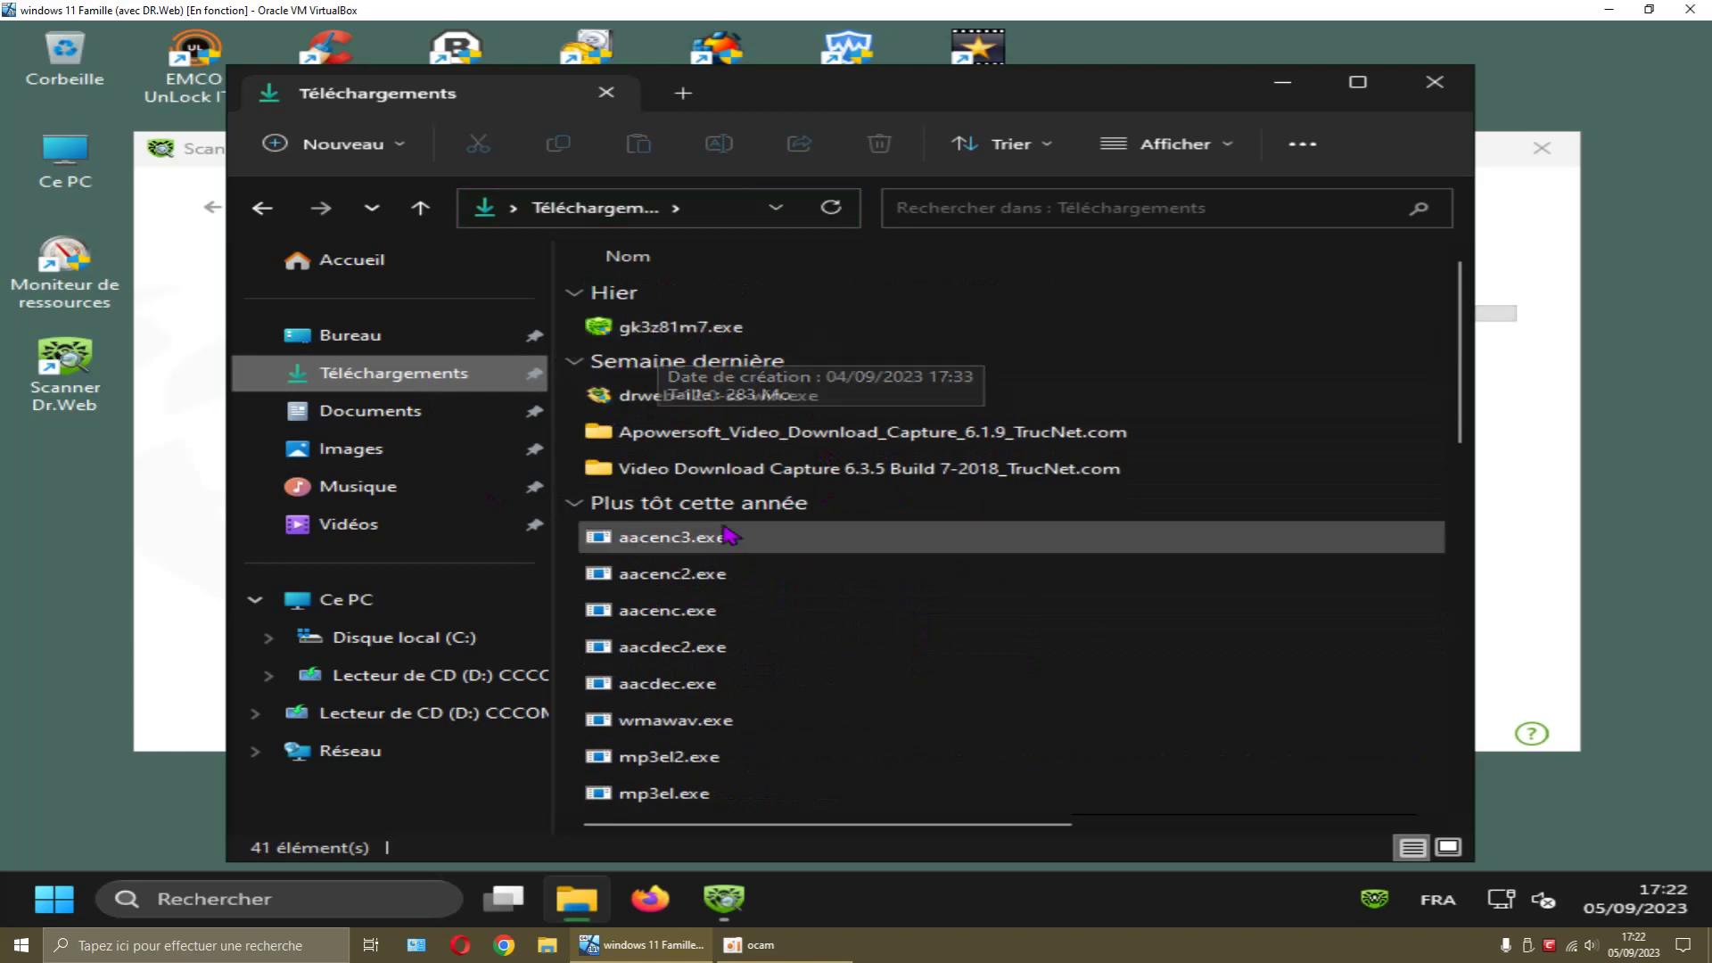
left_click(1436, 84)
left_click_drag(1335, 181, 1271, 428)
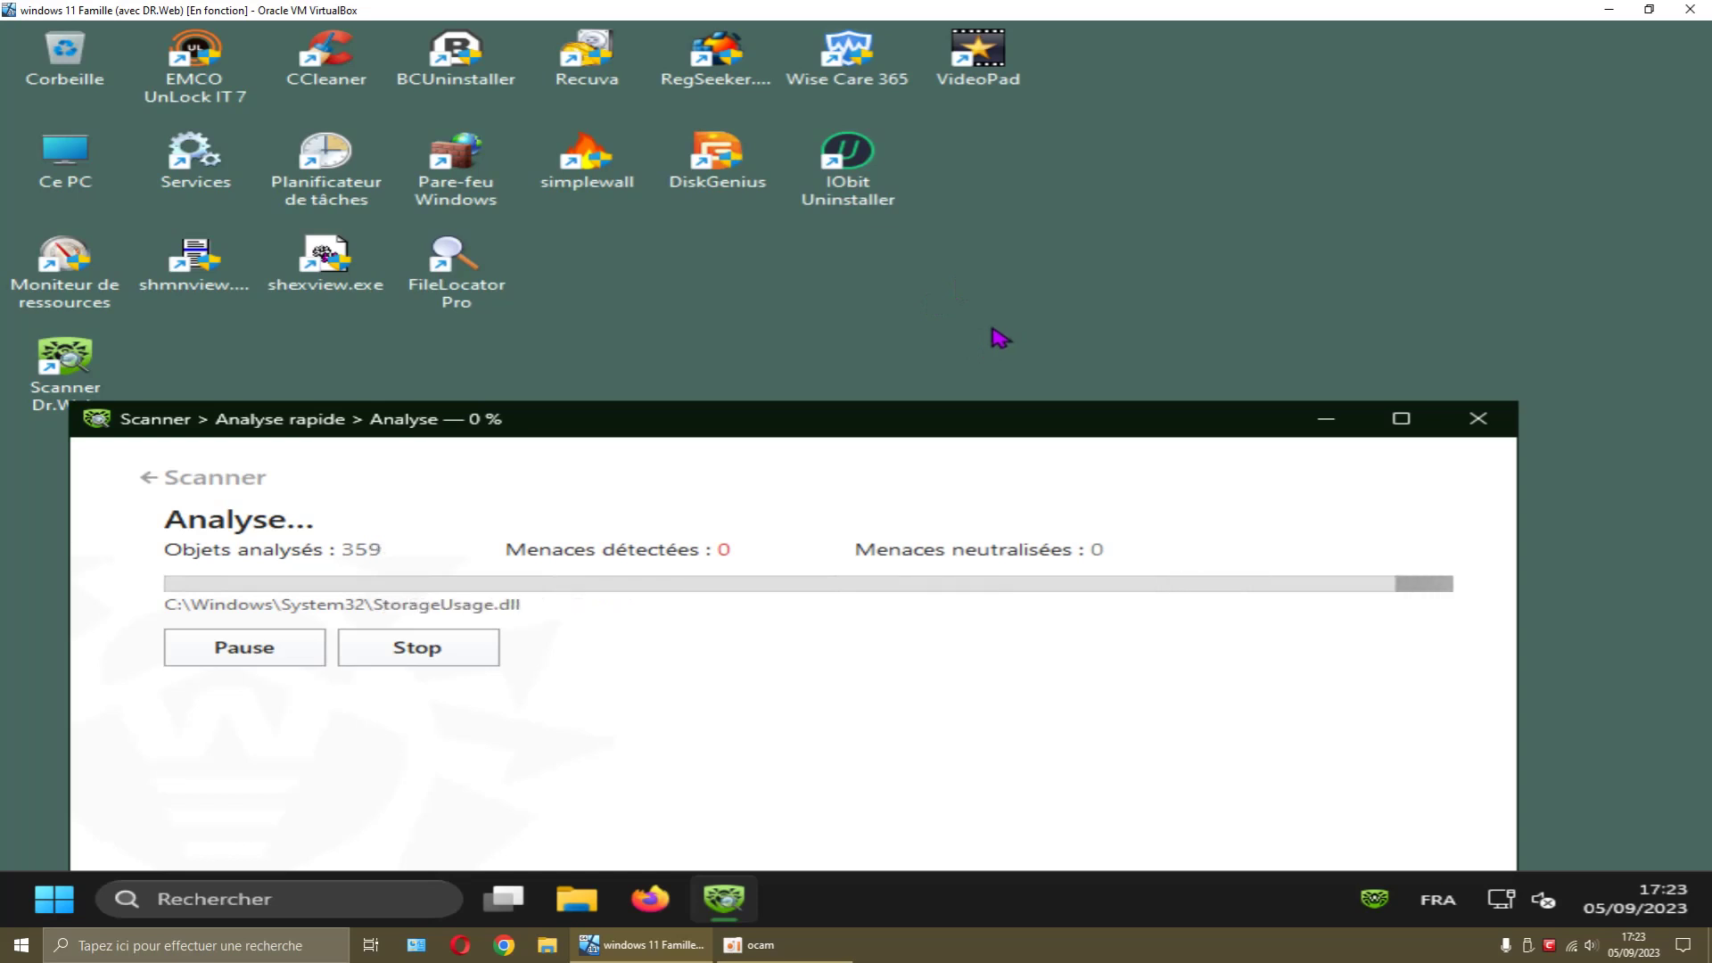
left_click_drag(1024, 402, 1024, 217)
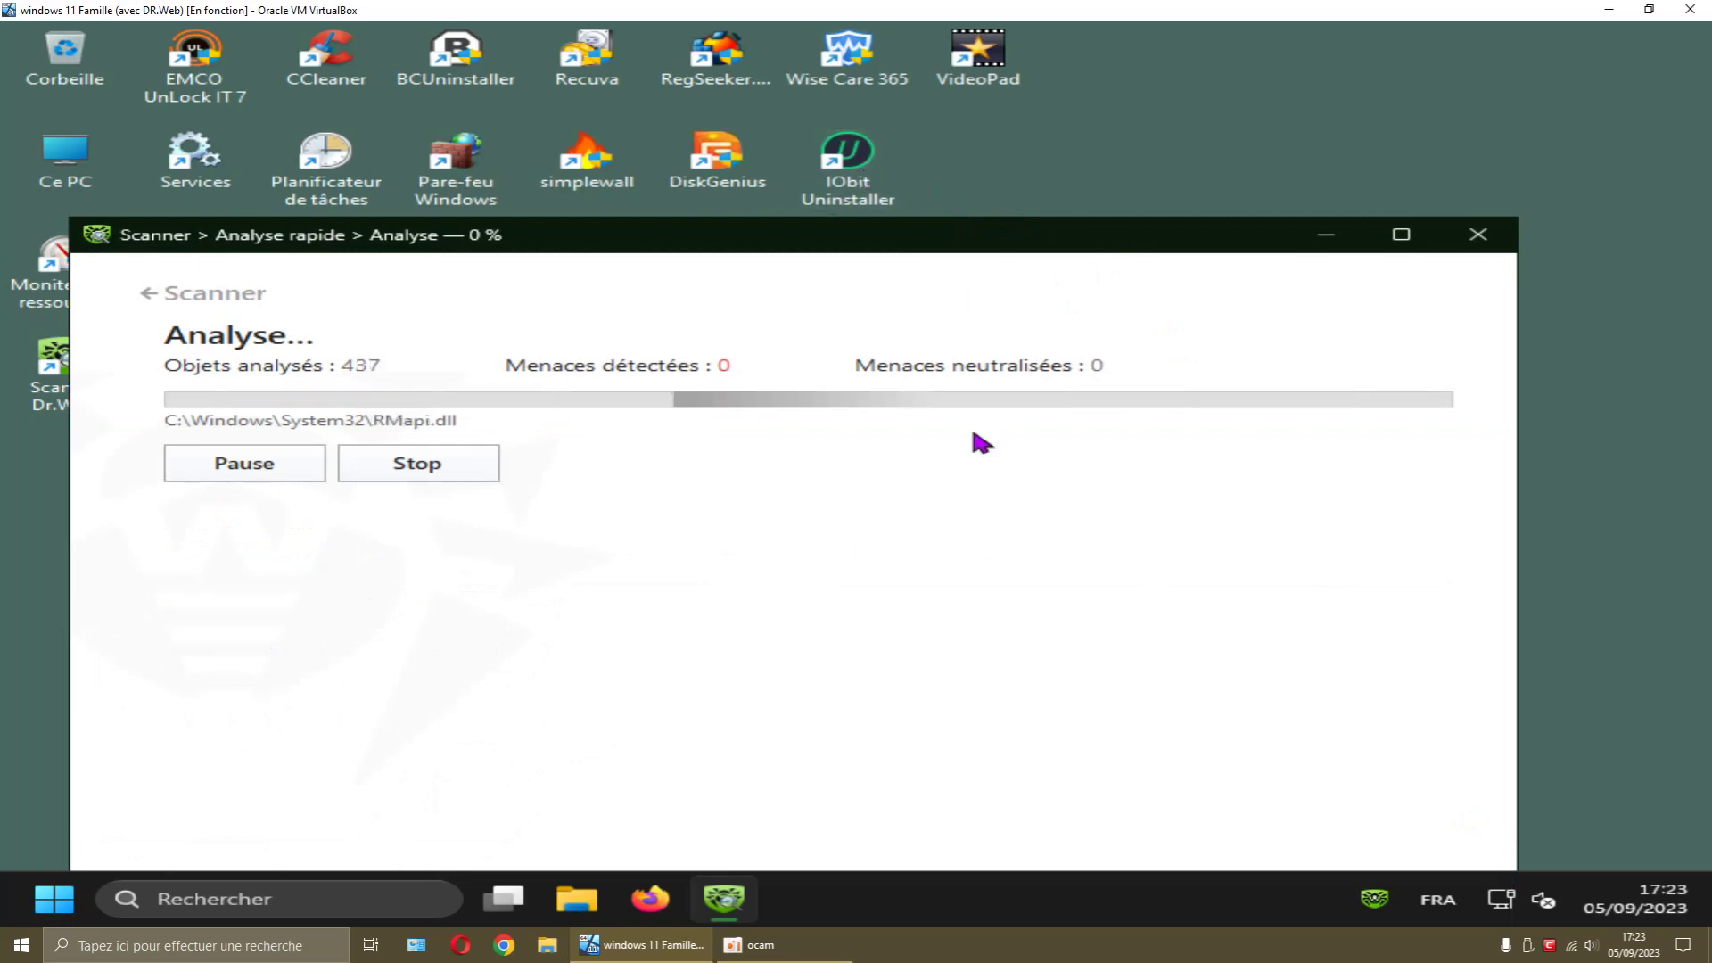
left_click_drag(1056, 247, 1092, 375)
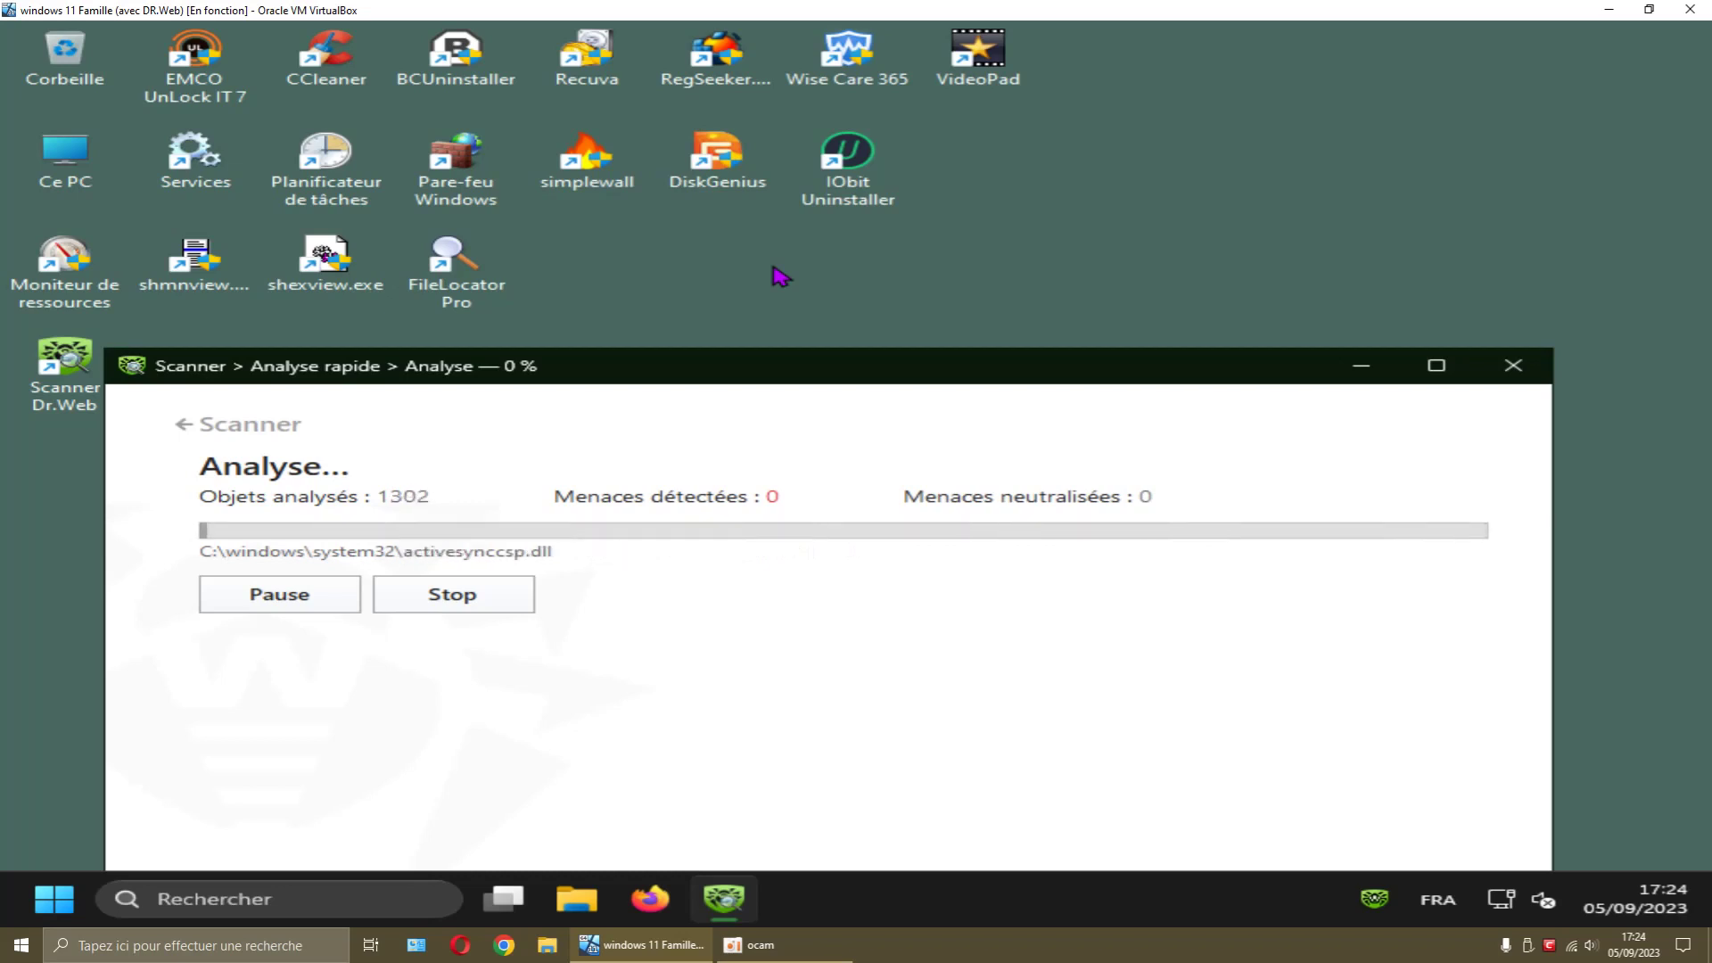
left_click_drag(813, 371, 834, 125)
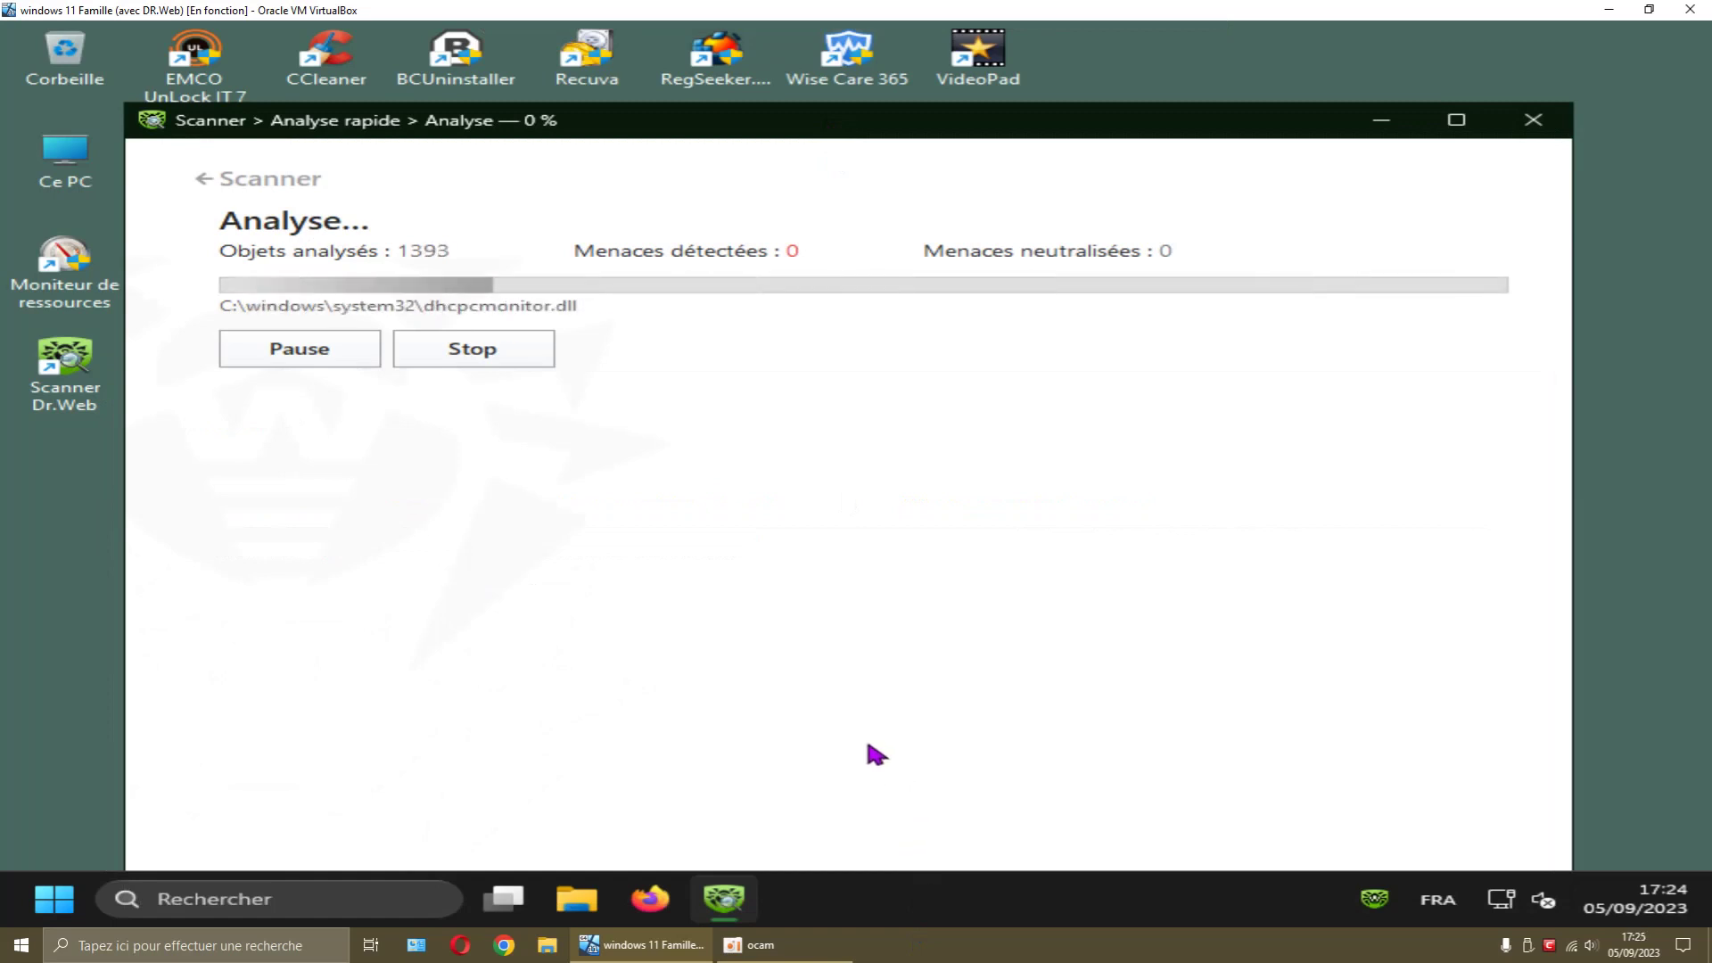
left_click_drag(1016, 134, 1017, 104)
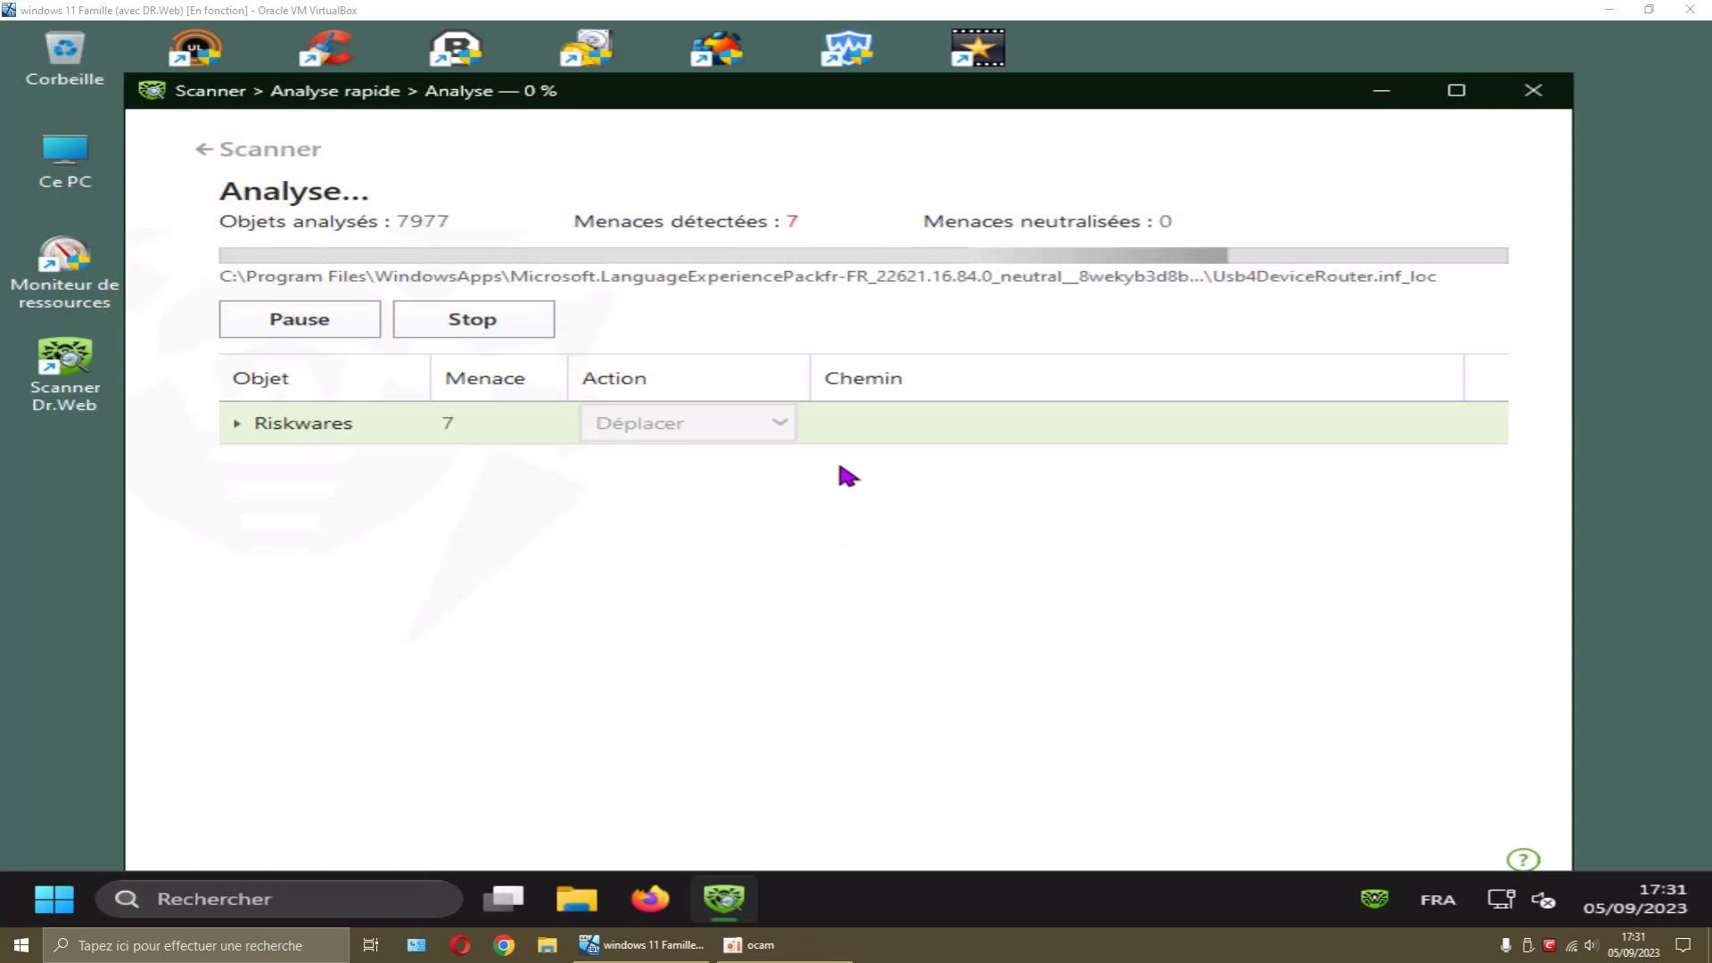
left_click(1609, 10)
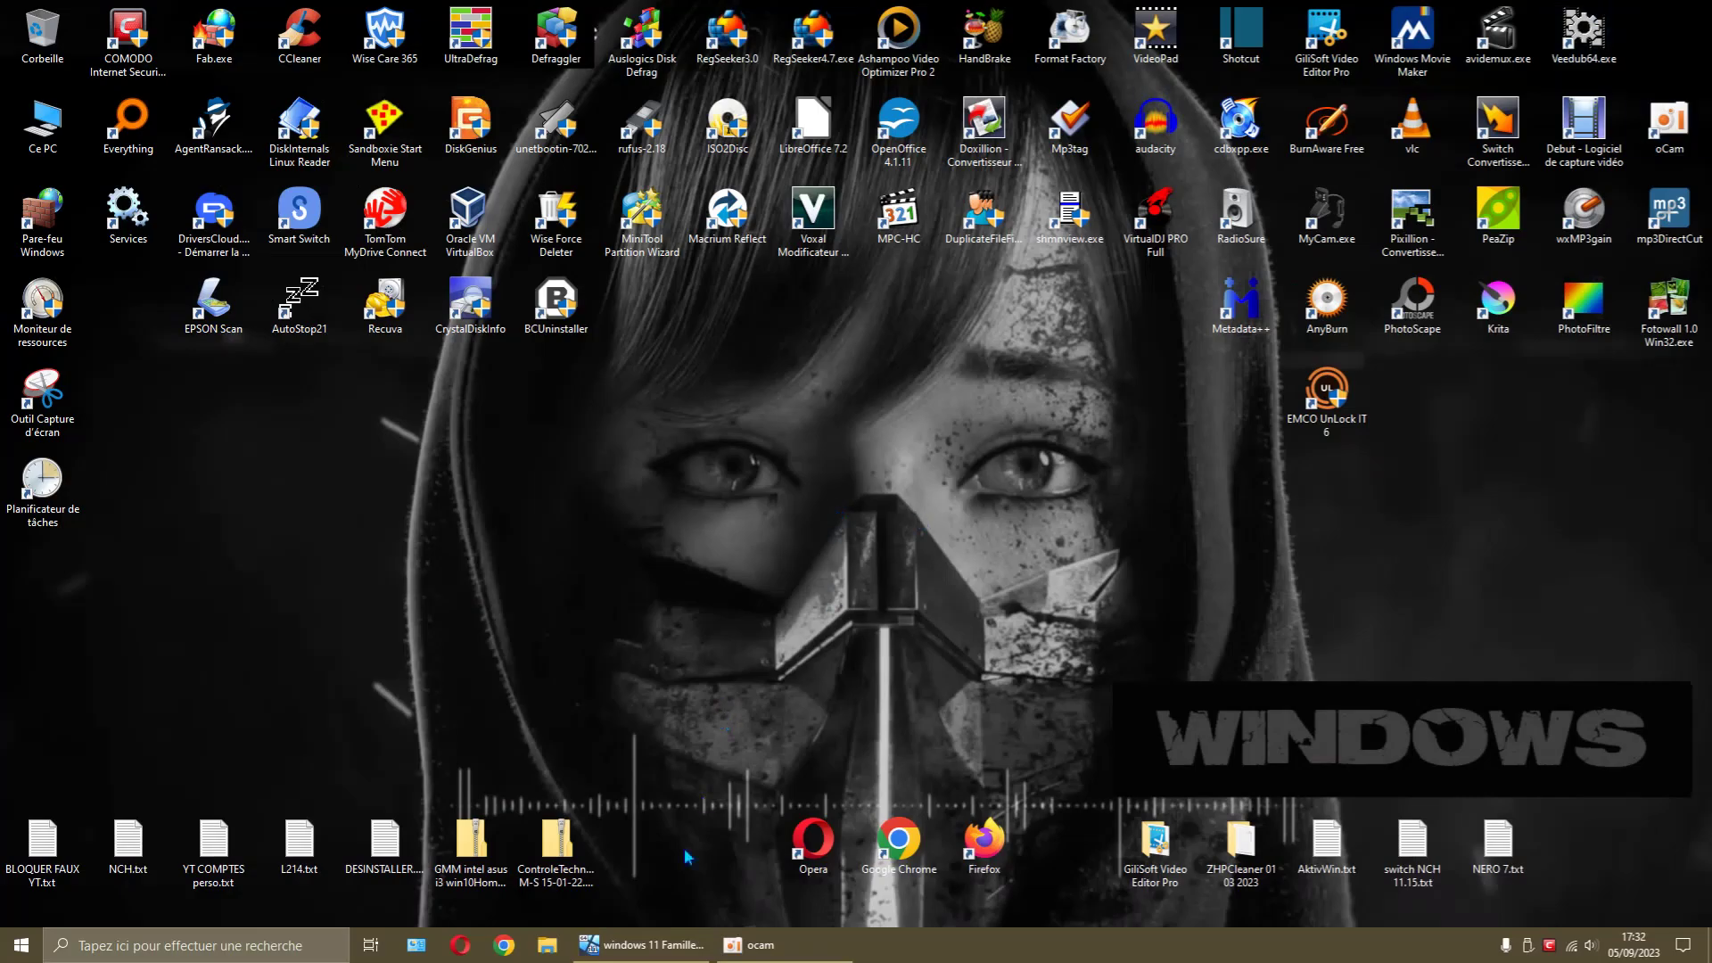
left_click(655, 940)
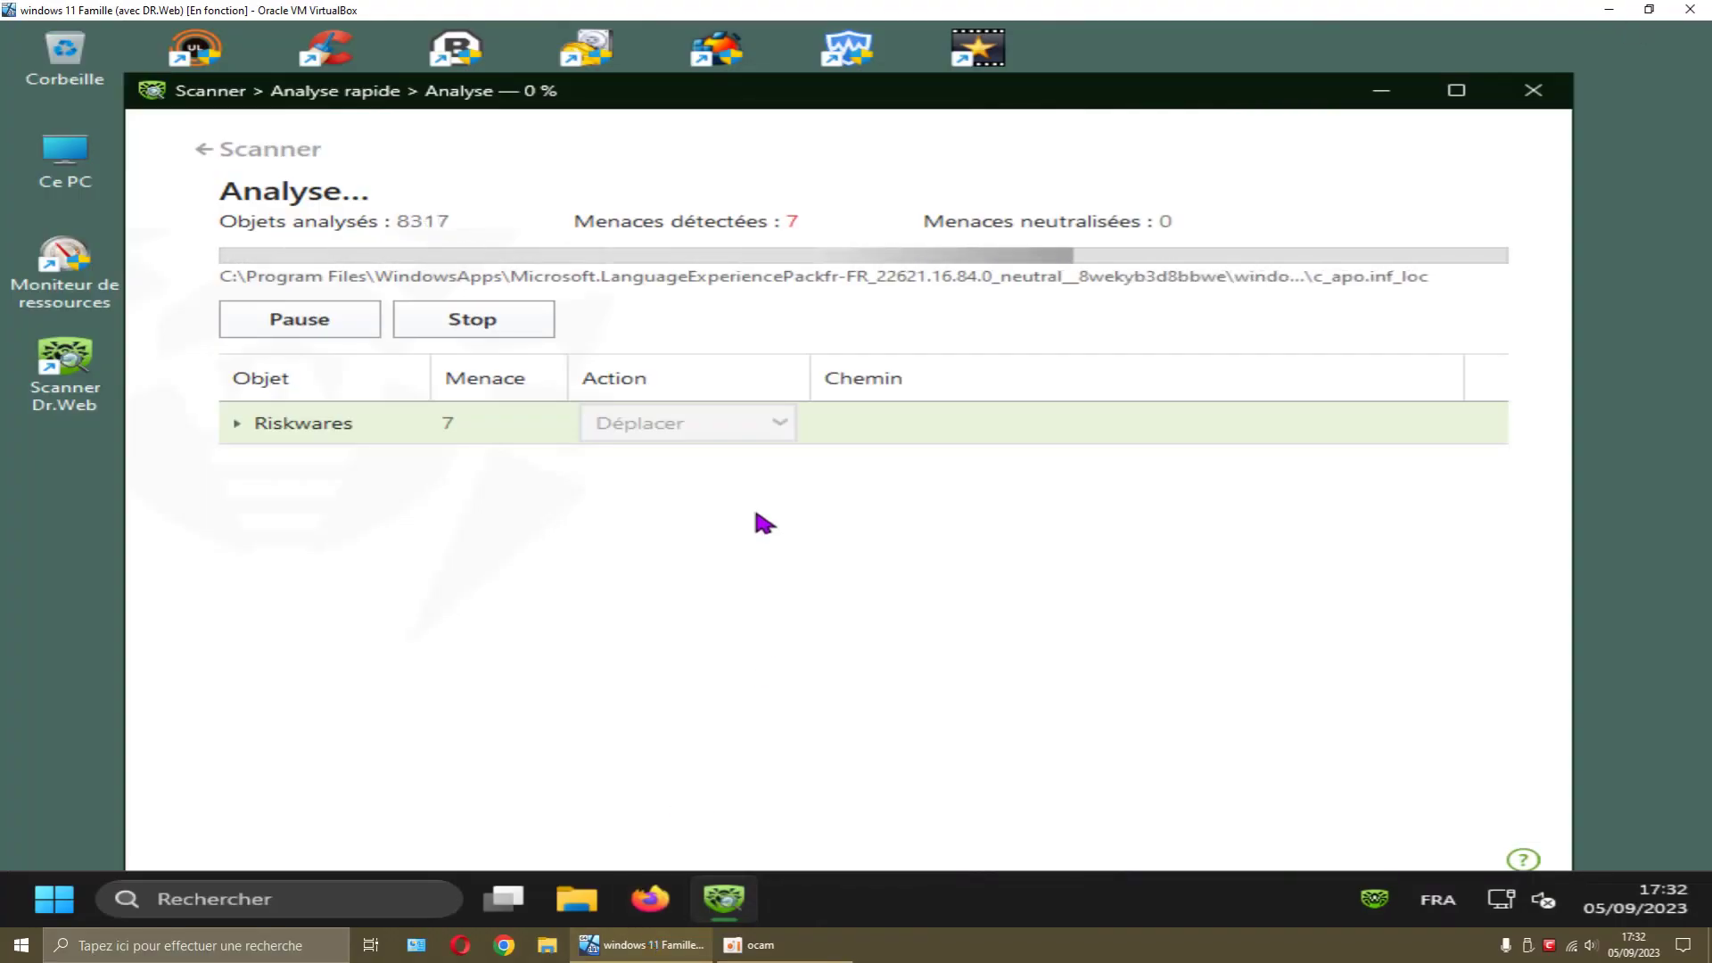
- Expand the Riskwares group in the scan results and widen the Objet column to read the full file names
left_click(238, 426)
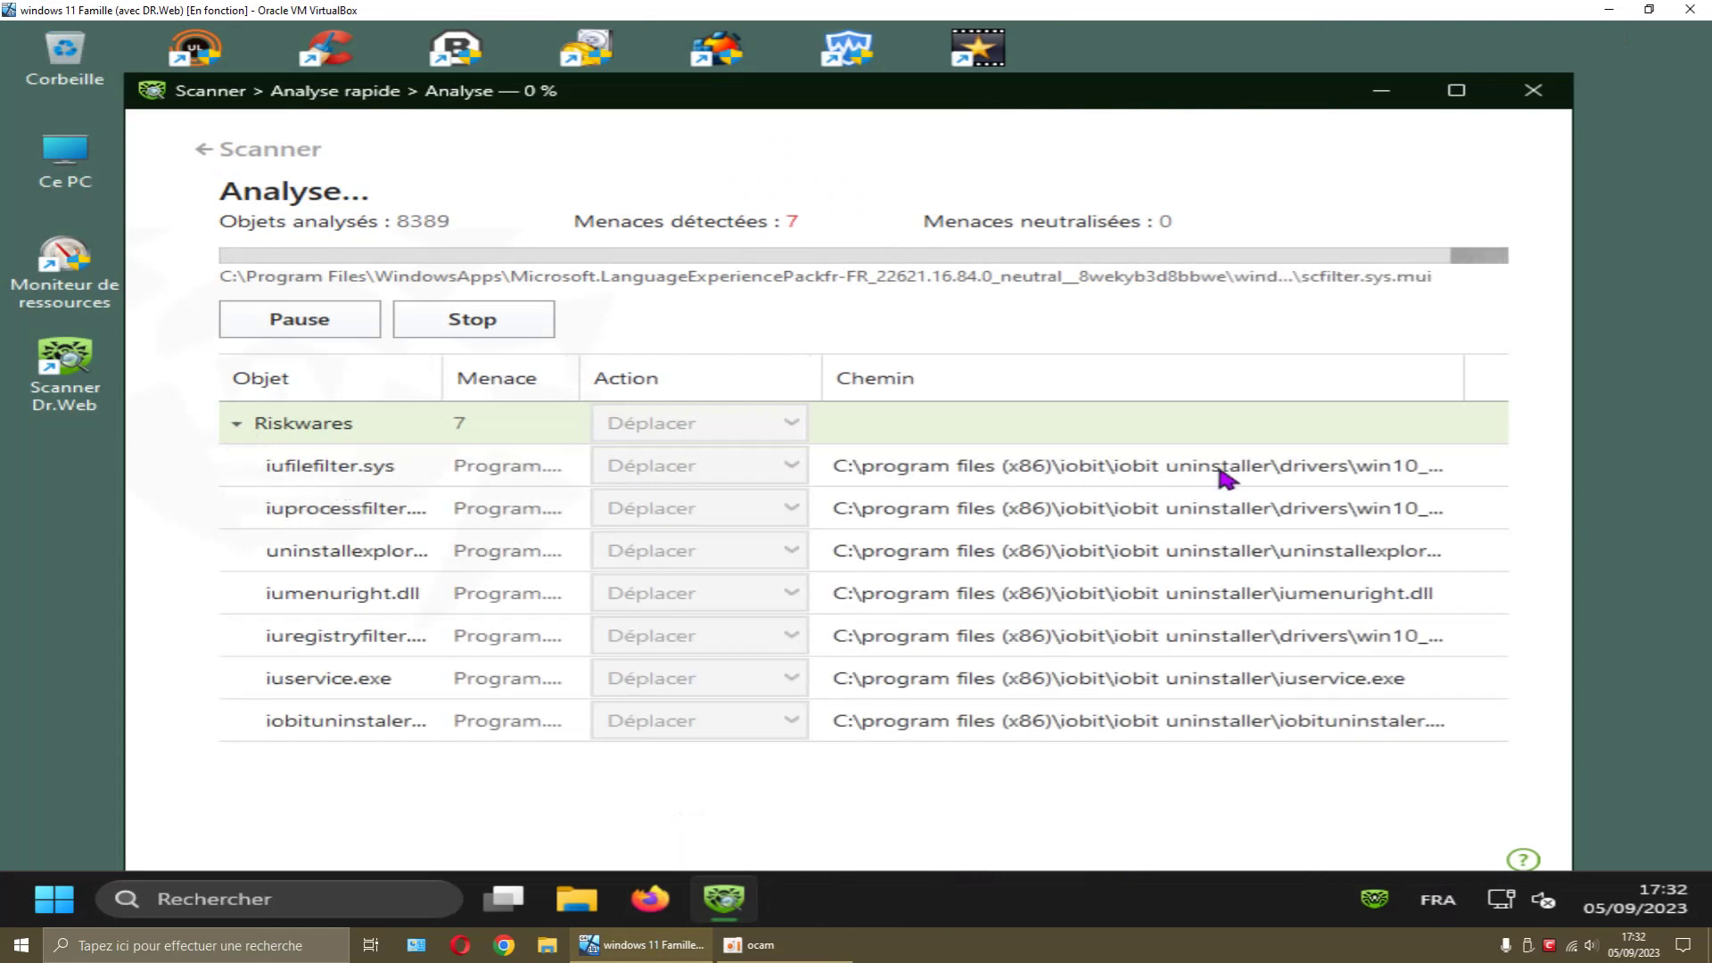
left_click(1323, 479)
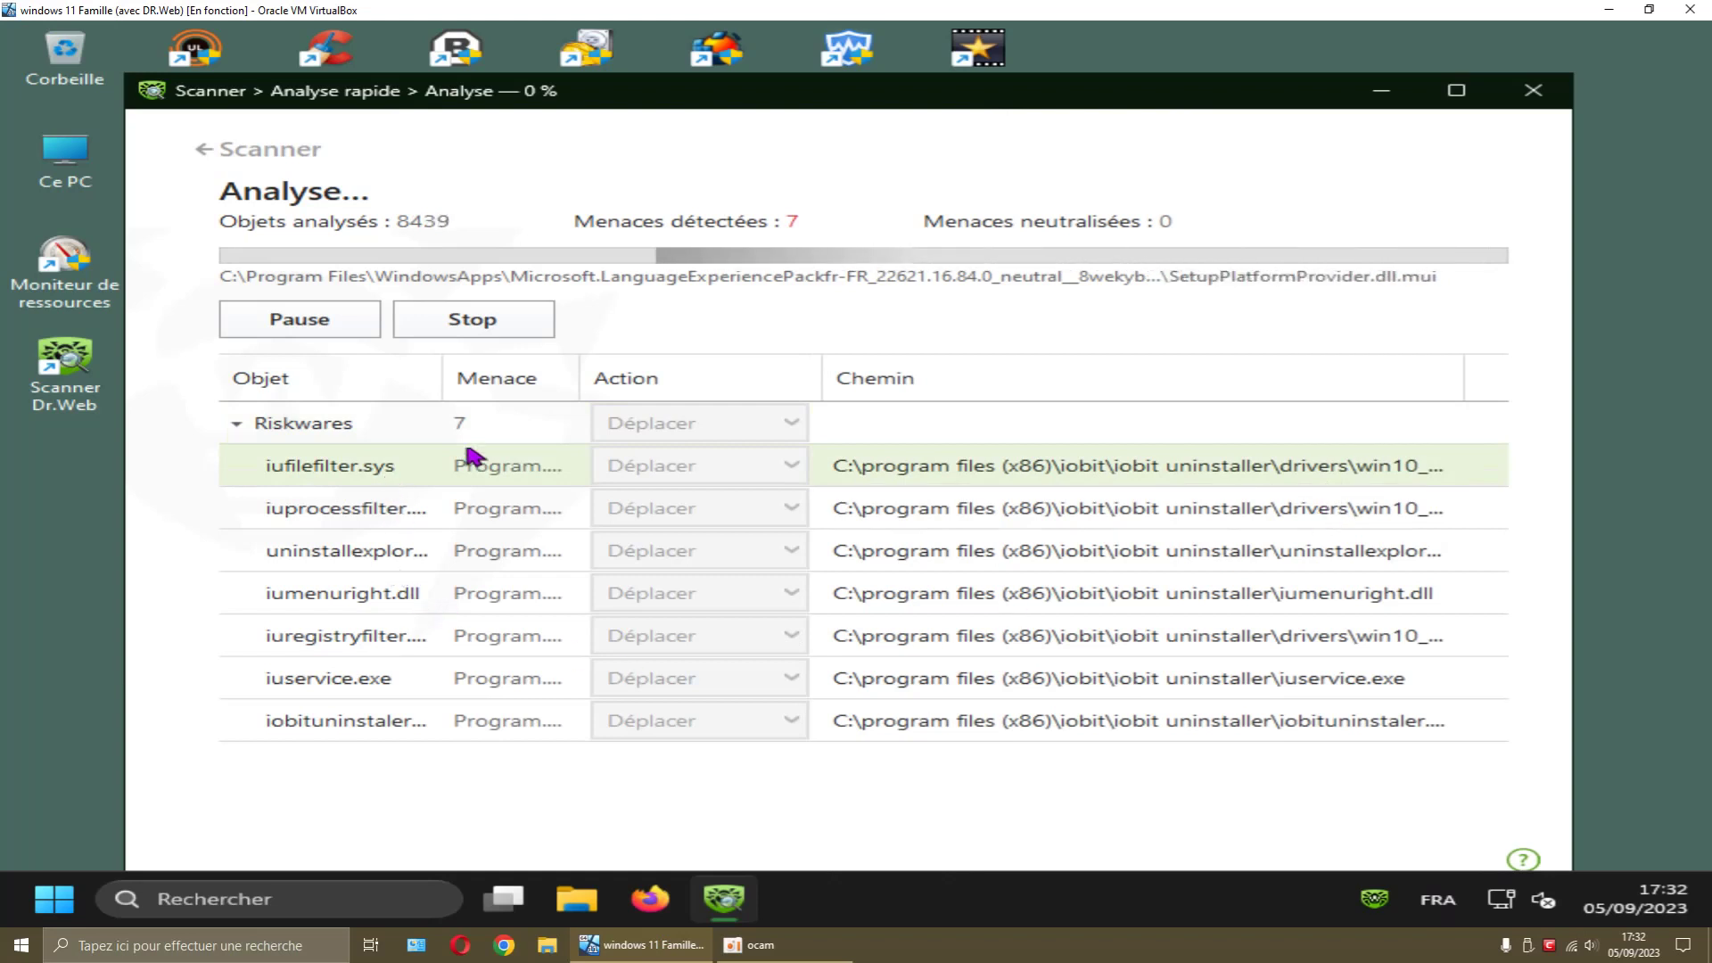
left_click_drag(451, 378, 641, 396)
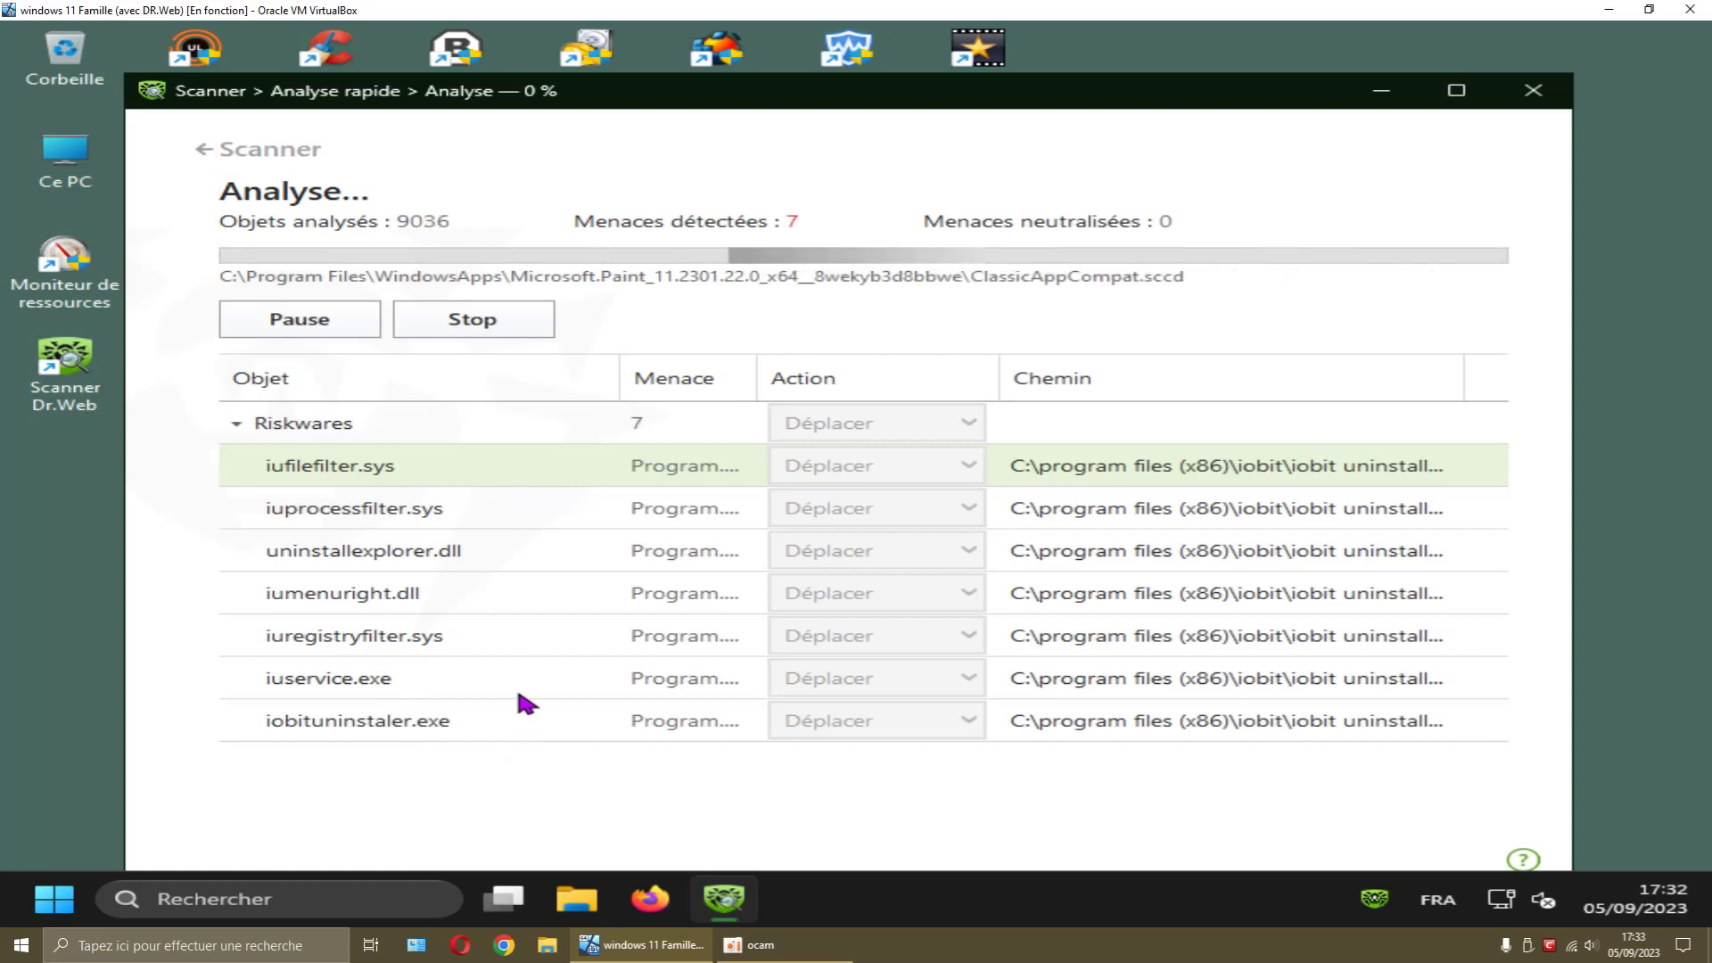
- Stop the quick scan, confirm the interruption, and close the scanner without neutralizing the listed riskwares
left_click(512, 328)
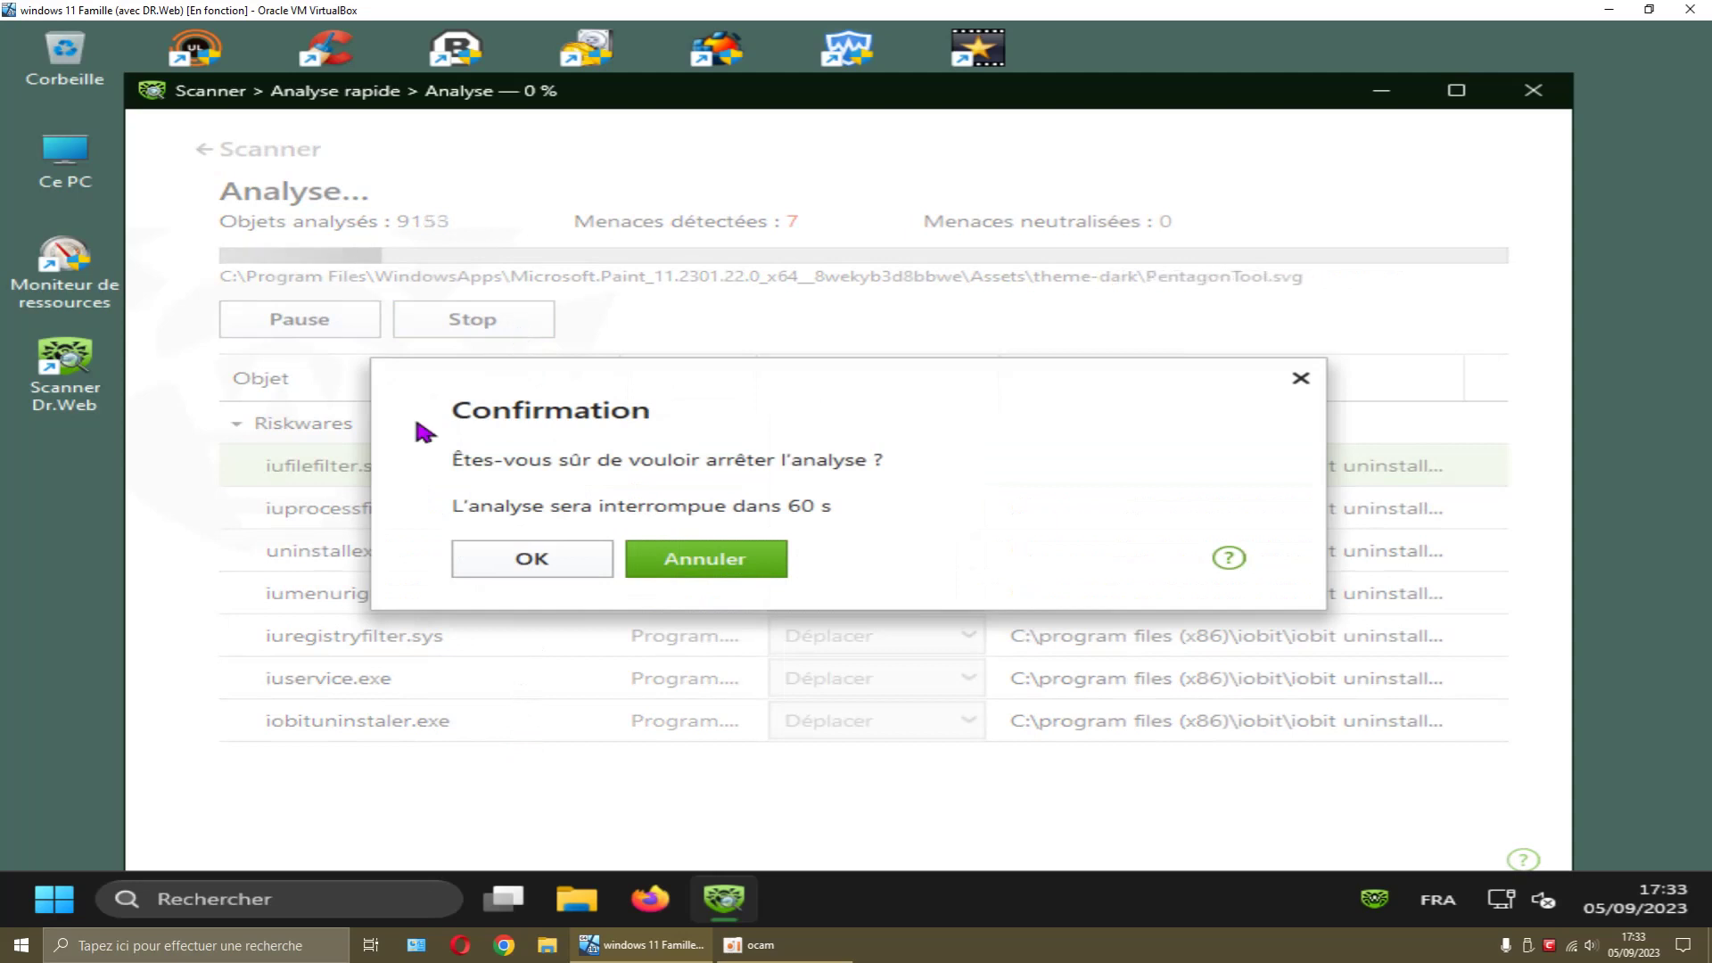
left_click(504, 555)
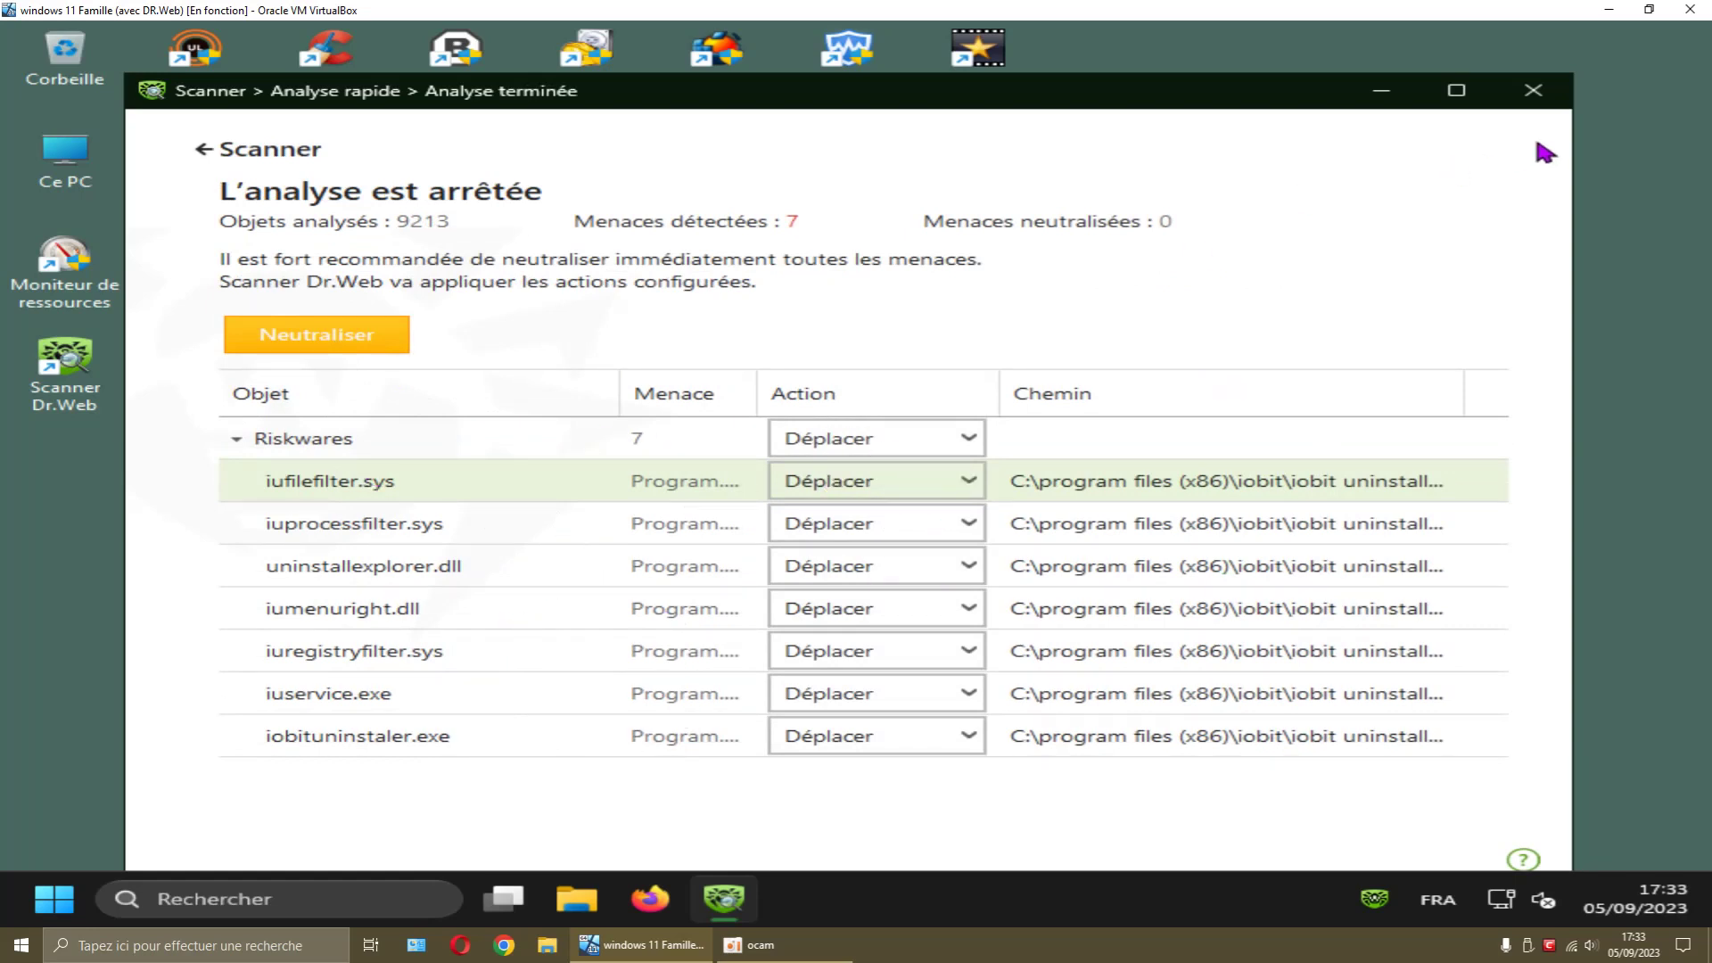
left_click(1534, 90)
left_click(558, 590)
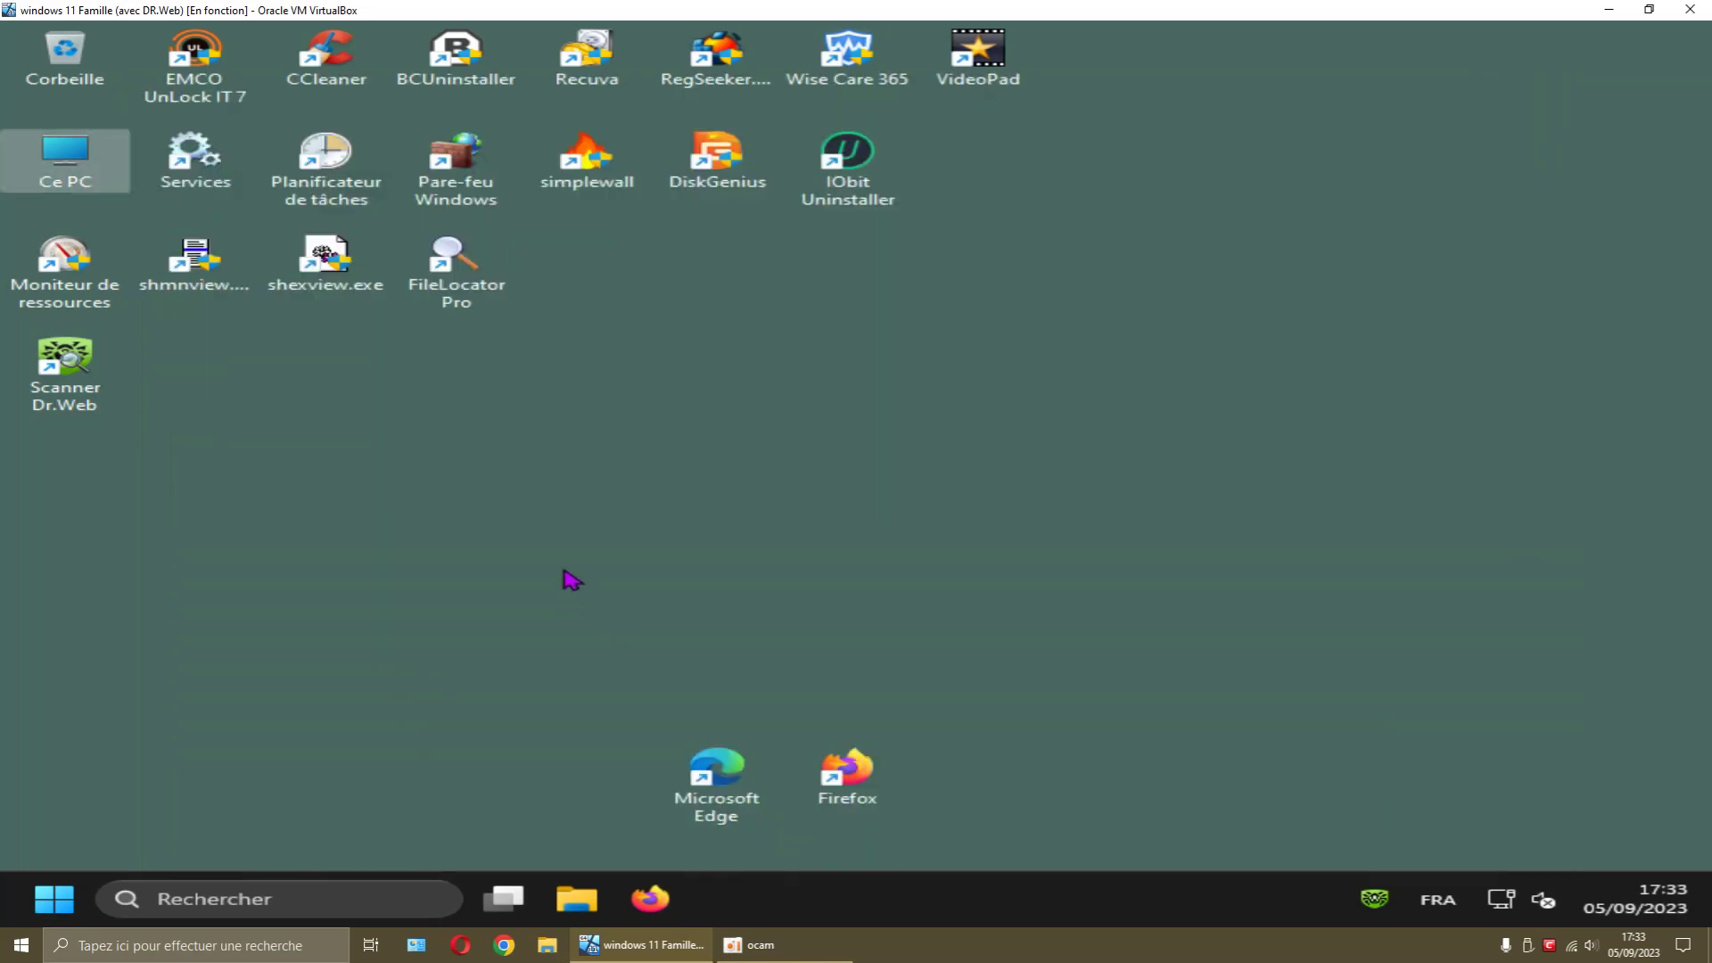
- Minimize CCleaner, start a firewall rule for its port 80 connection, and set the CCleaner launching process to blocked
left_click(565, 564)
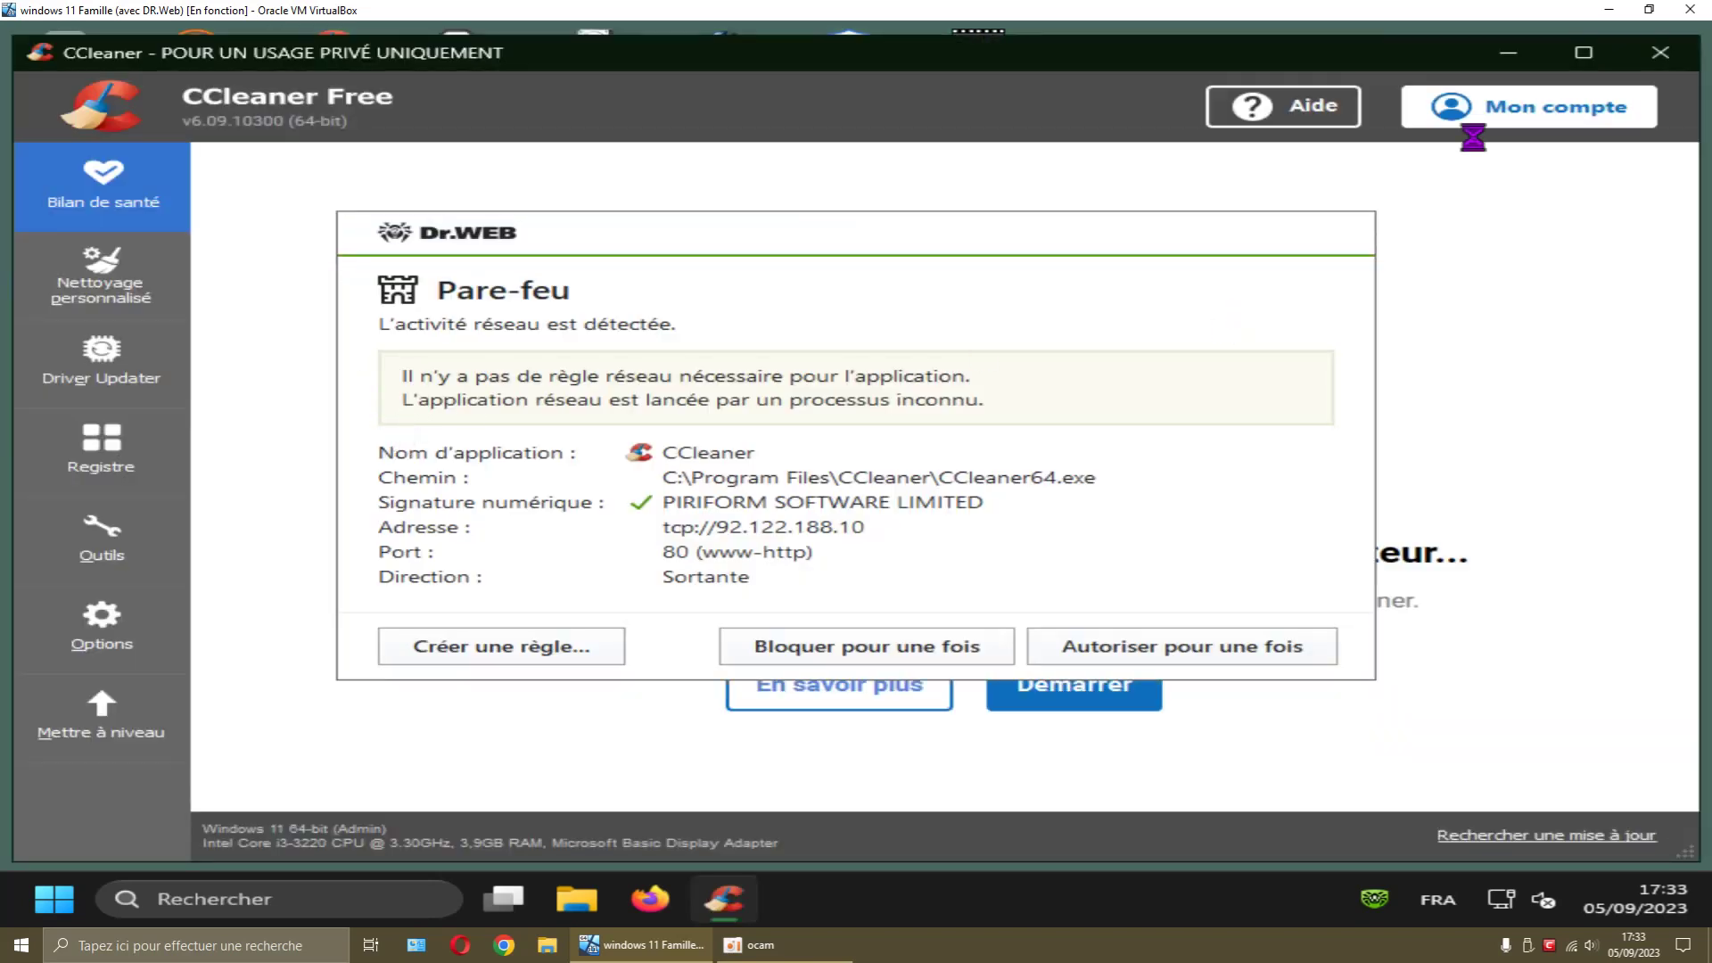
left_click(1508, 55)
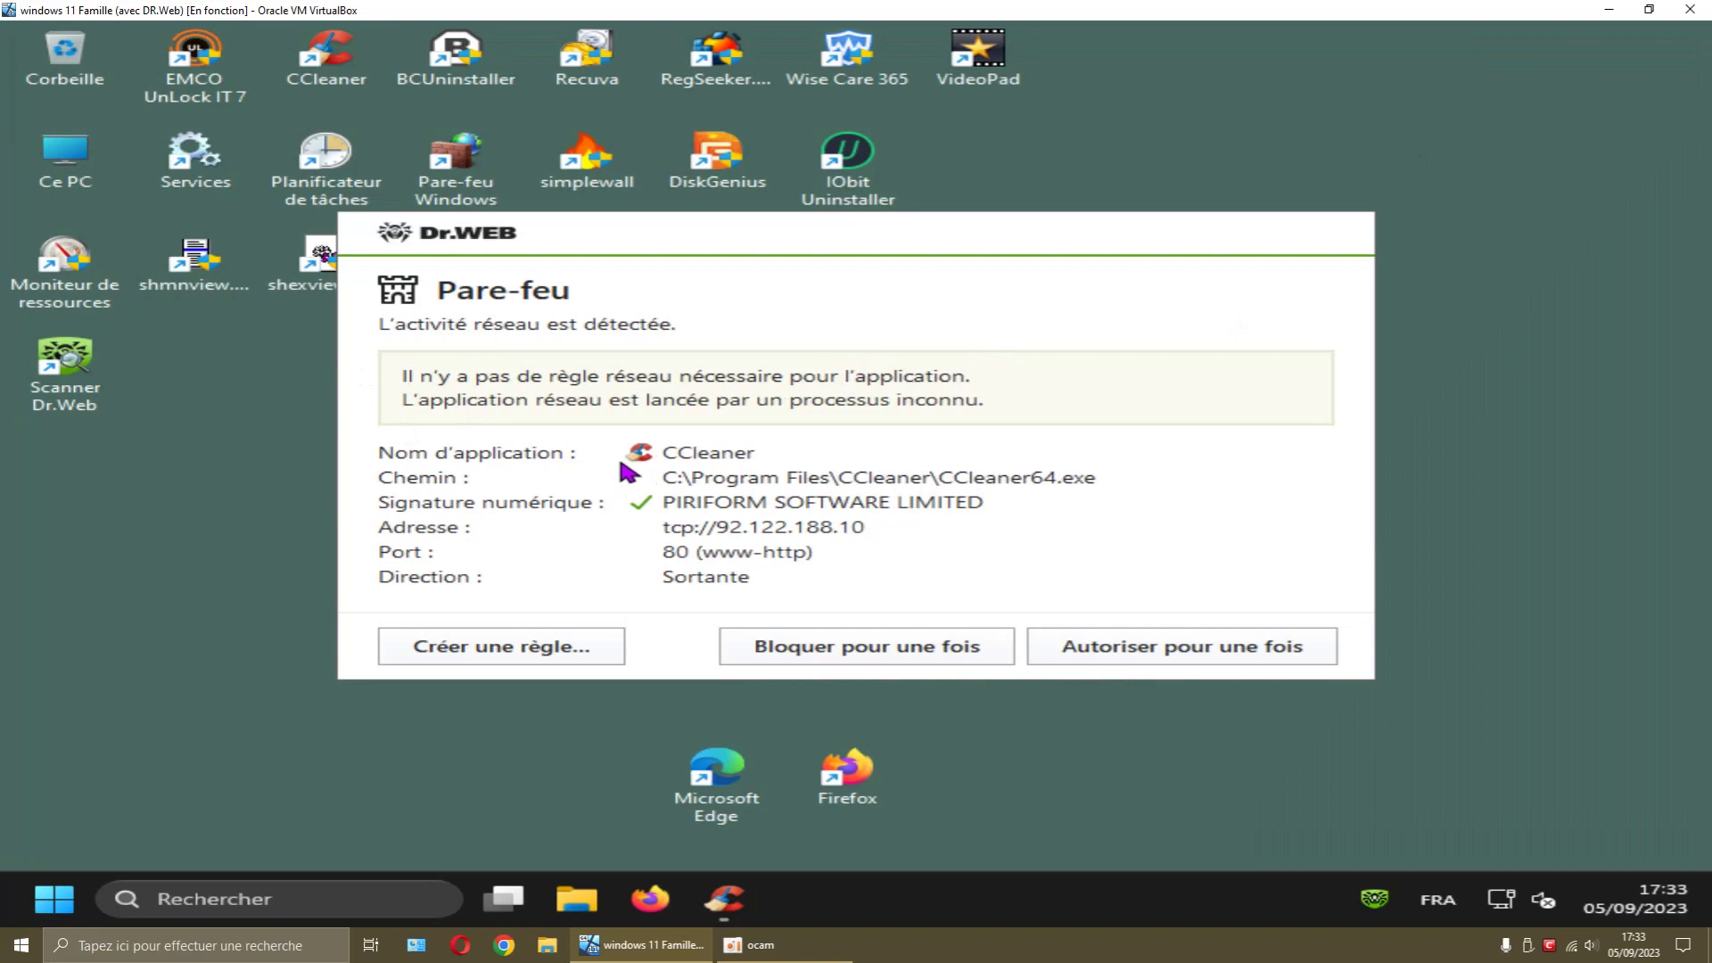
left_click(602, 648)
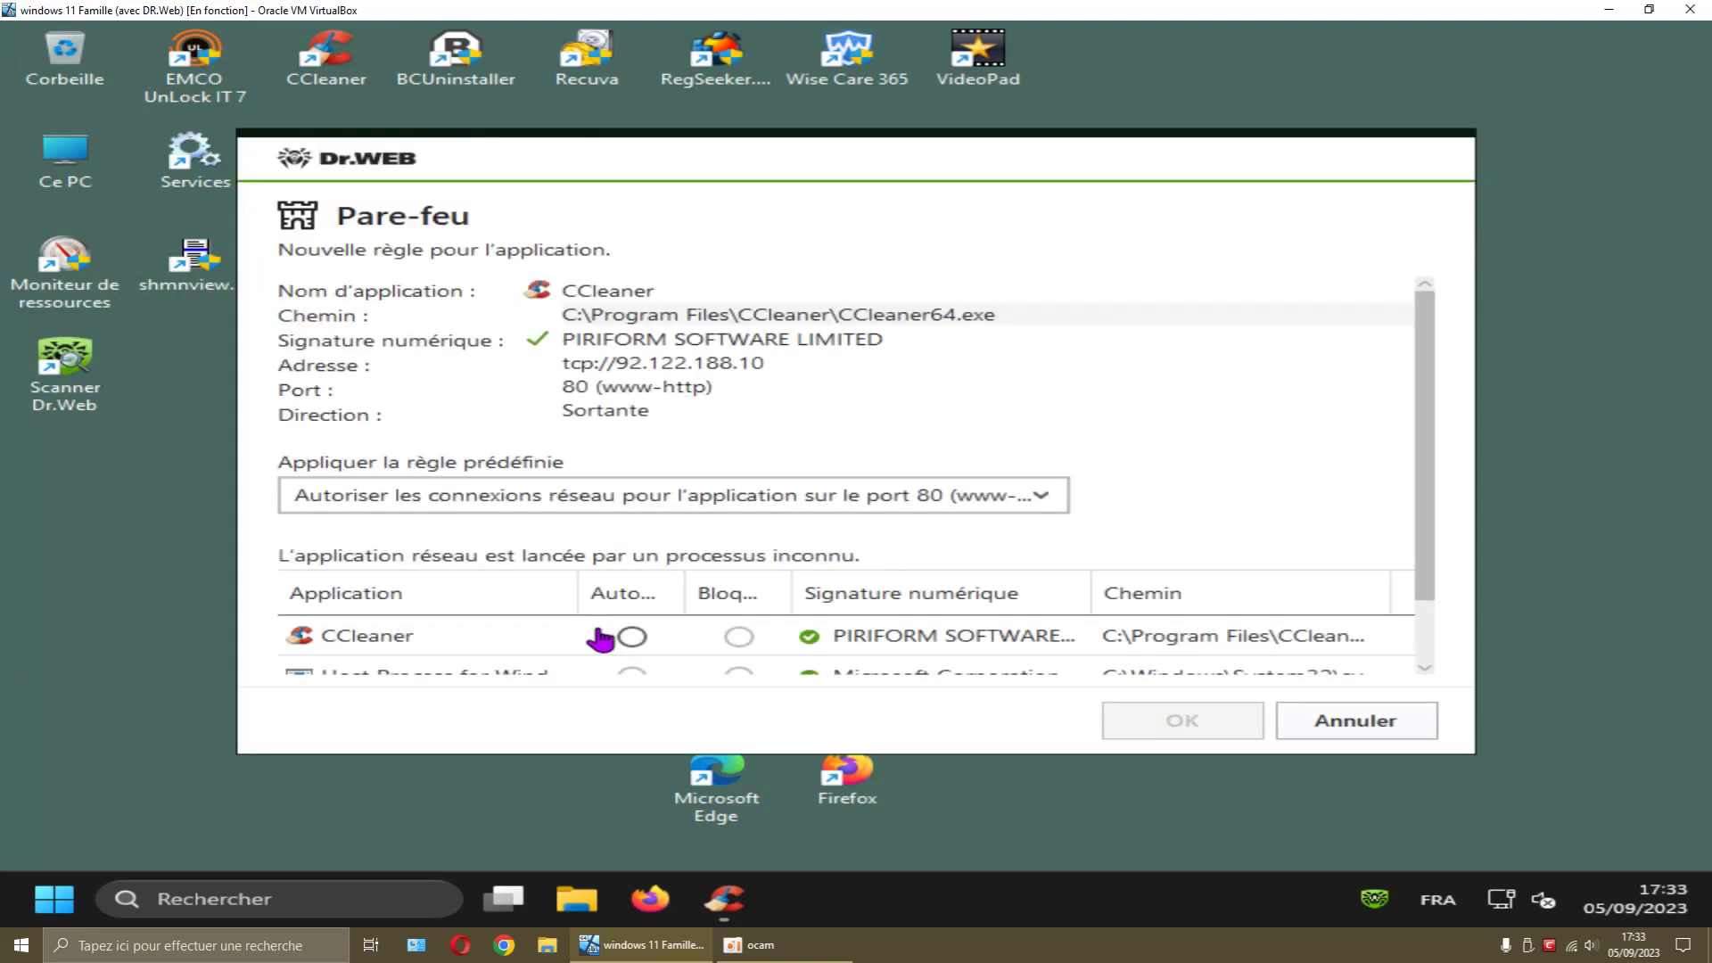
left_click_drag(1425, 478, 1425, 566)
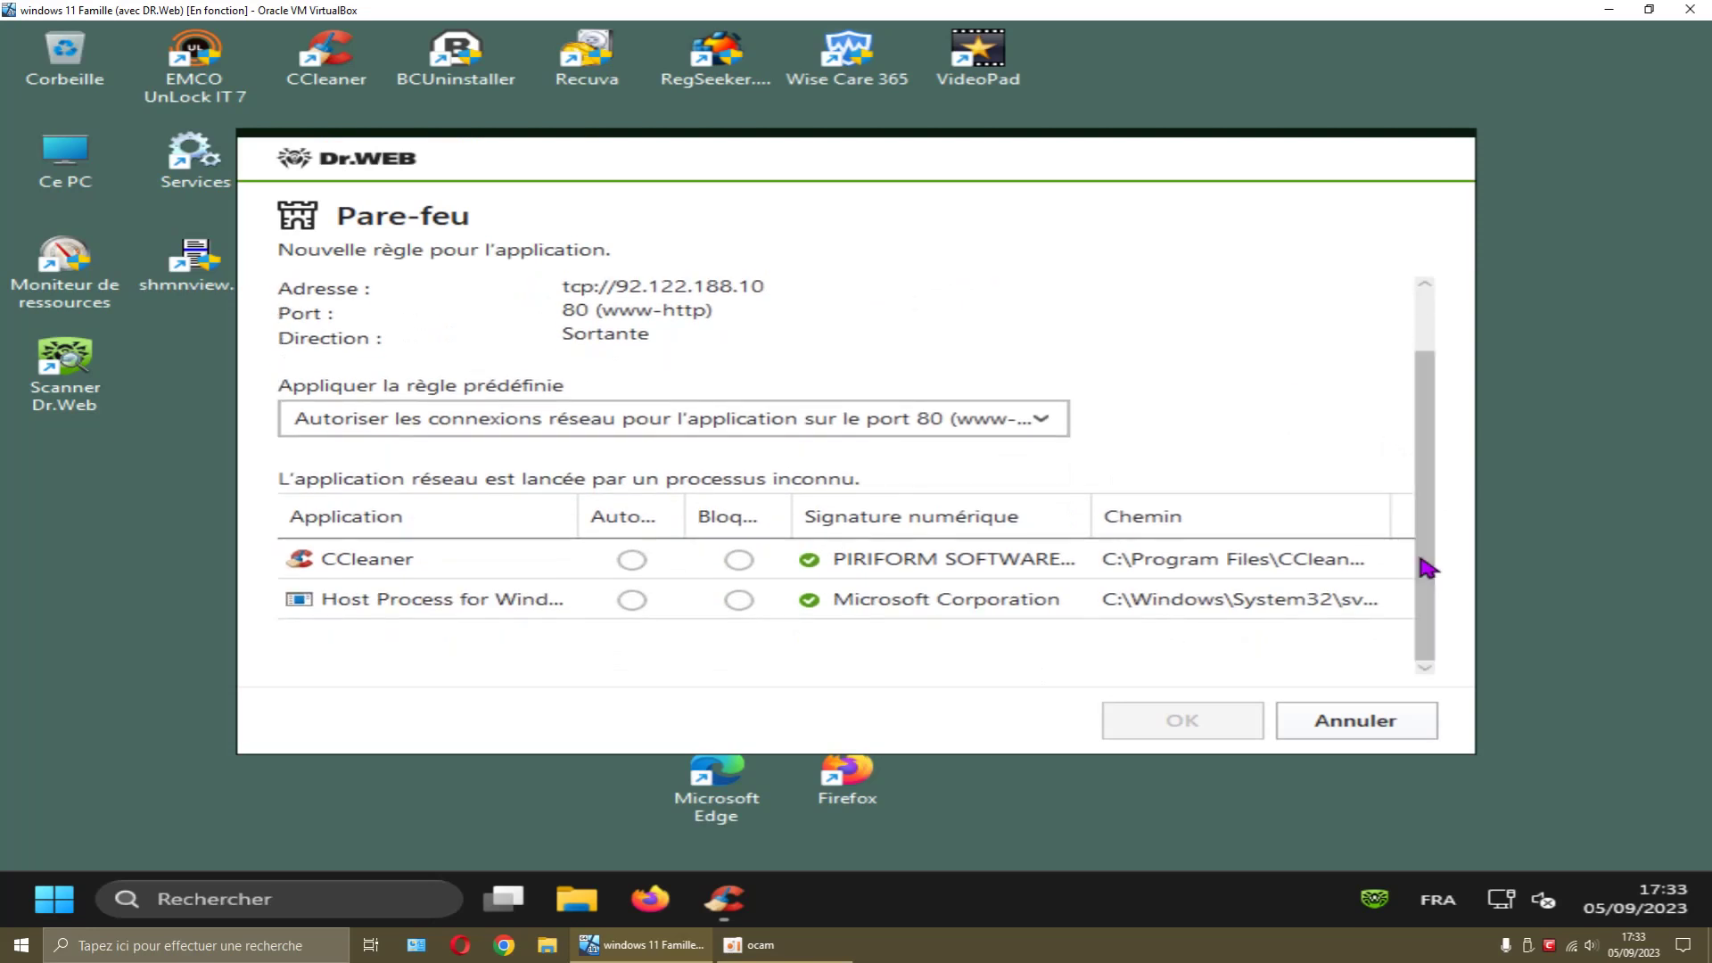
left_click_drag(1089, 754, 1090, 859)
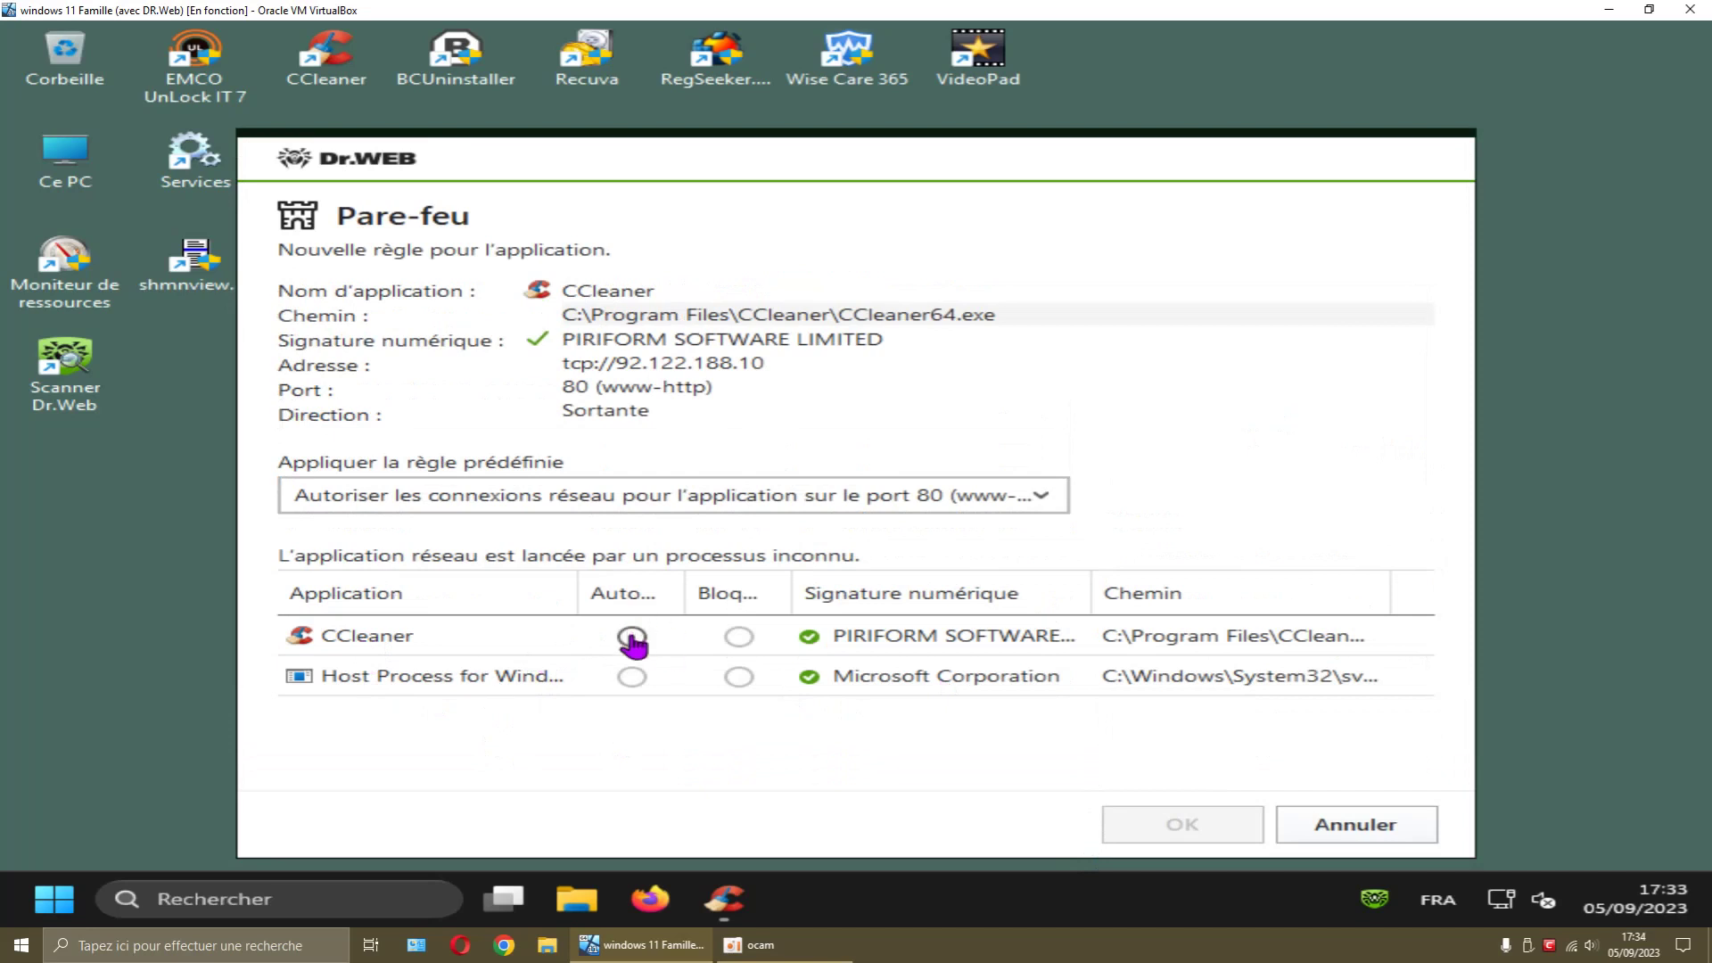
left_click(739, 637)
left_click_drag(588, 600, 762, 594)
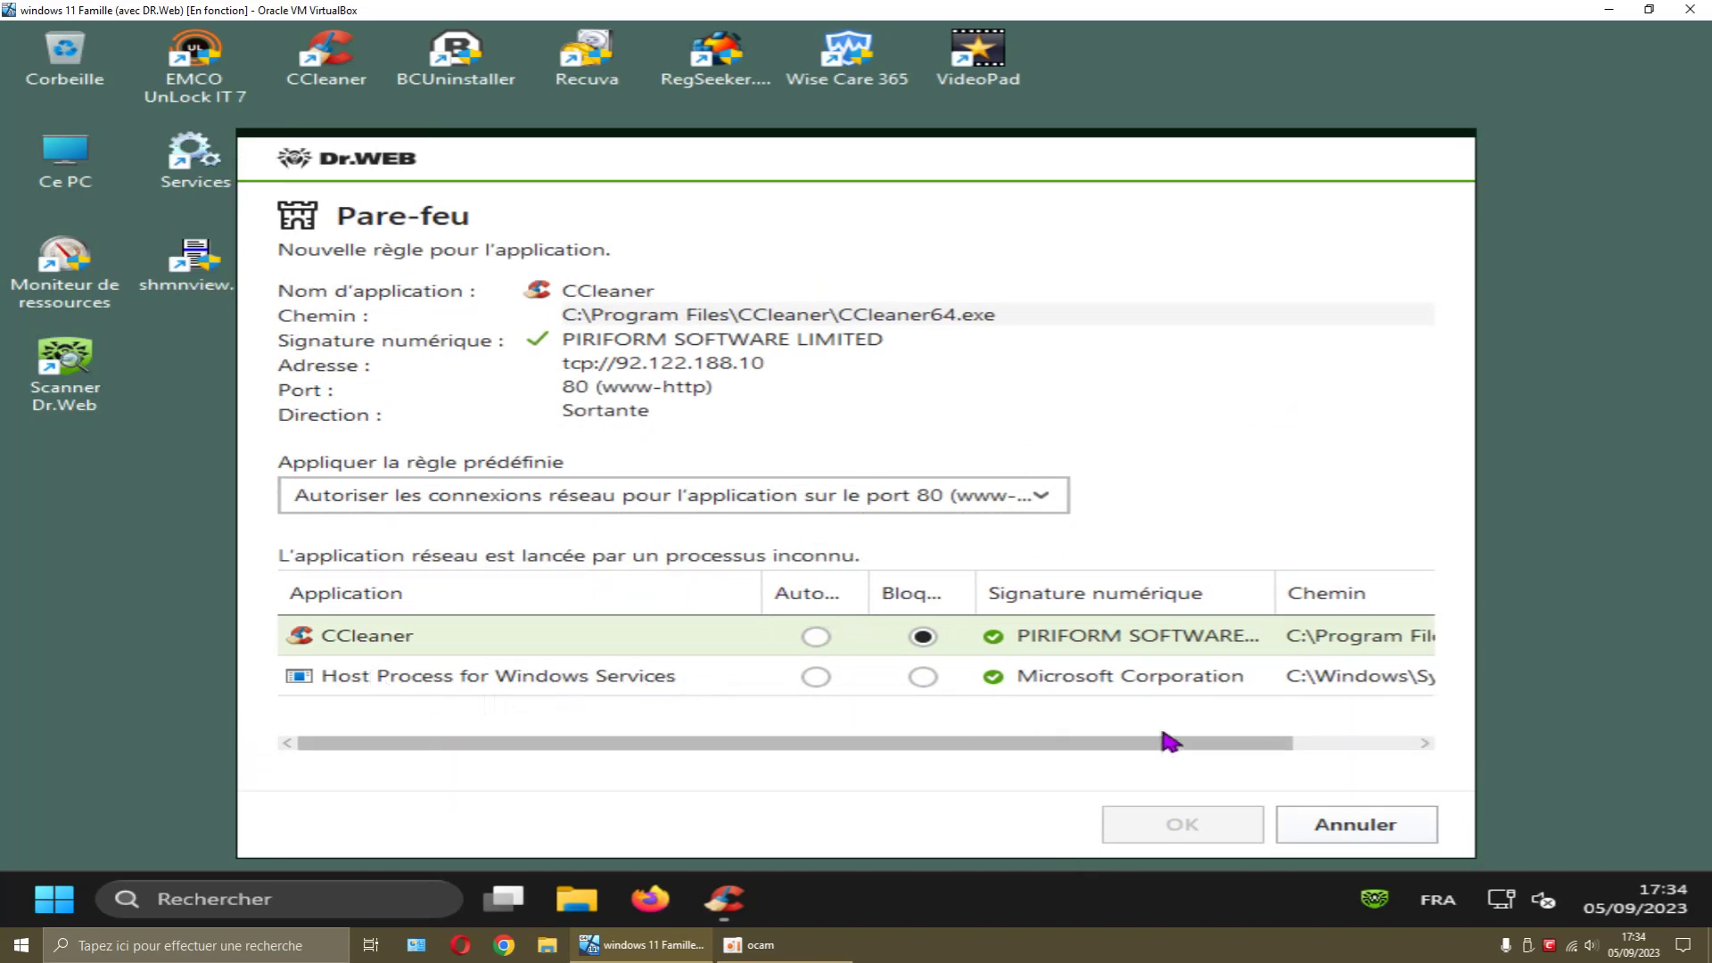
- Enlarge the rule window and Chemin column, allow Host Process for Windows Services, save the rule, and close CCleaner
left_click_drag(1141, 167, 950, 79)
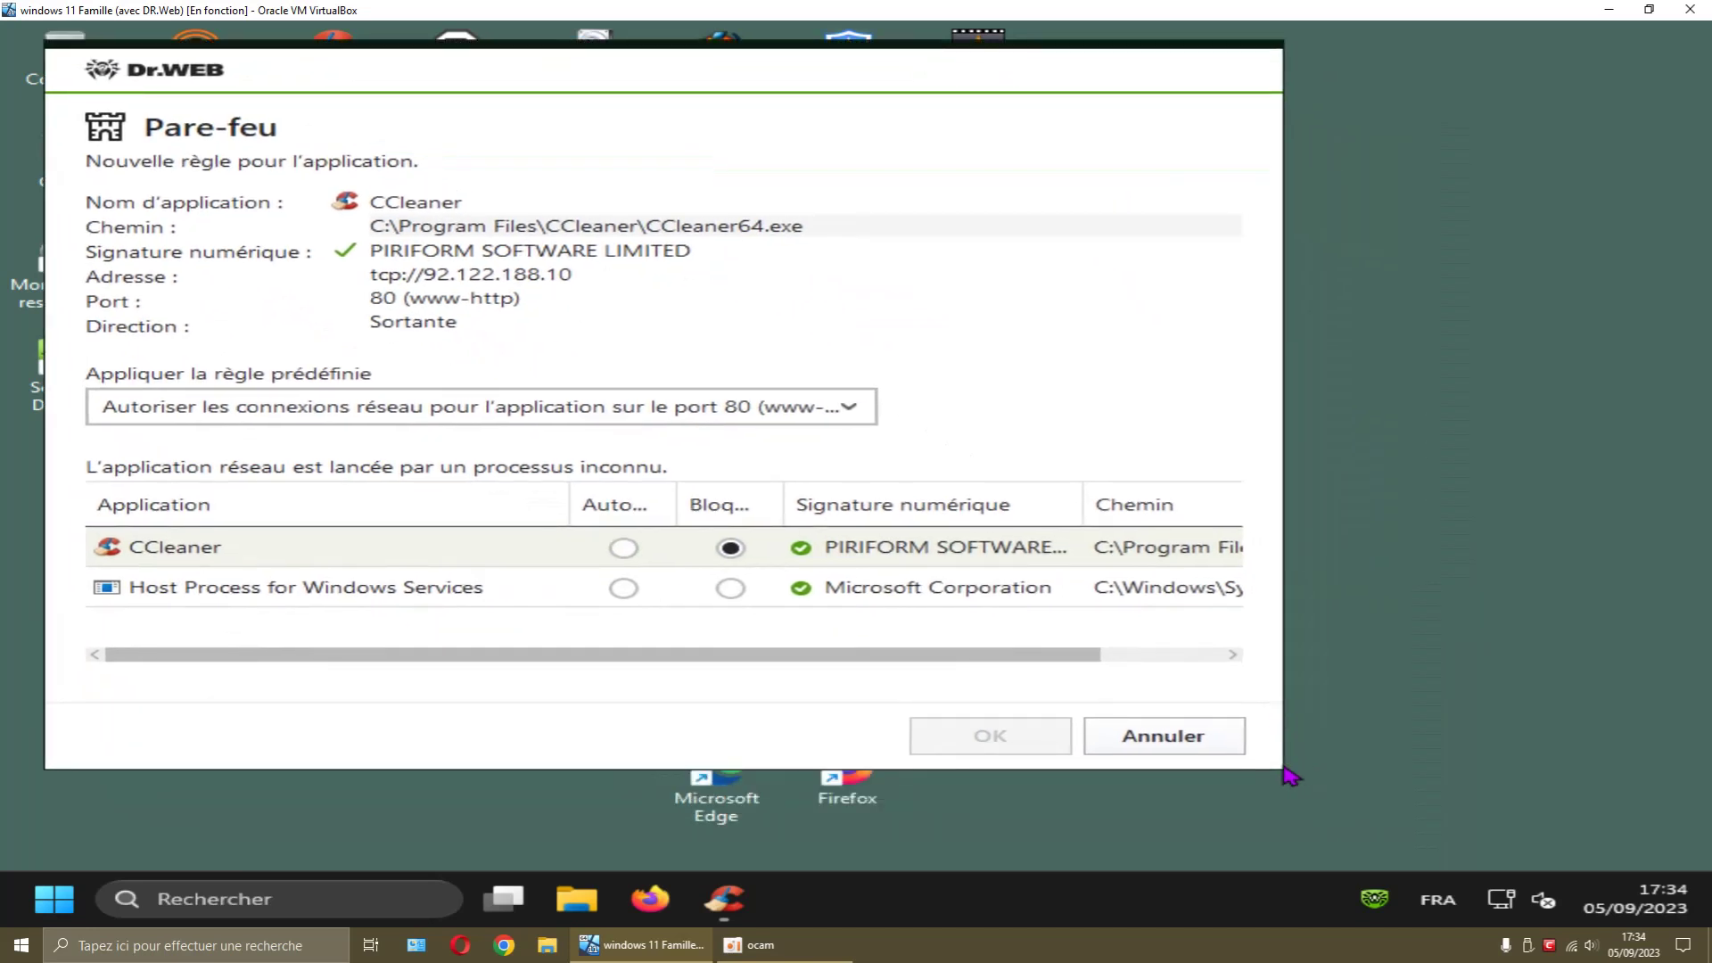
left_click_drag(1285, 771, 1556, 864)
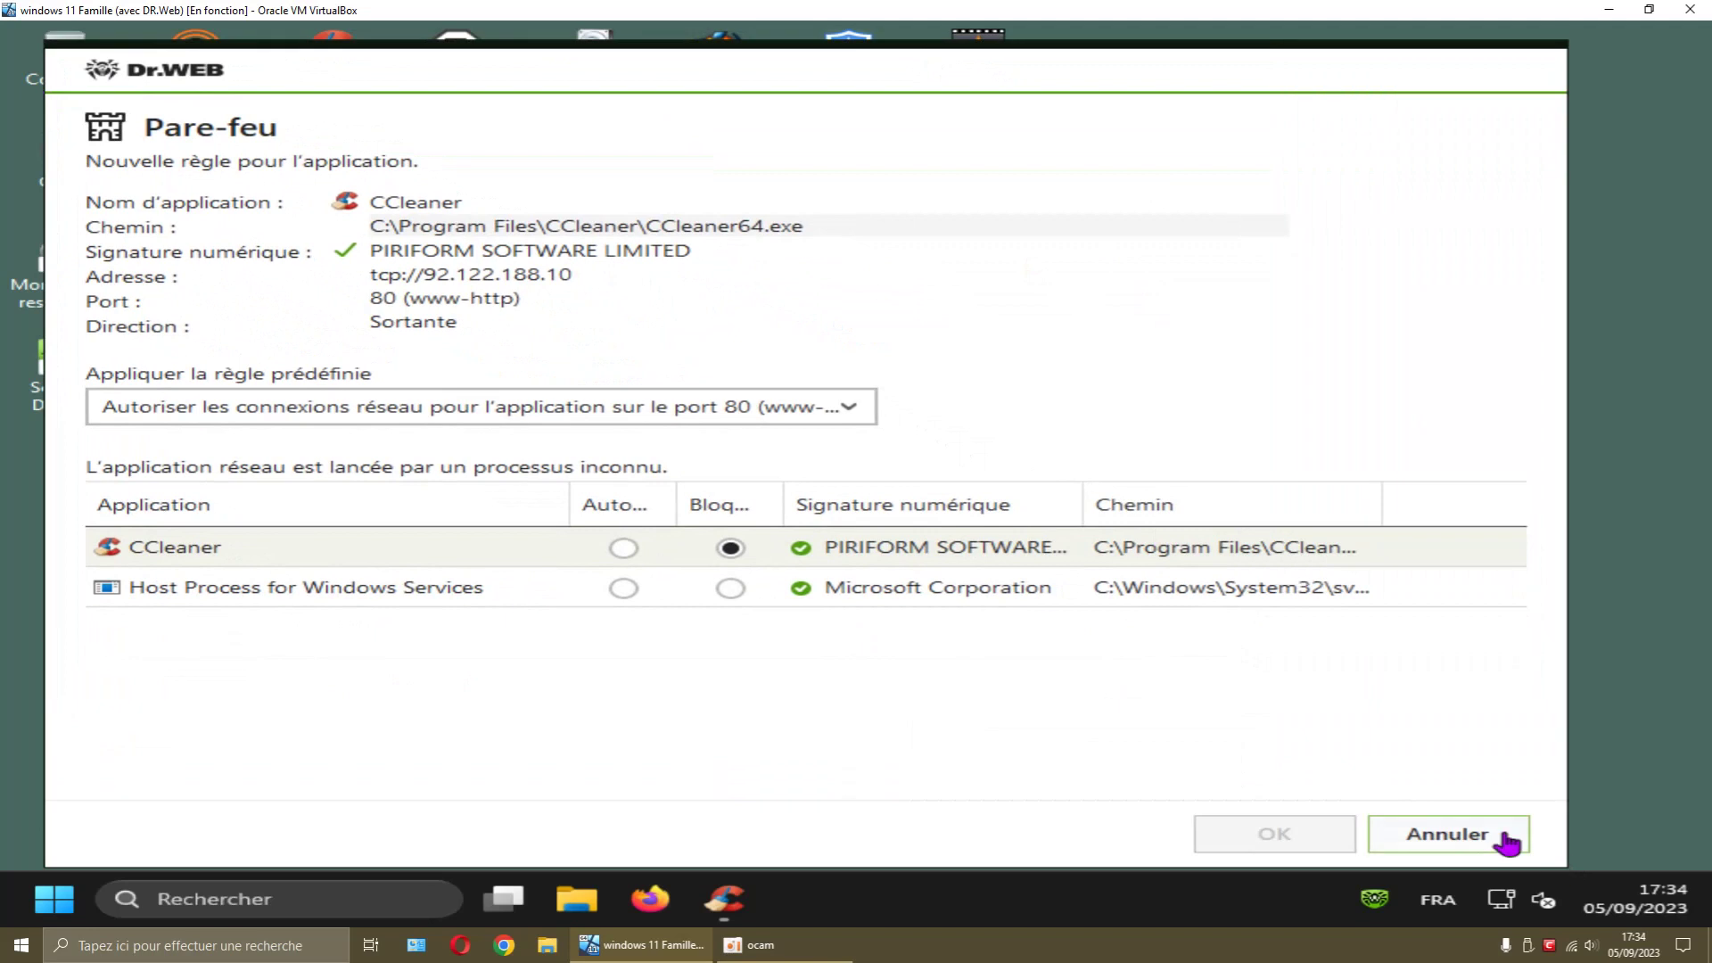
left_click_drag(1389, 512, 1548, 513)
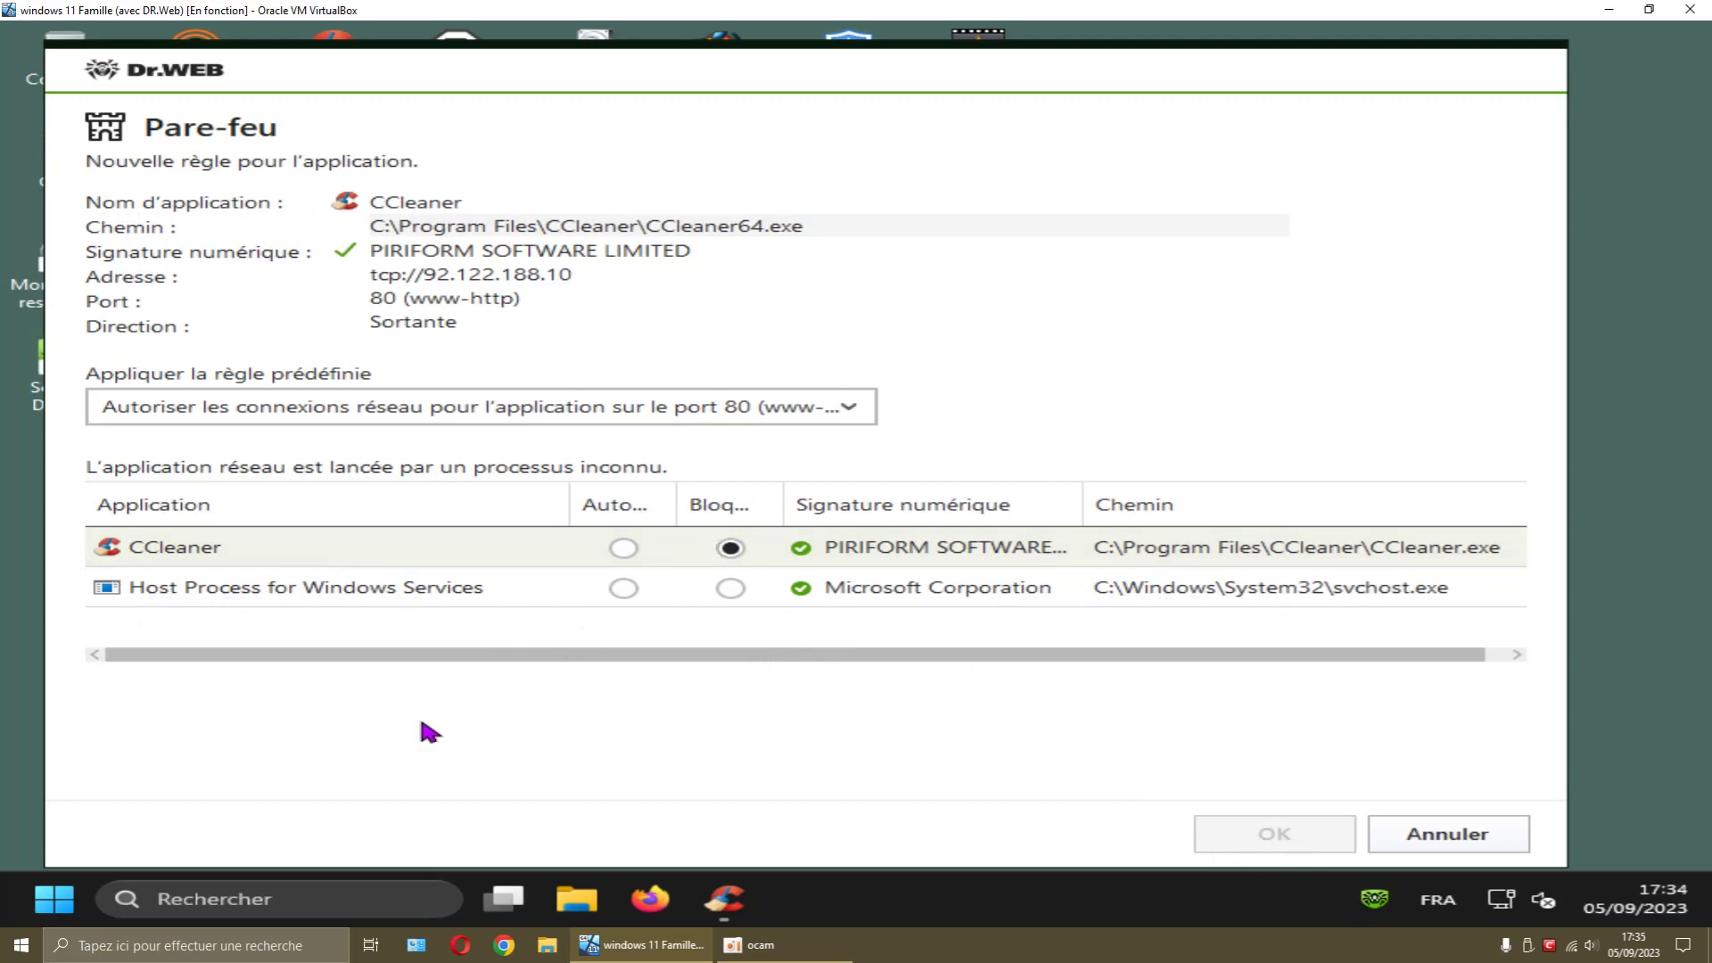
left_click(623, 588)
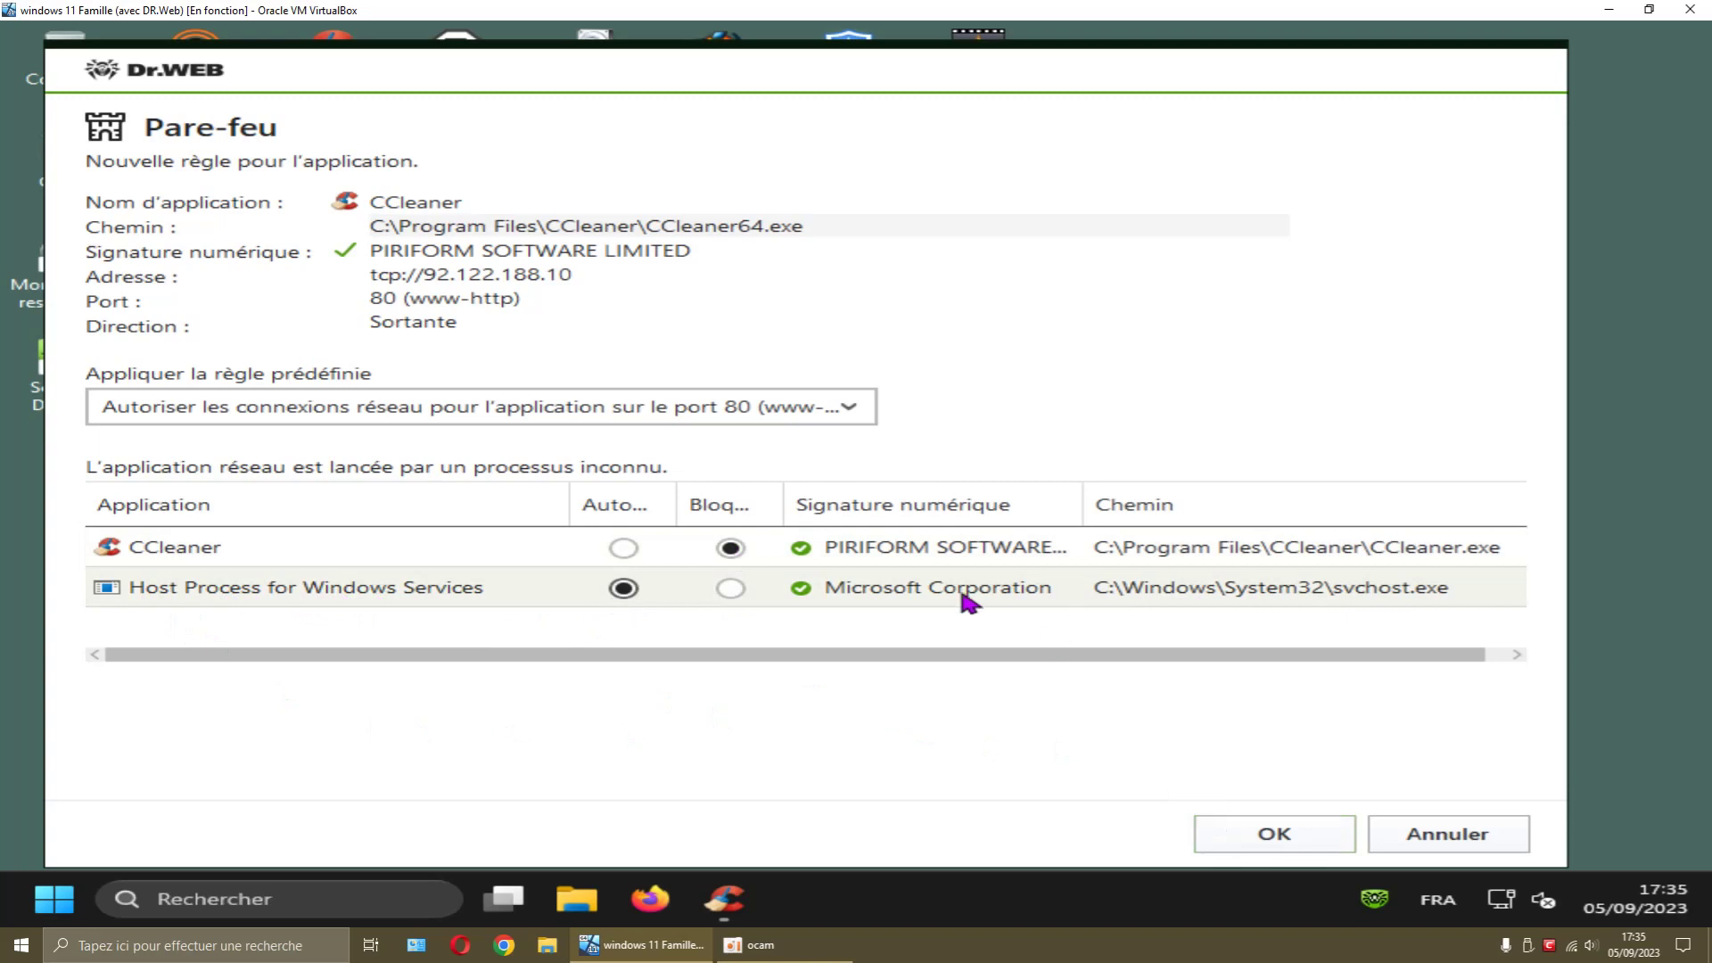
left_click(1249, 833)
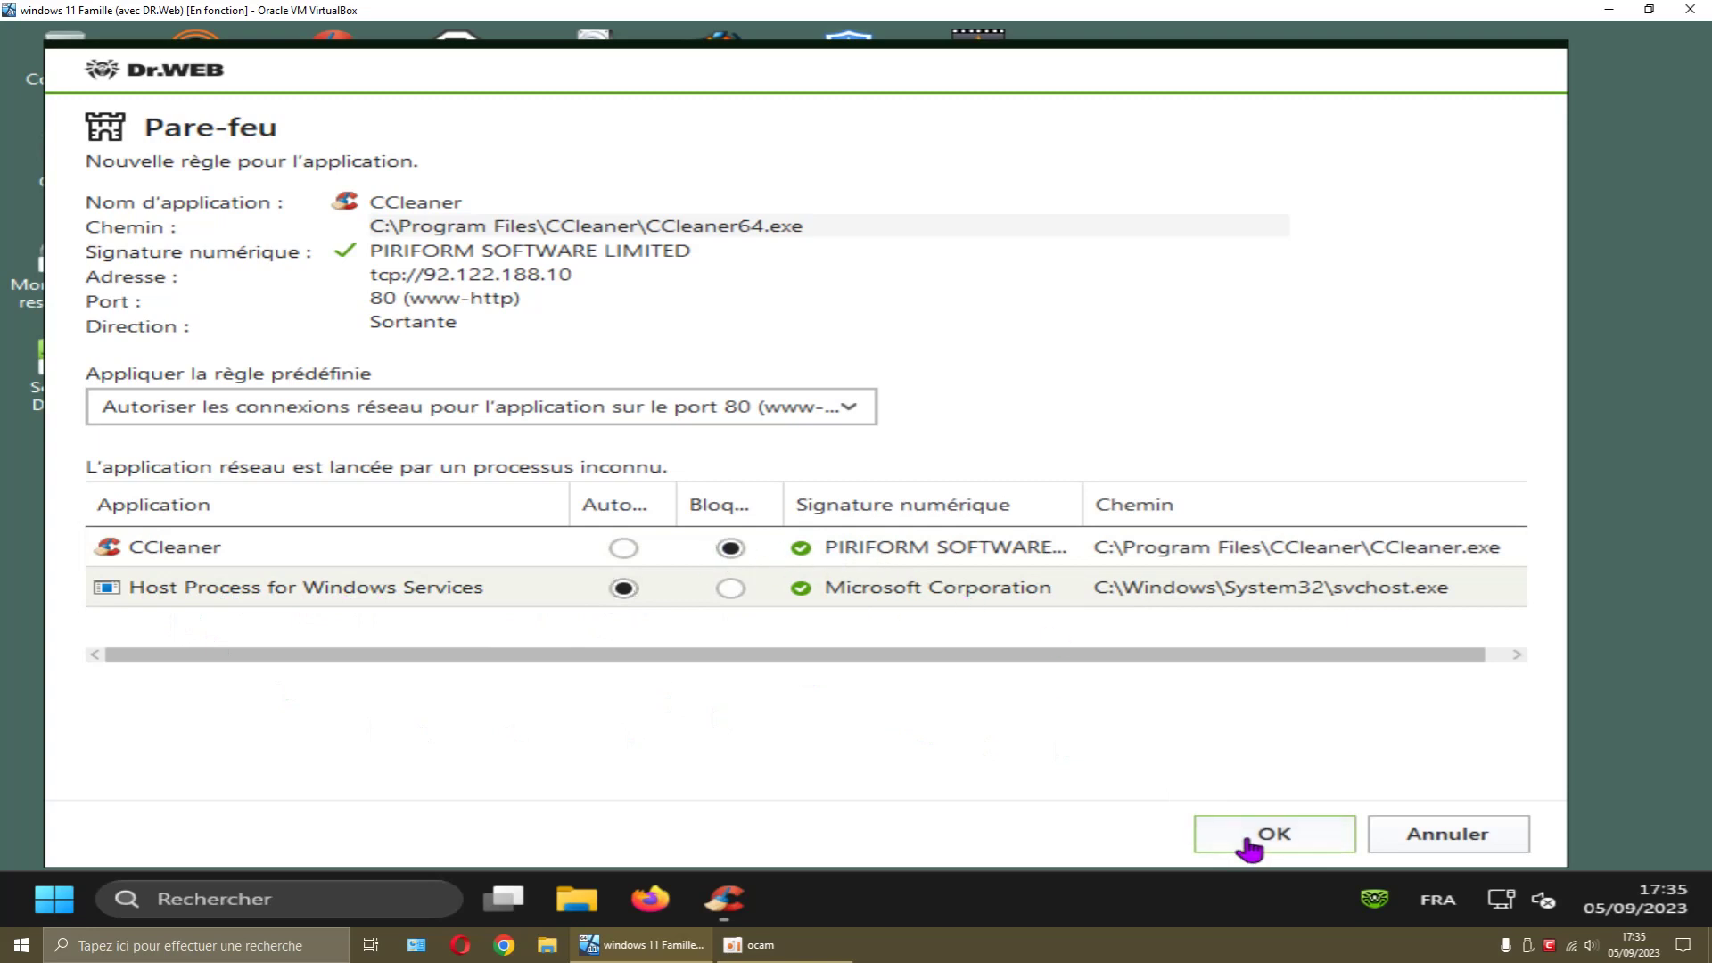
left_click(725, 898)
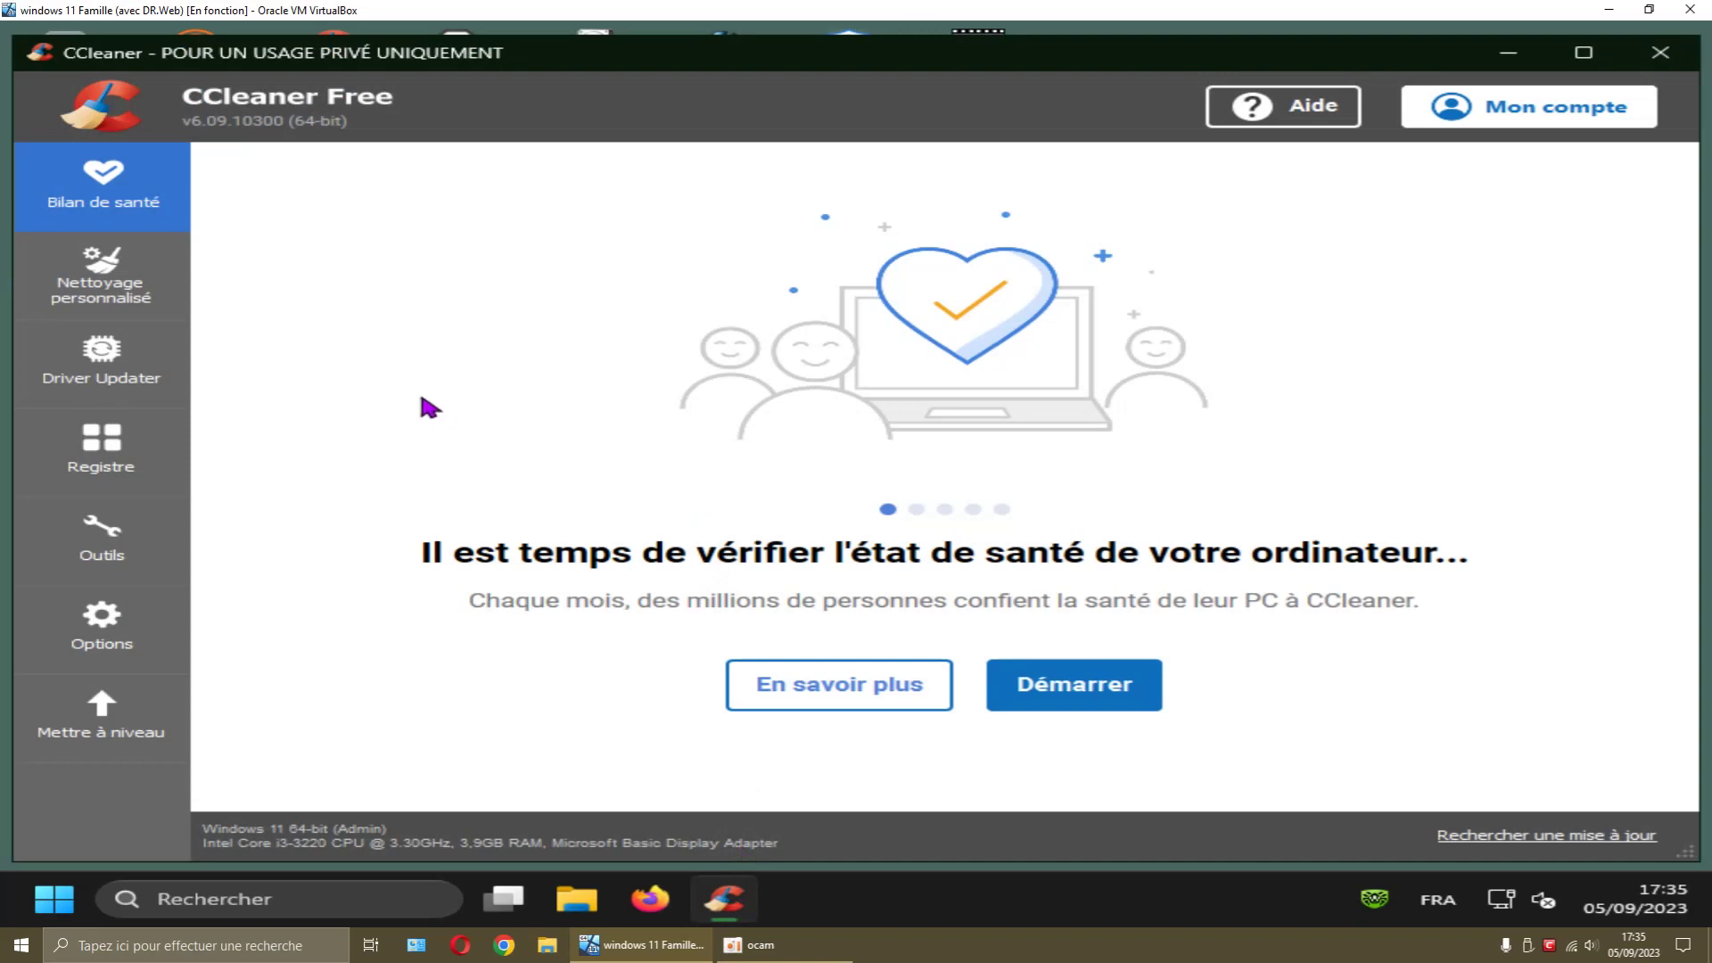
left_click(1660, 55)
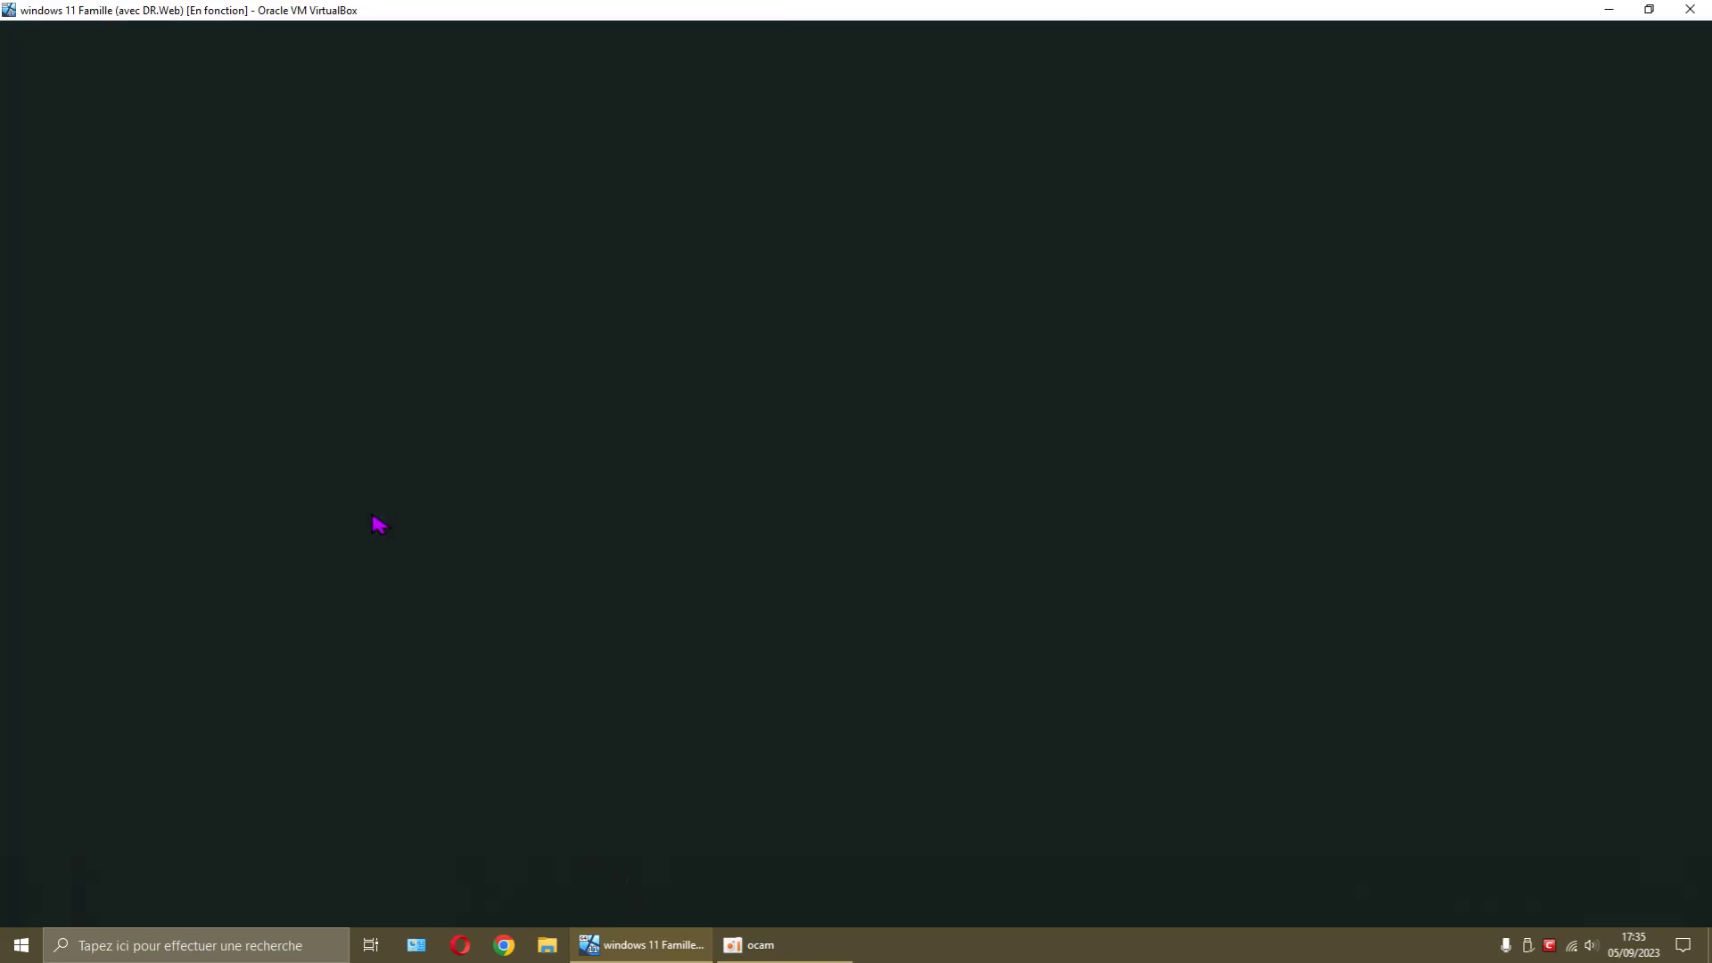
- Authorize the launch of Wise Care 365 and start a firewall rule for its port 80 connection in an enlarged window
left_click(622, 673)
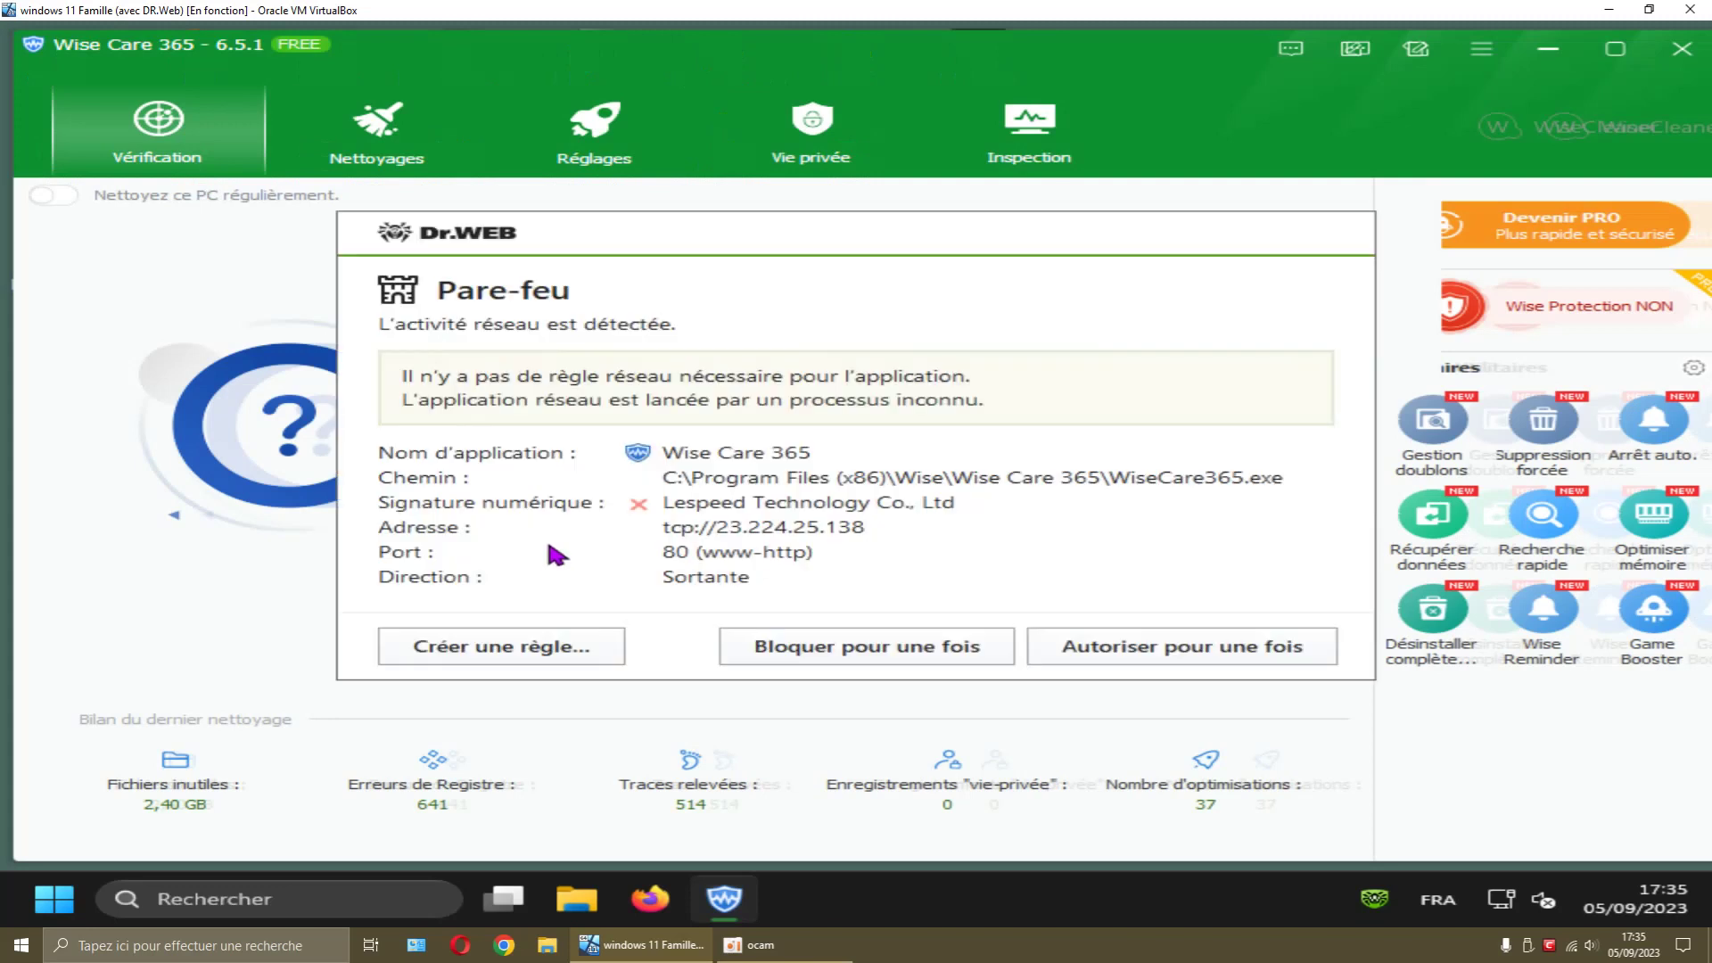
left_click(569, 643)
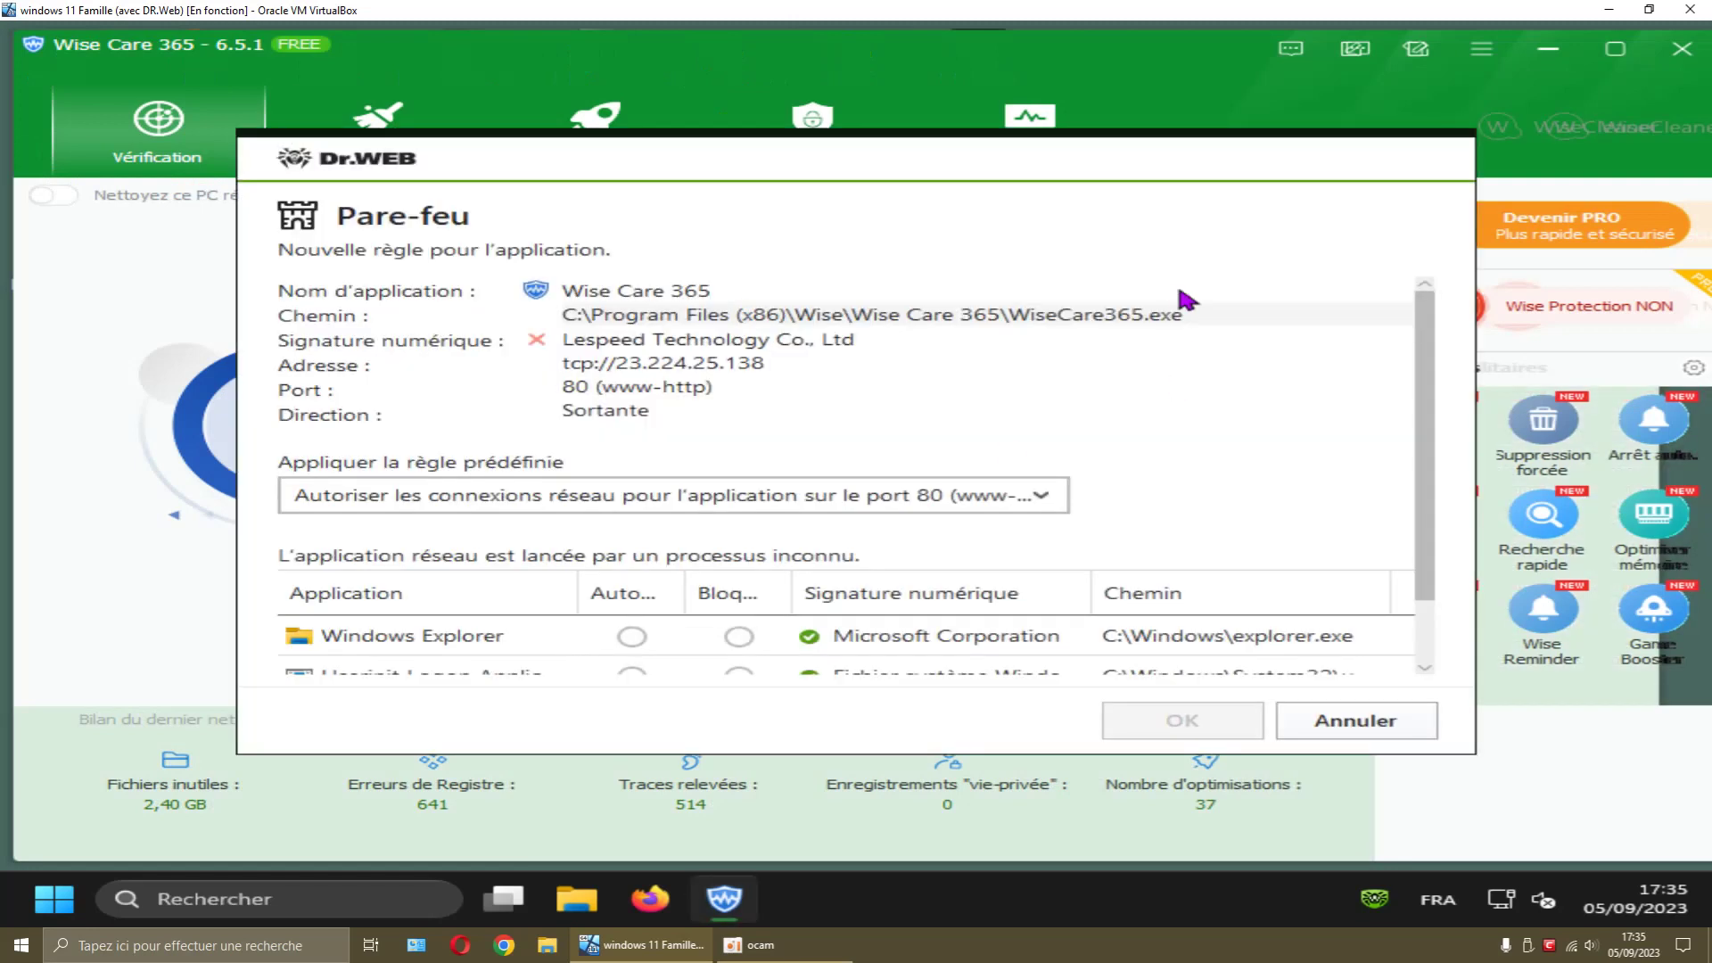
left_click_drag(1131, 136, 1132, 29)
left_click_drag(1262, 754, 1262, 846)
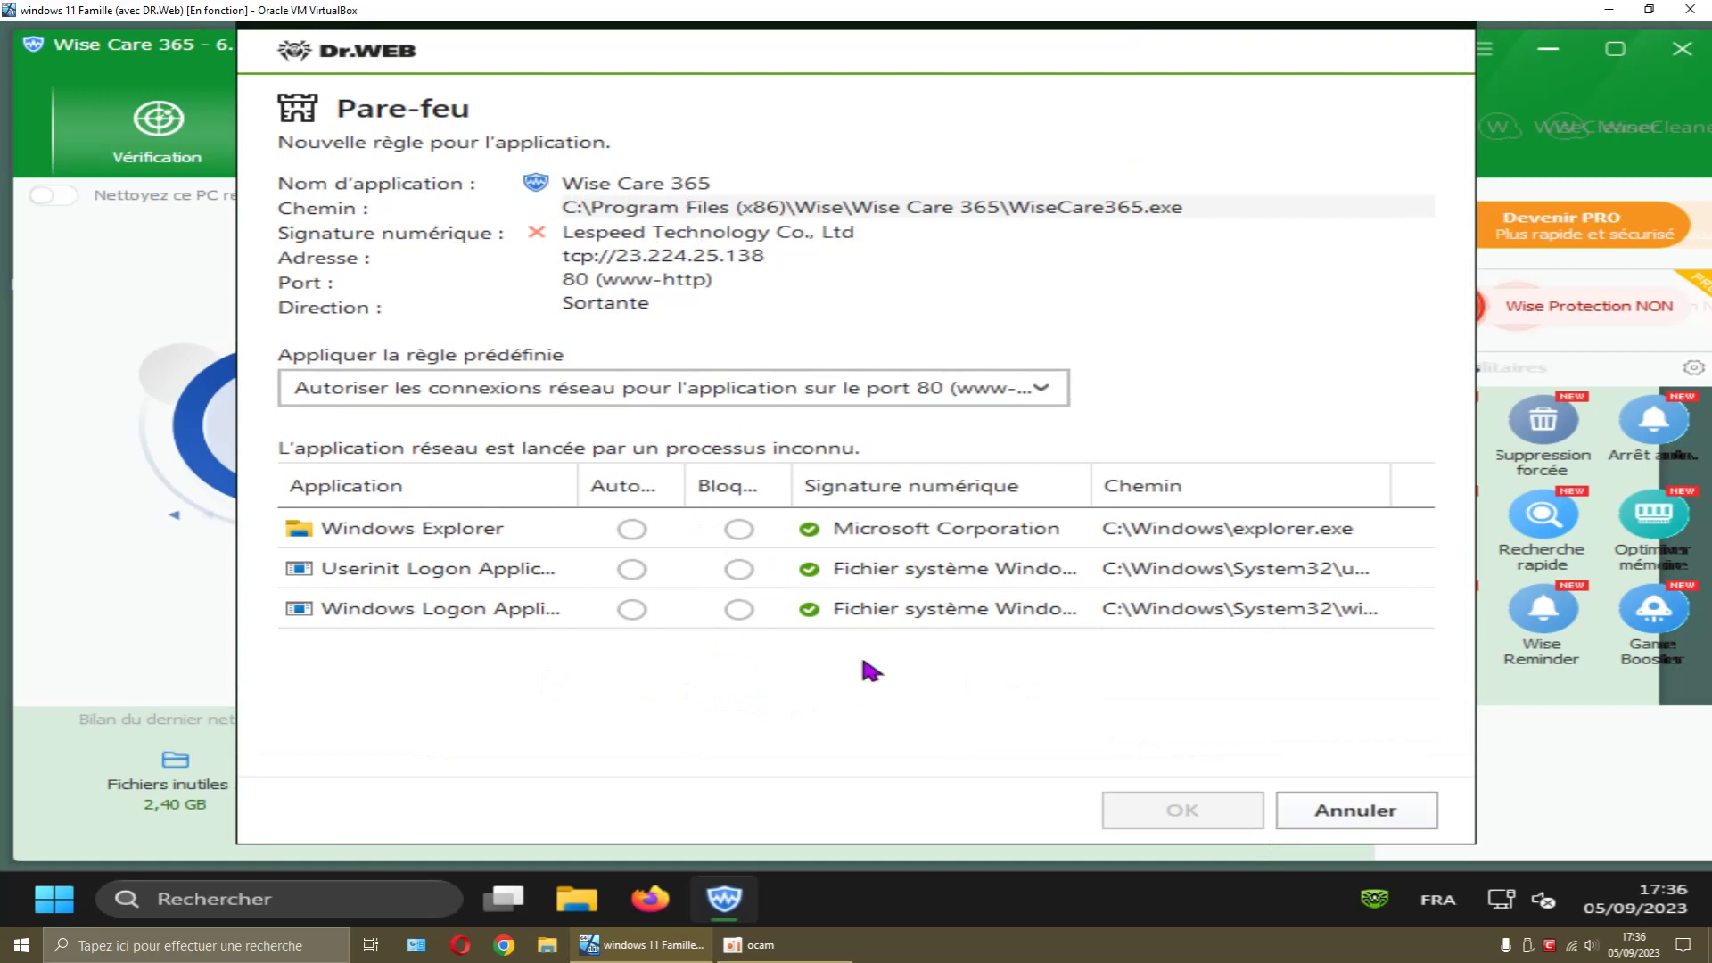
left_click_drag(236, 434, 54, 433)
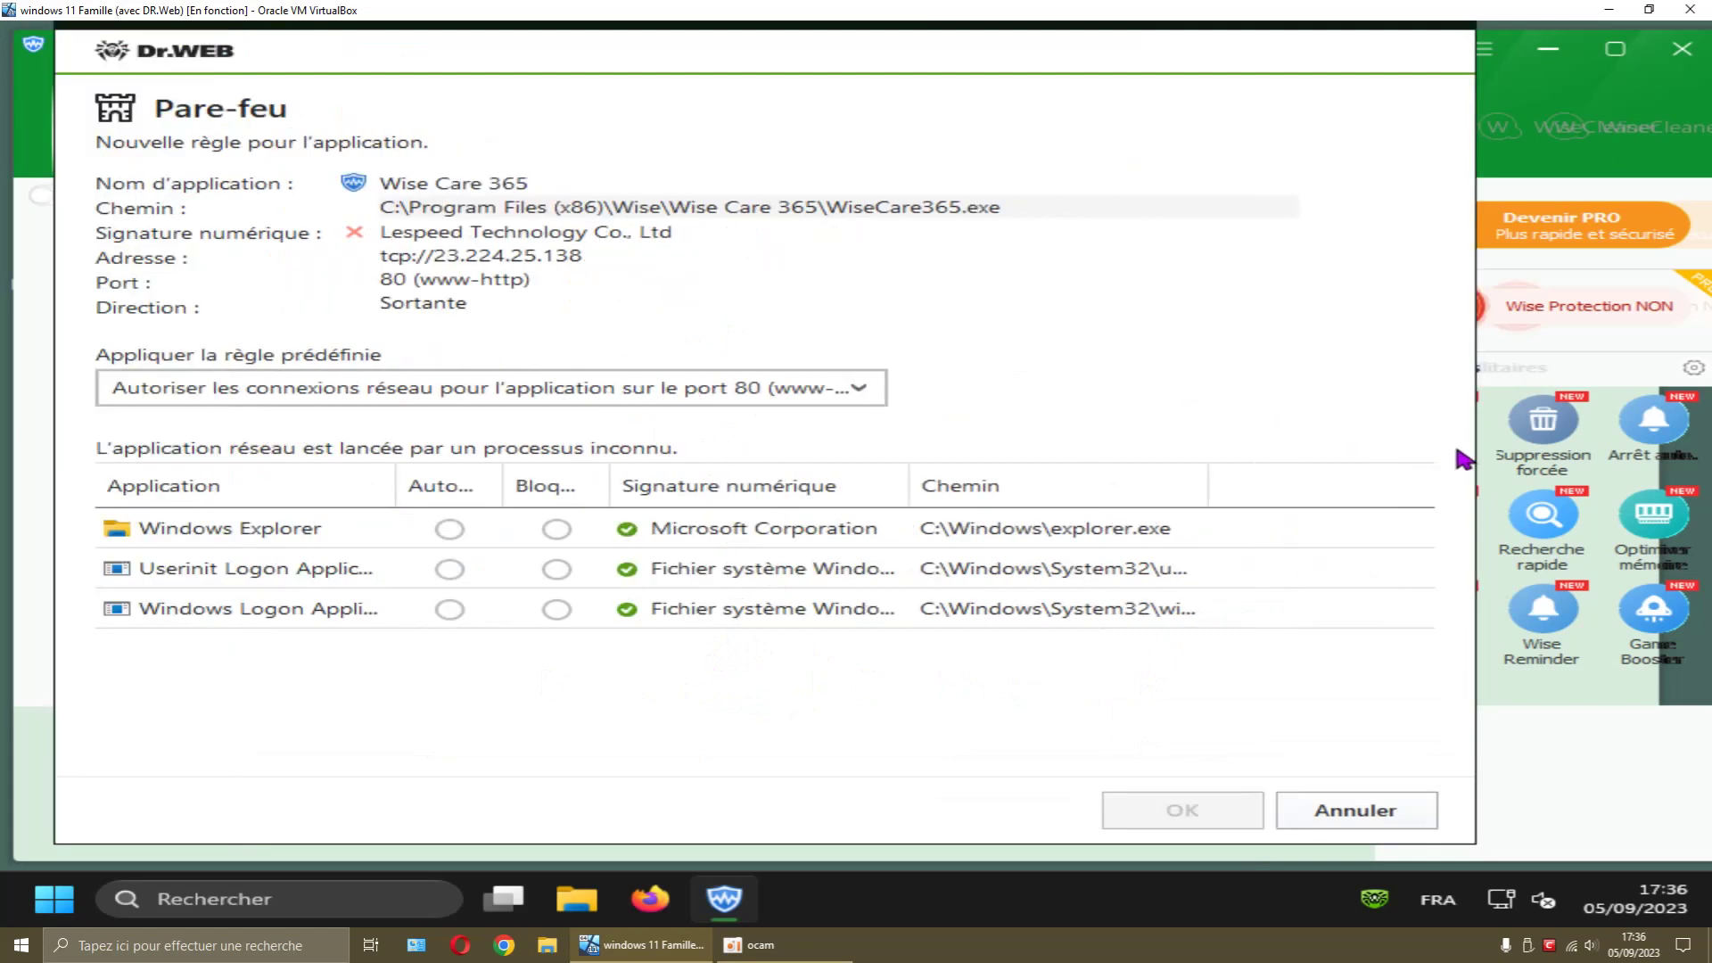
left_click_drag(1475, 455, 1671, 455)
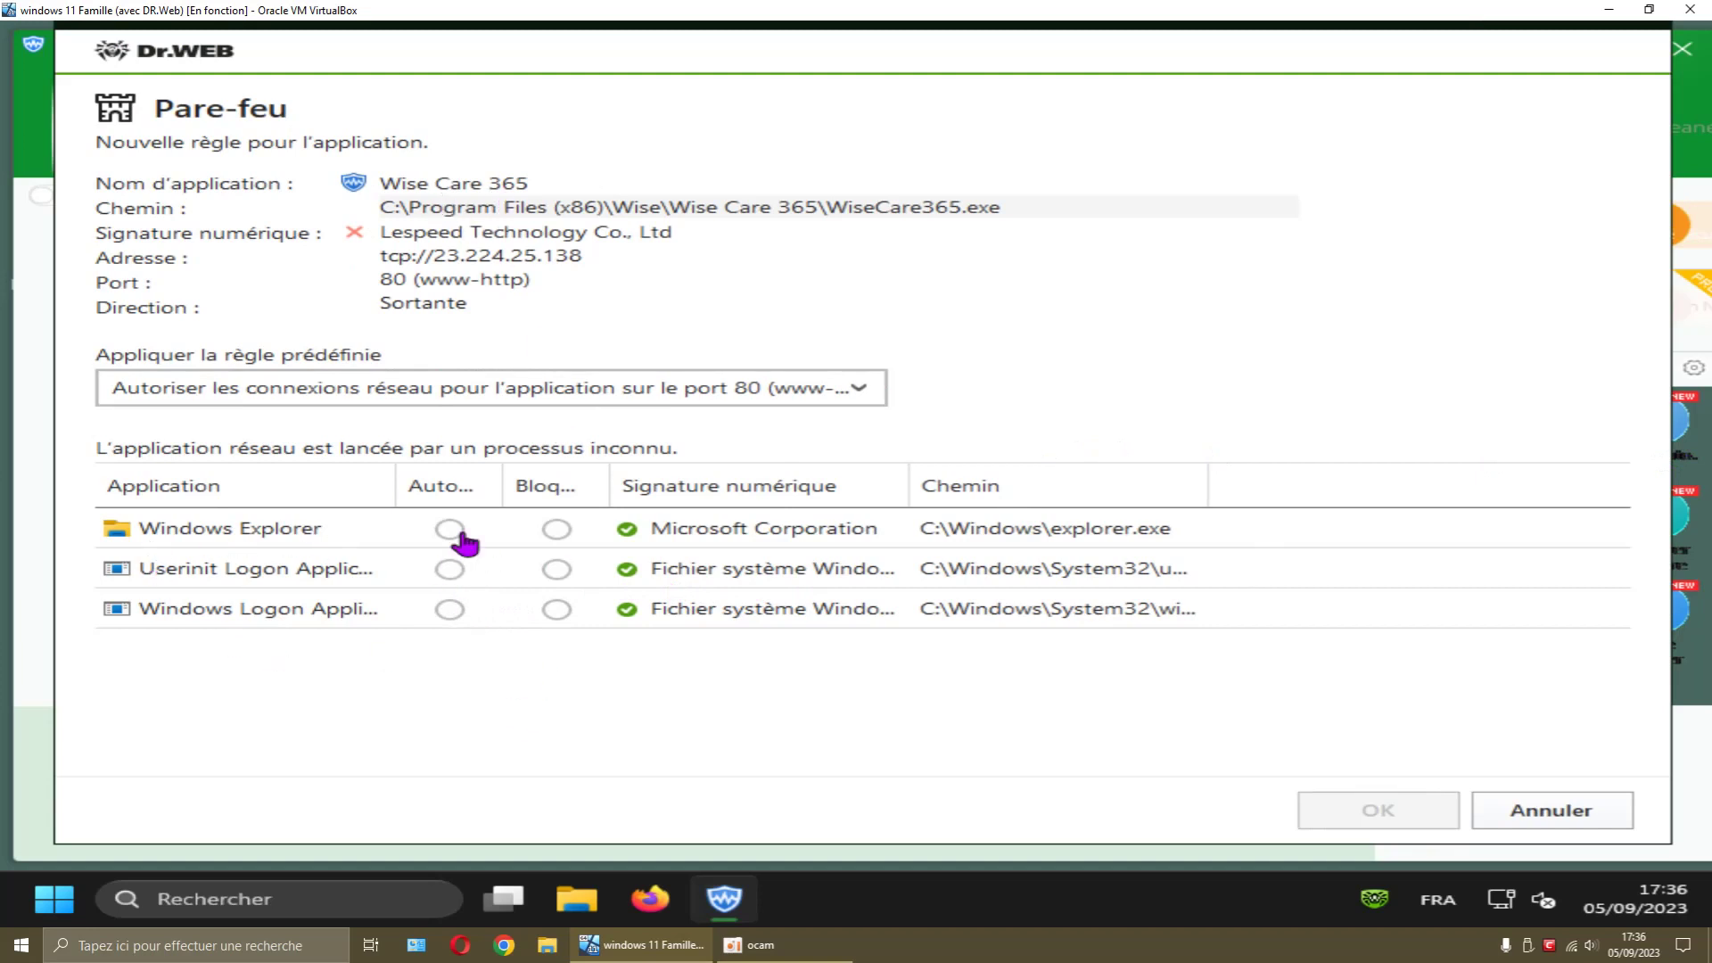
- Block Windows Explorer, Userinit Logon Application and Windows Logon Application in the rule, save it, and close Wise Care 365
left_click(556, 533)
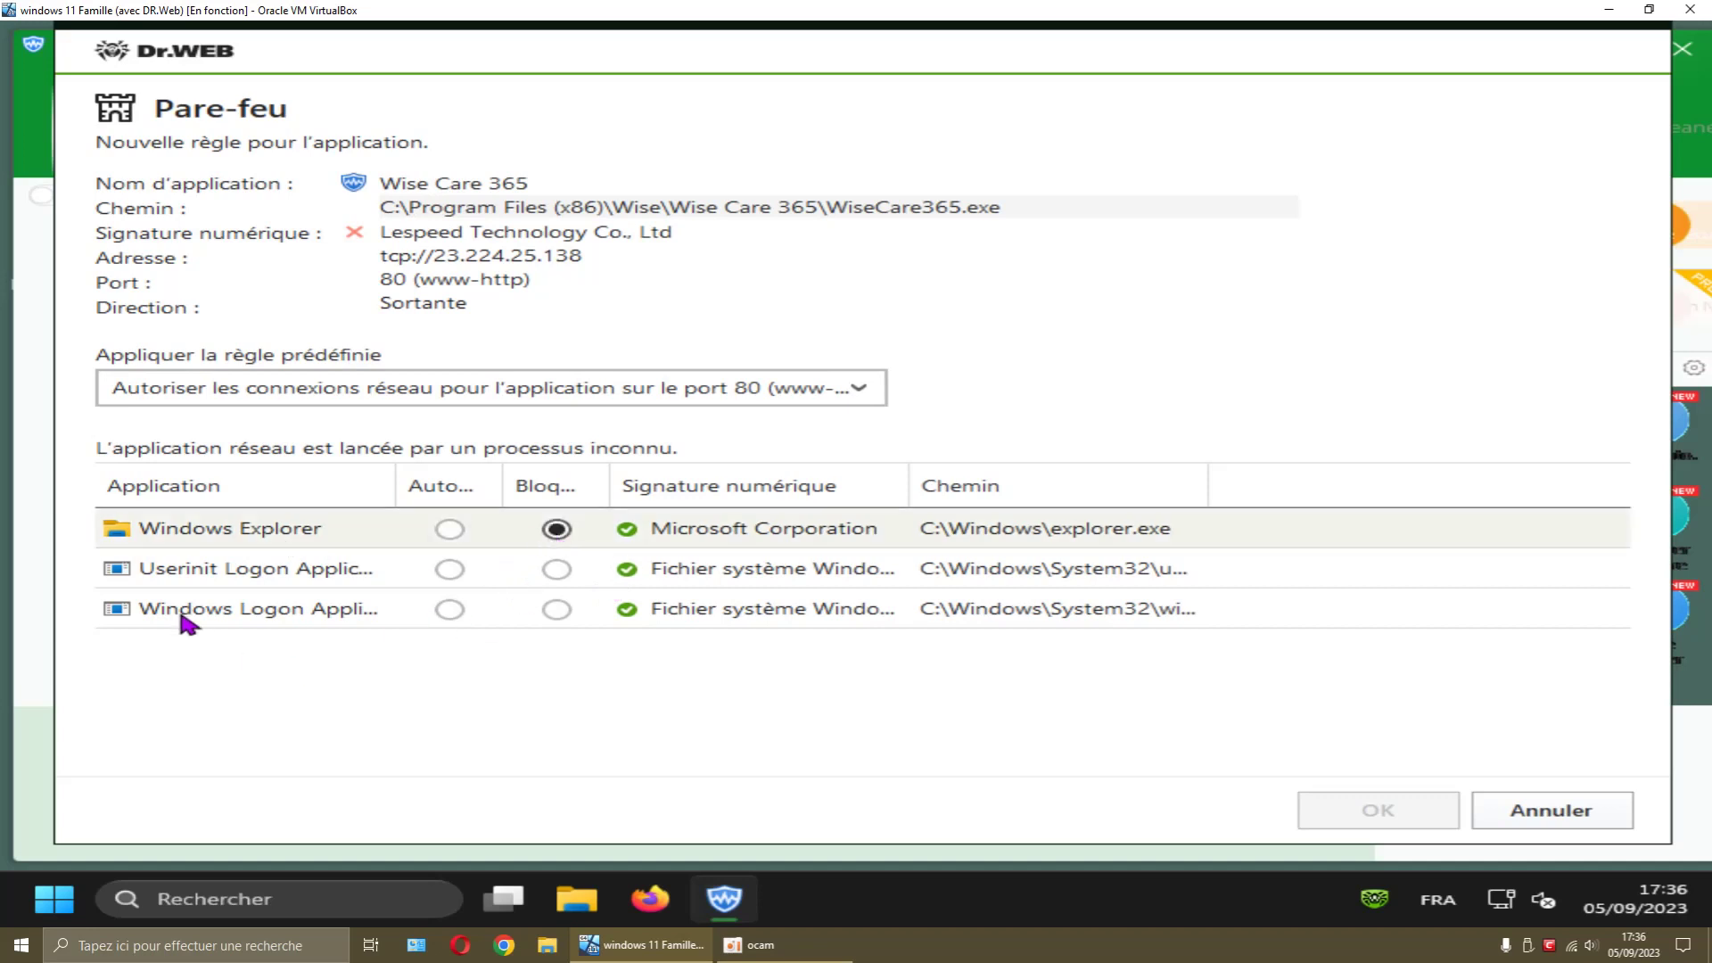
left_click(558, 573)
left_click(558, 612)
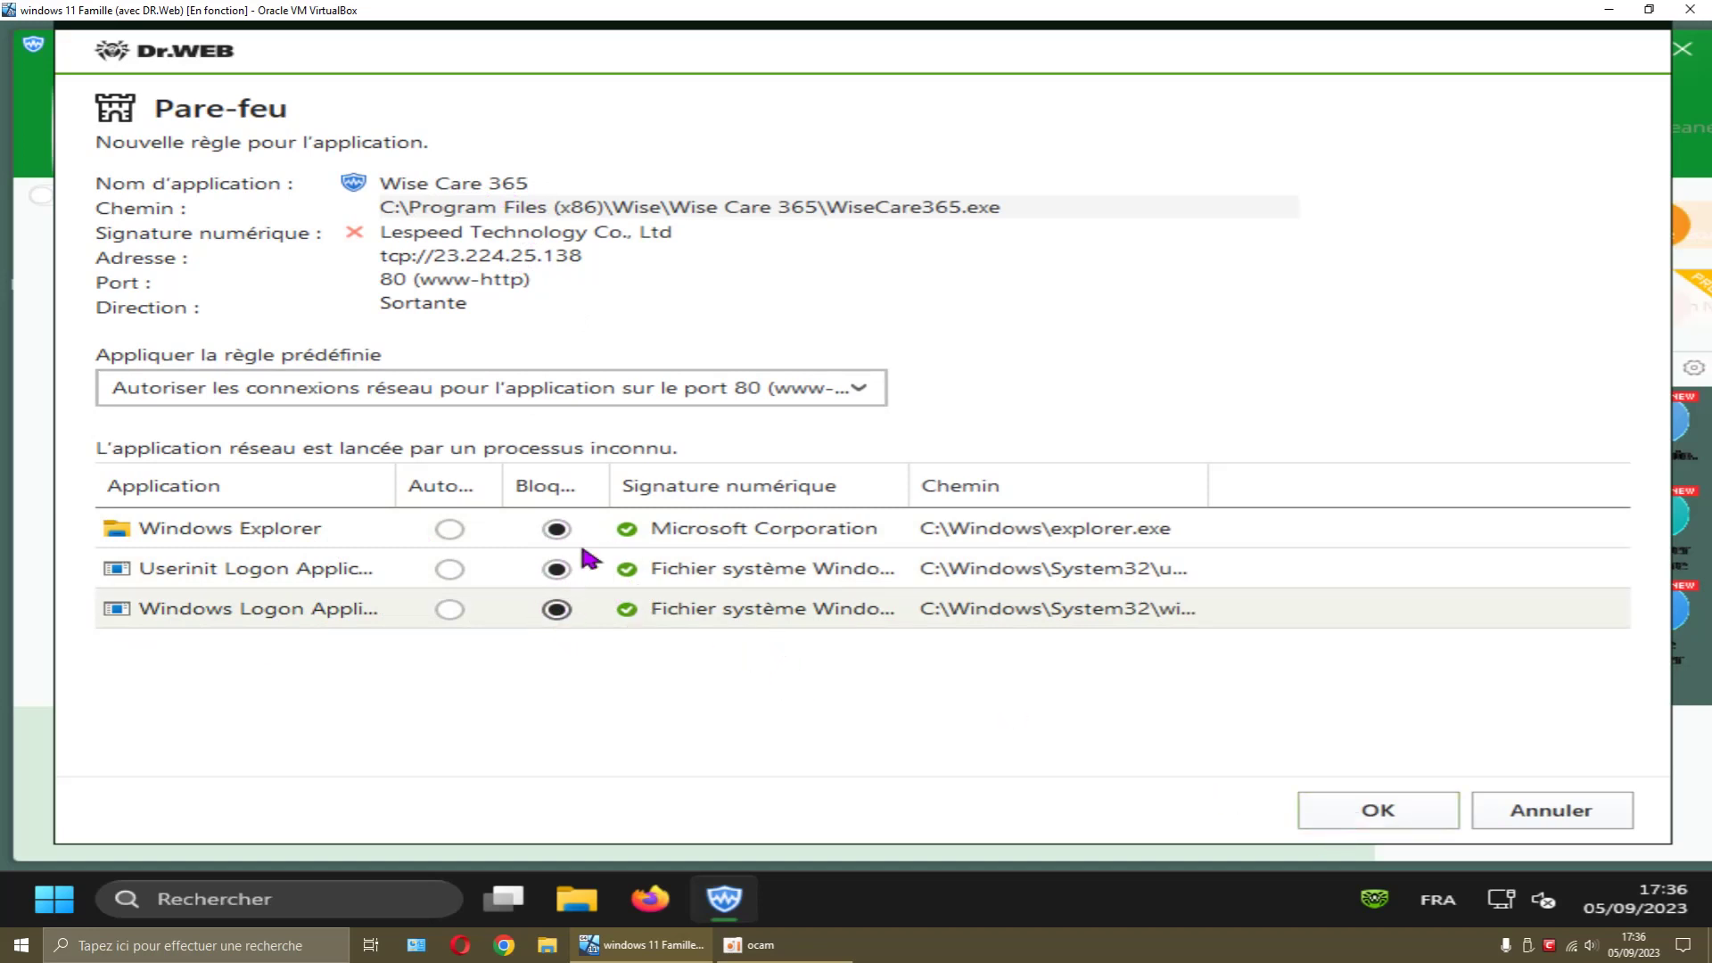
left_click(1403, 810)
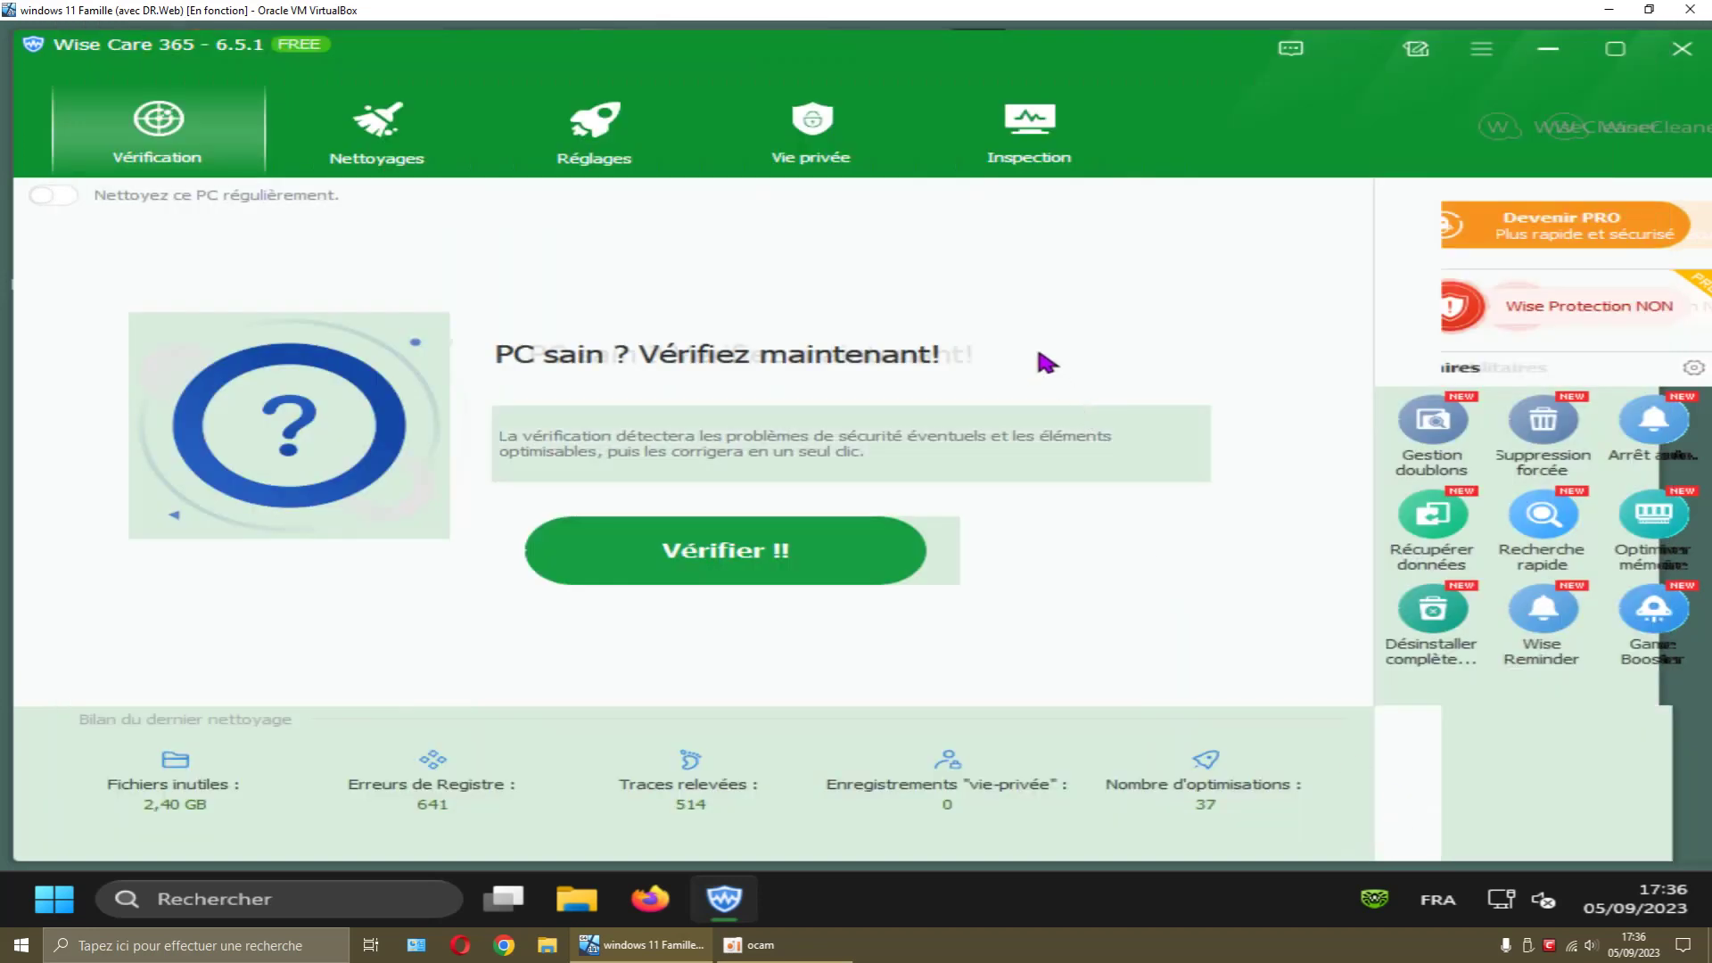
left_click(1682, 50)
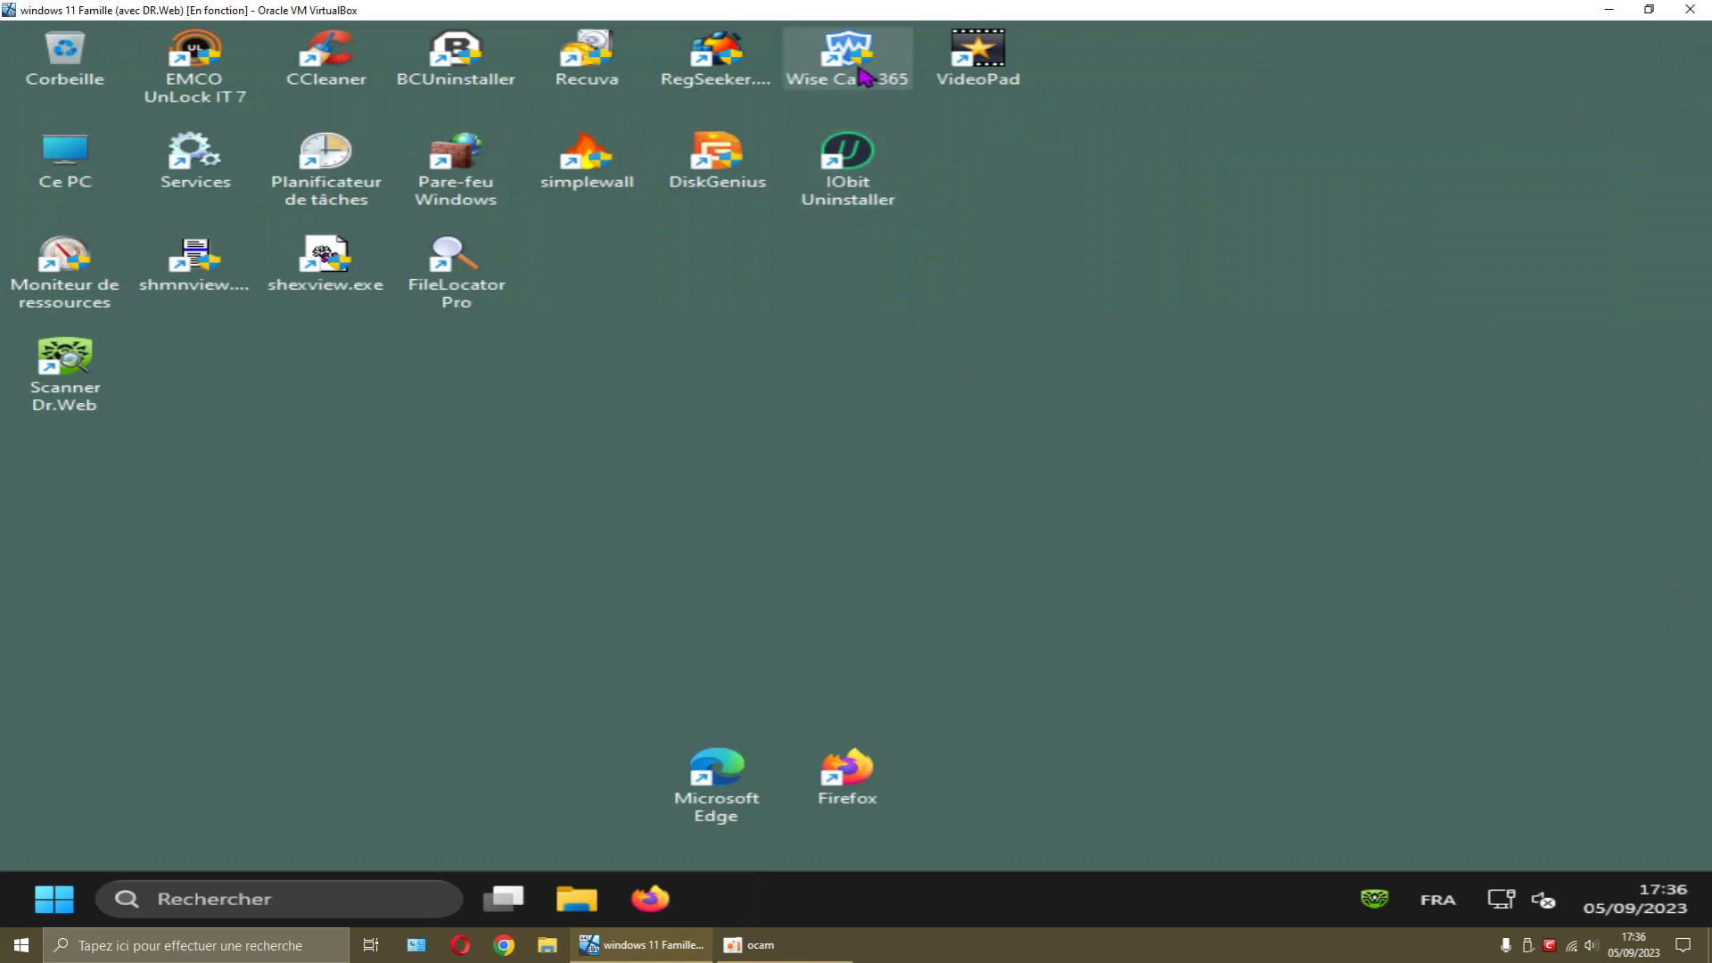
- Relaunch Wise Care 365 to check its behaviour under the new rule, reposition its window fully on screen, and close it
double_click(863, 75)
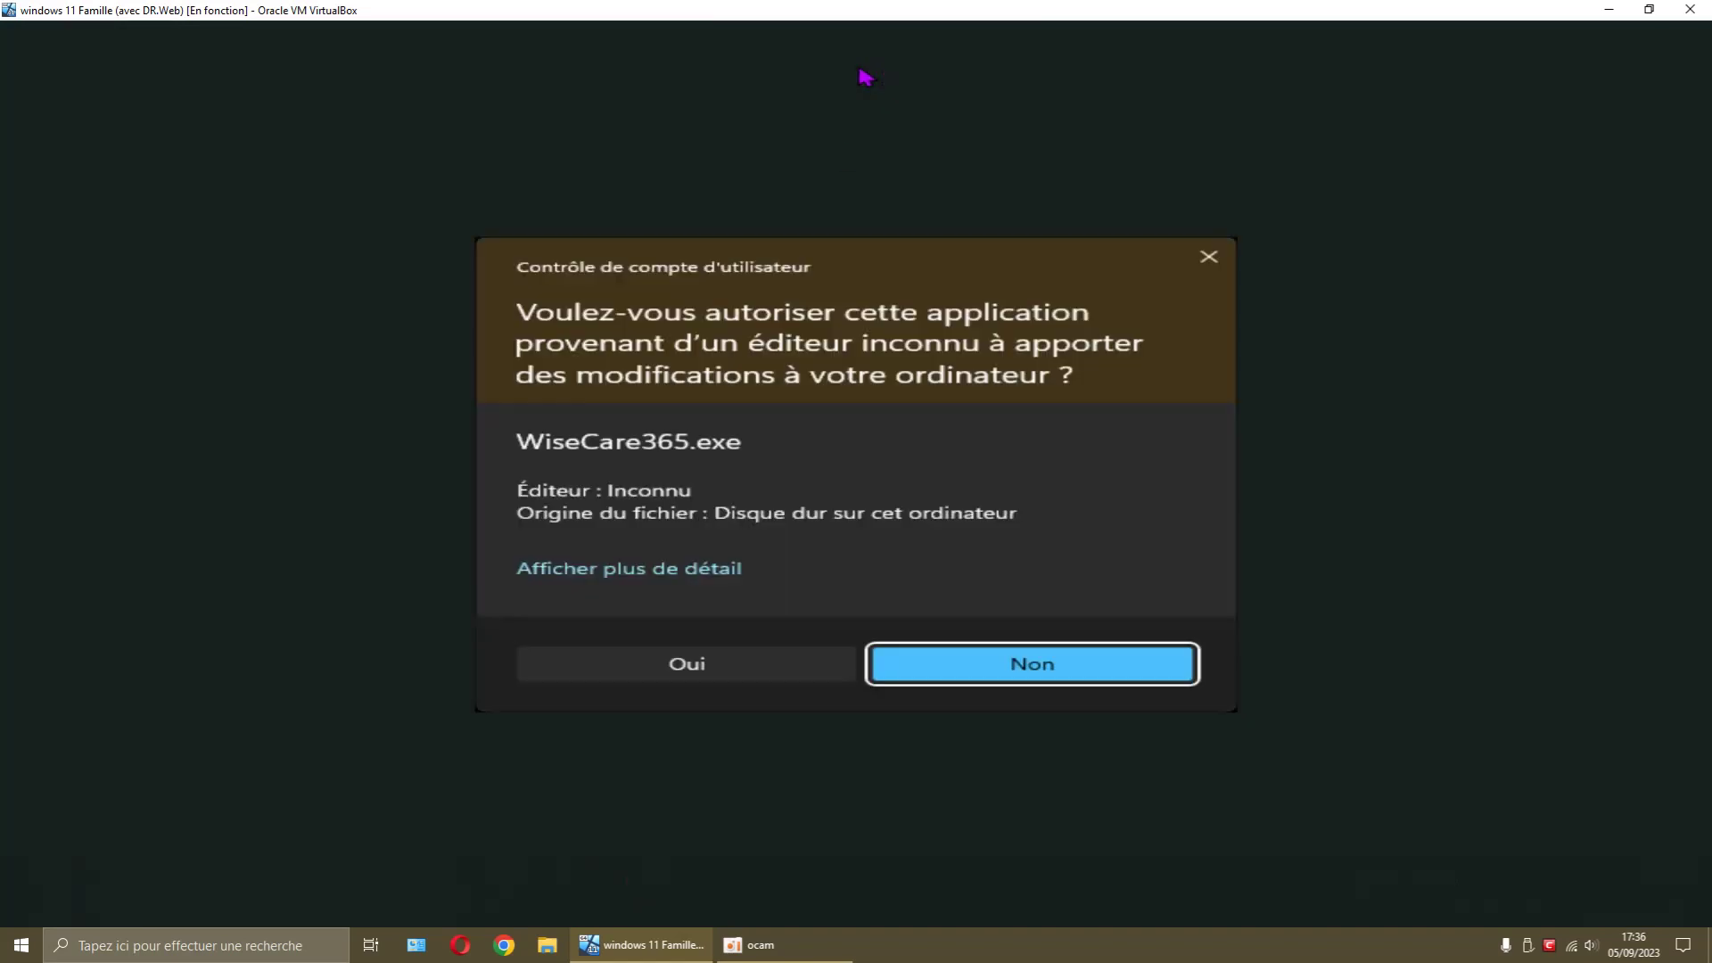
left_click(734, 662)
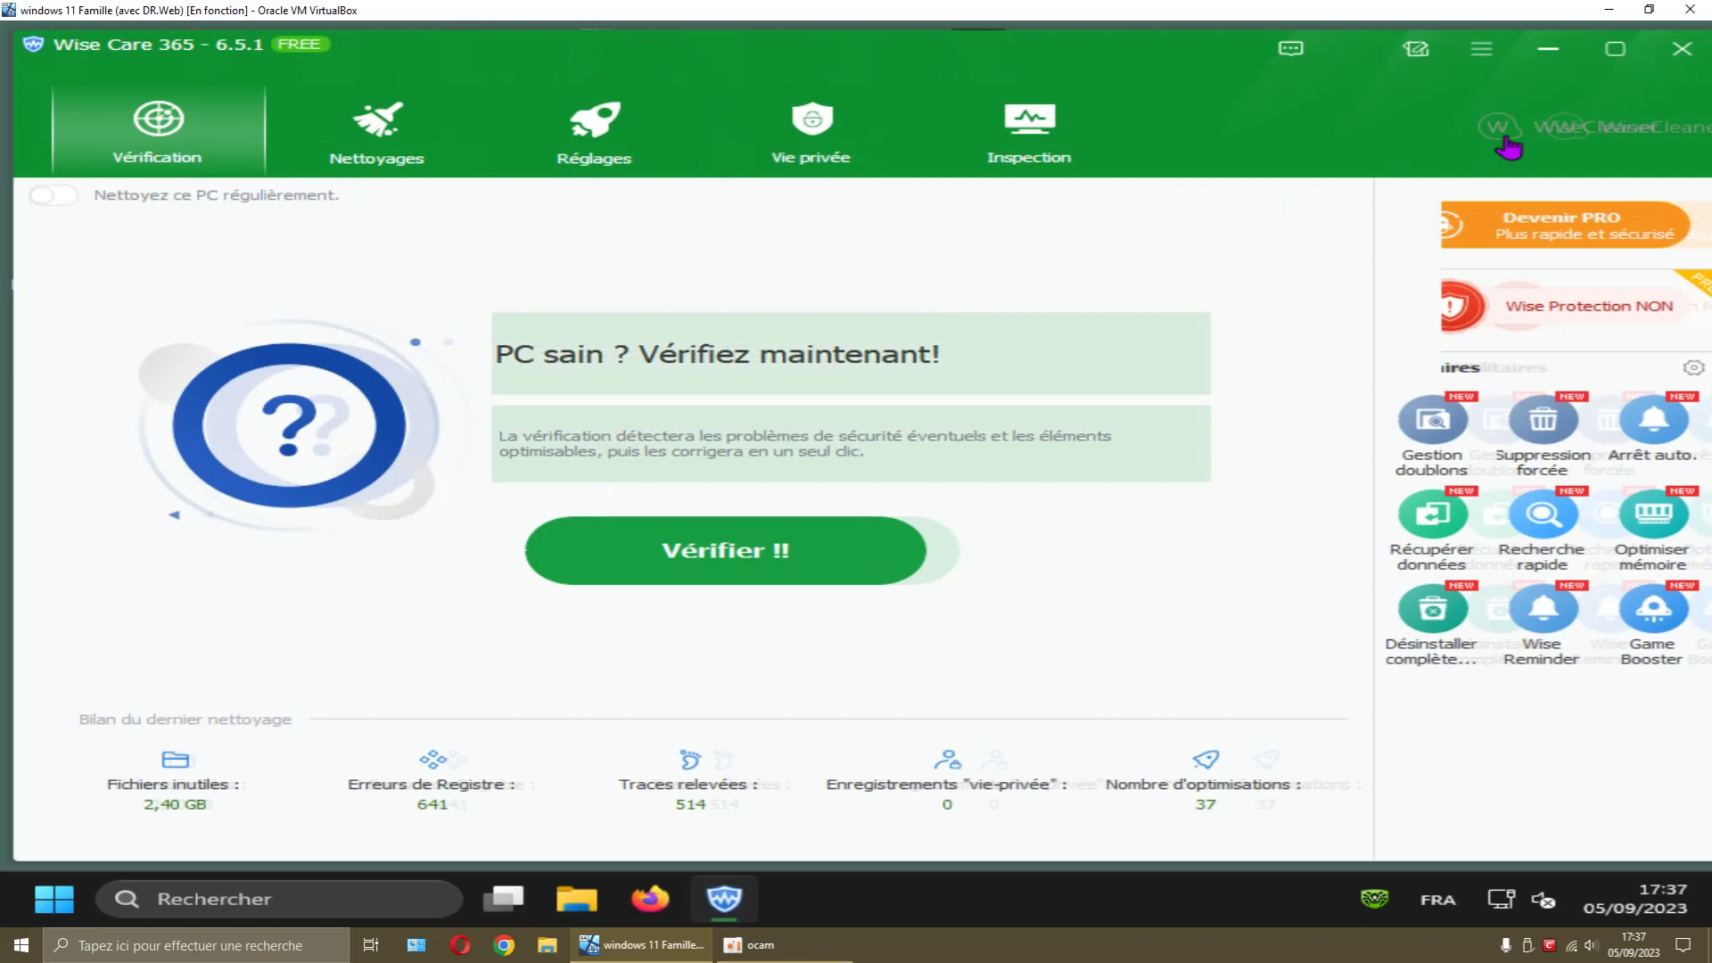
left_click_drag(1219, 58, 1103, 109)
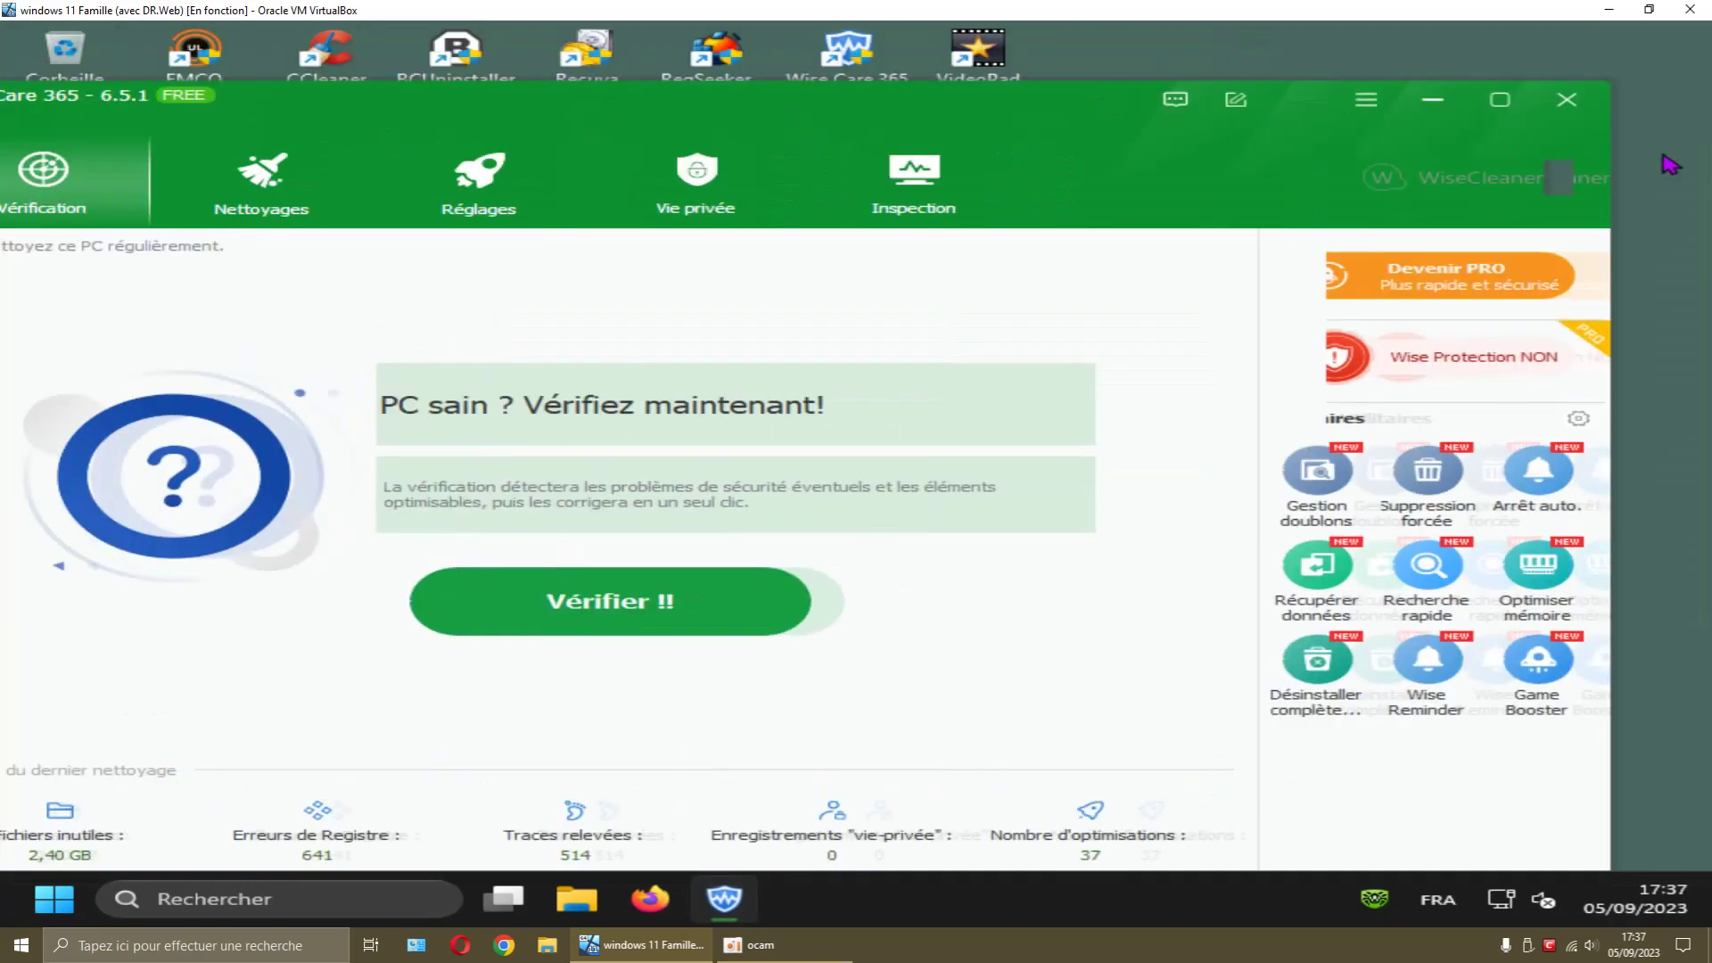
left_click_drag(1616, 150, 1481, 150)
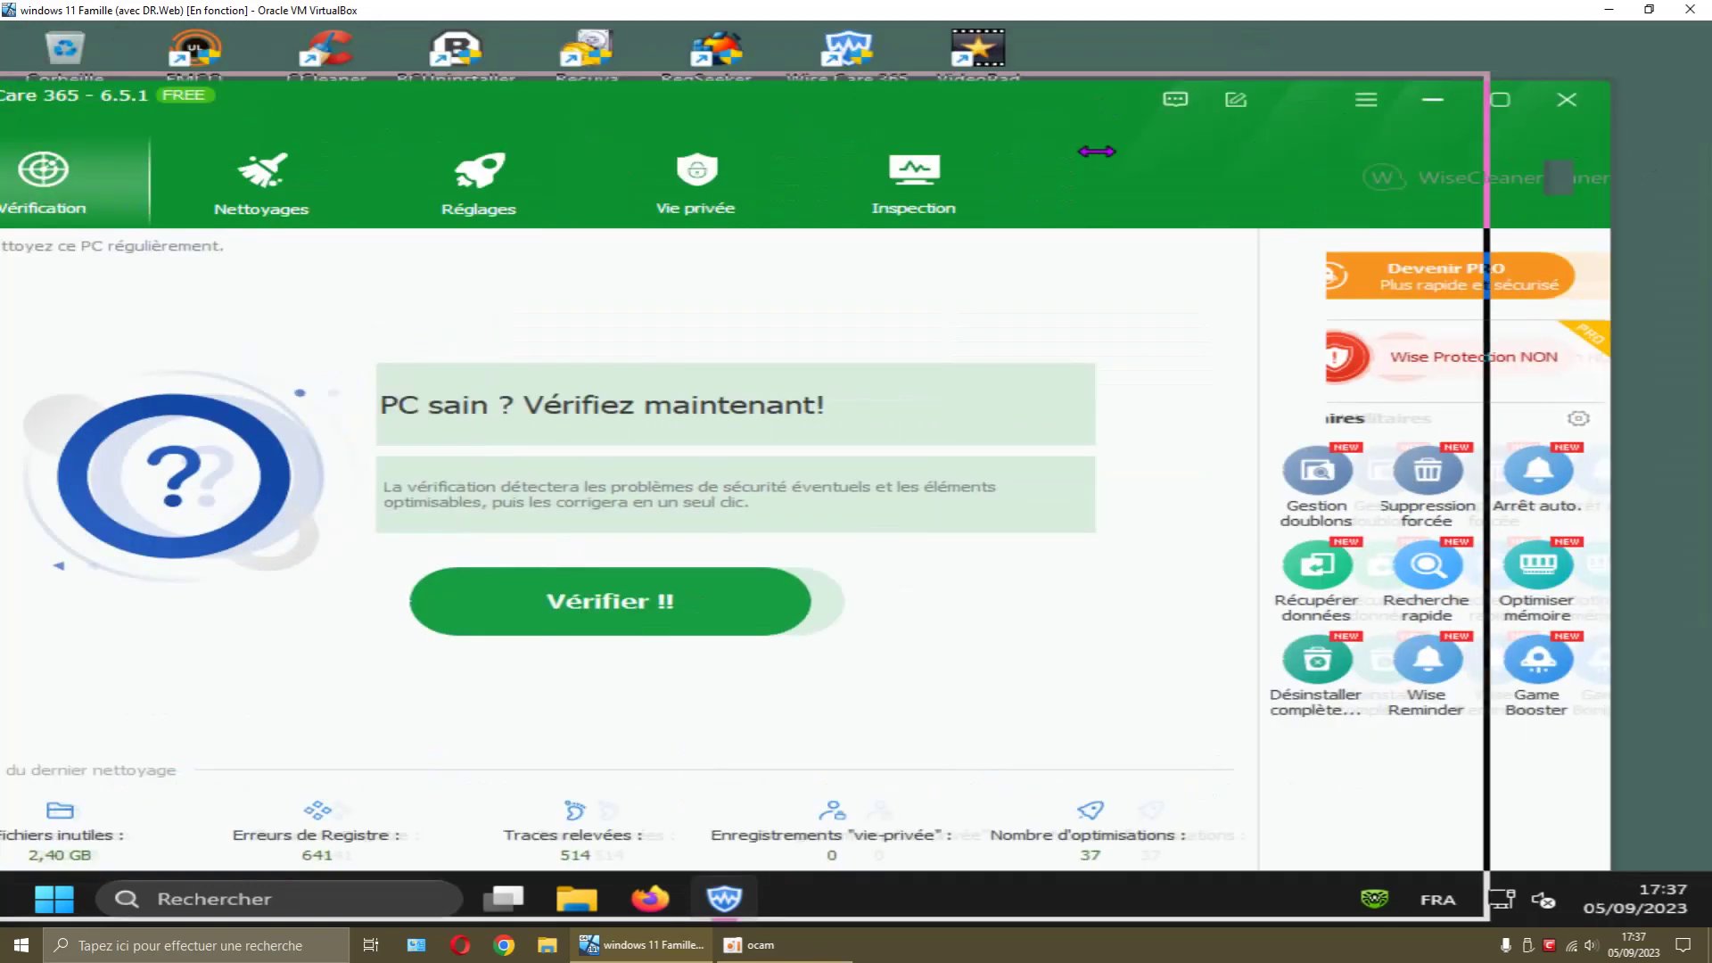
left_click_drag(1019, 105, 1134, 72)
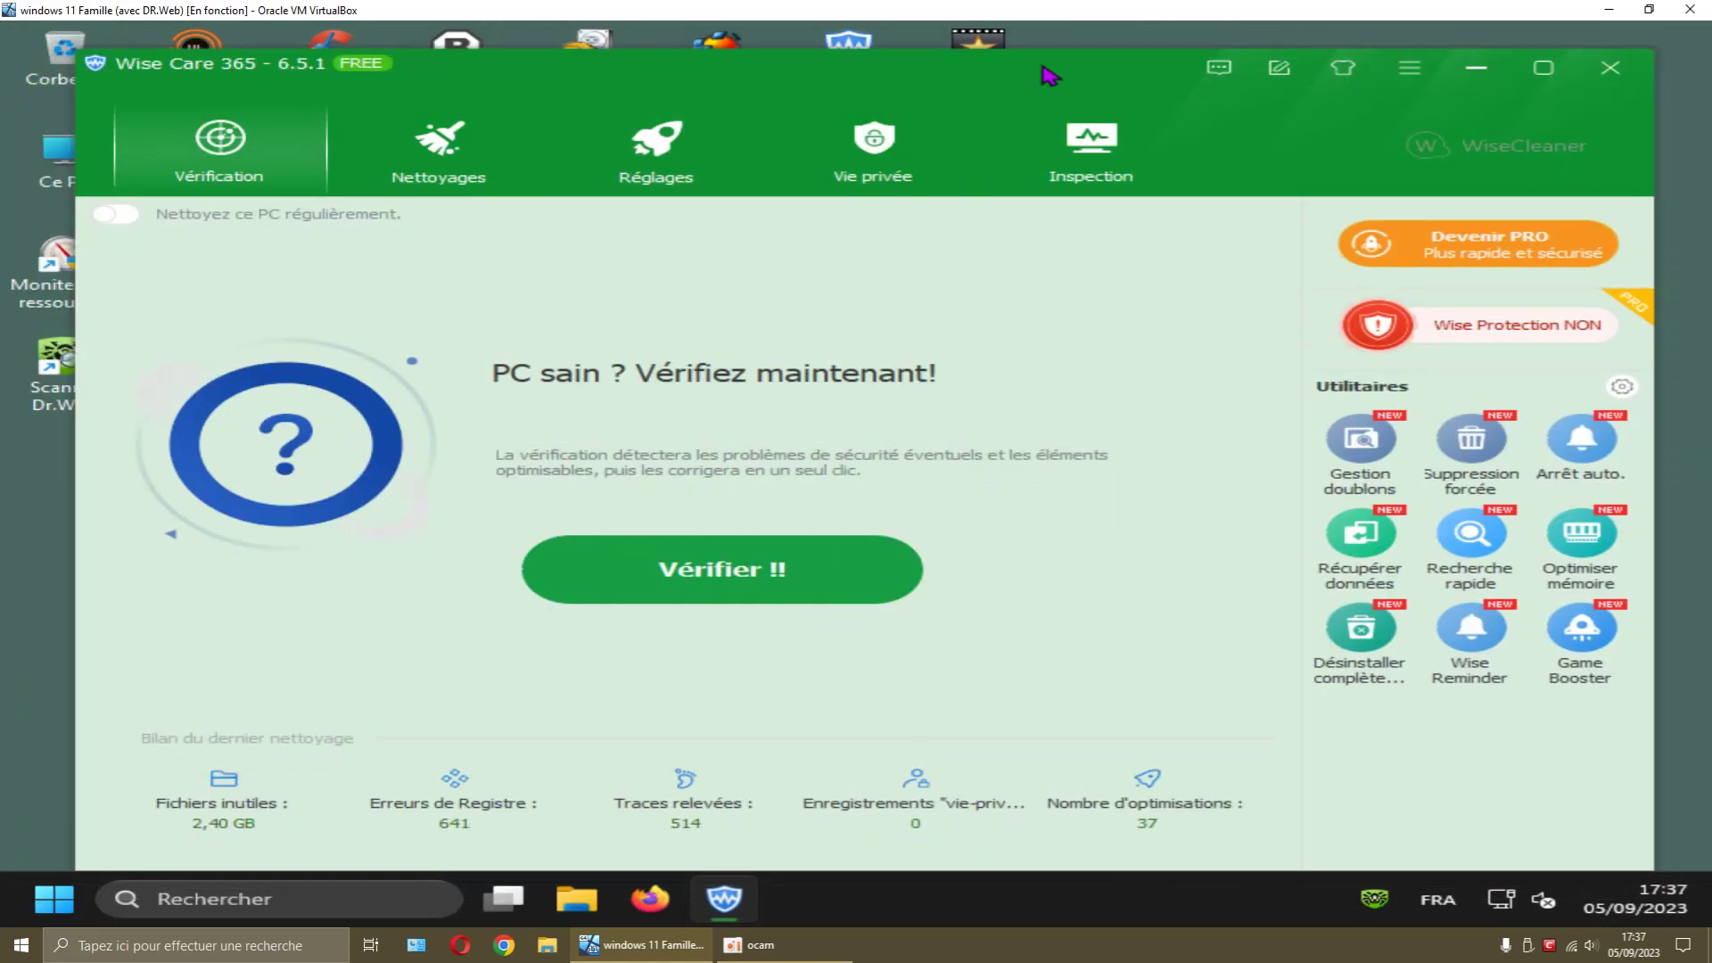
left_click_drag(1055, 74, 1034, 67)
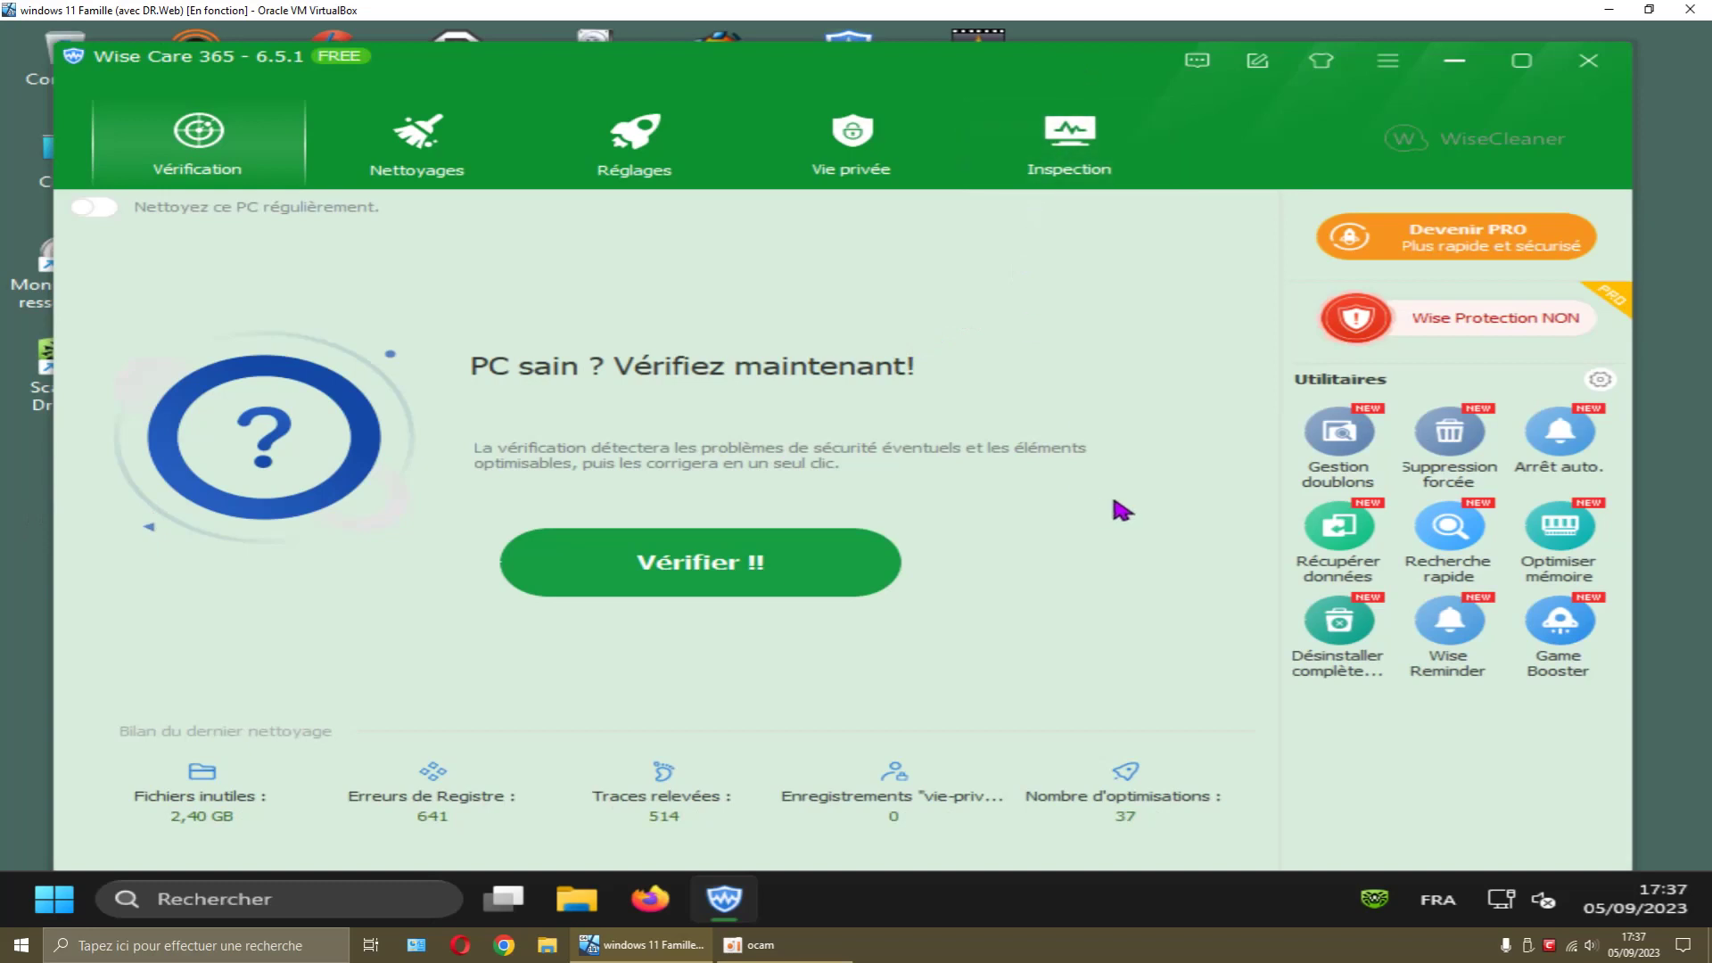
left_click(1590, 63)
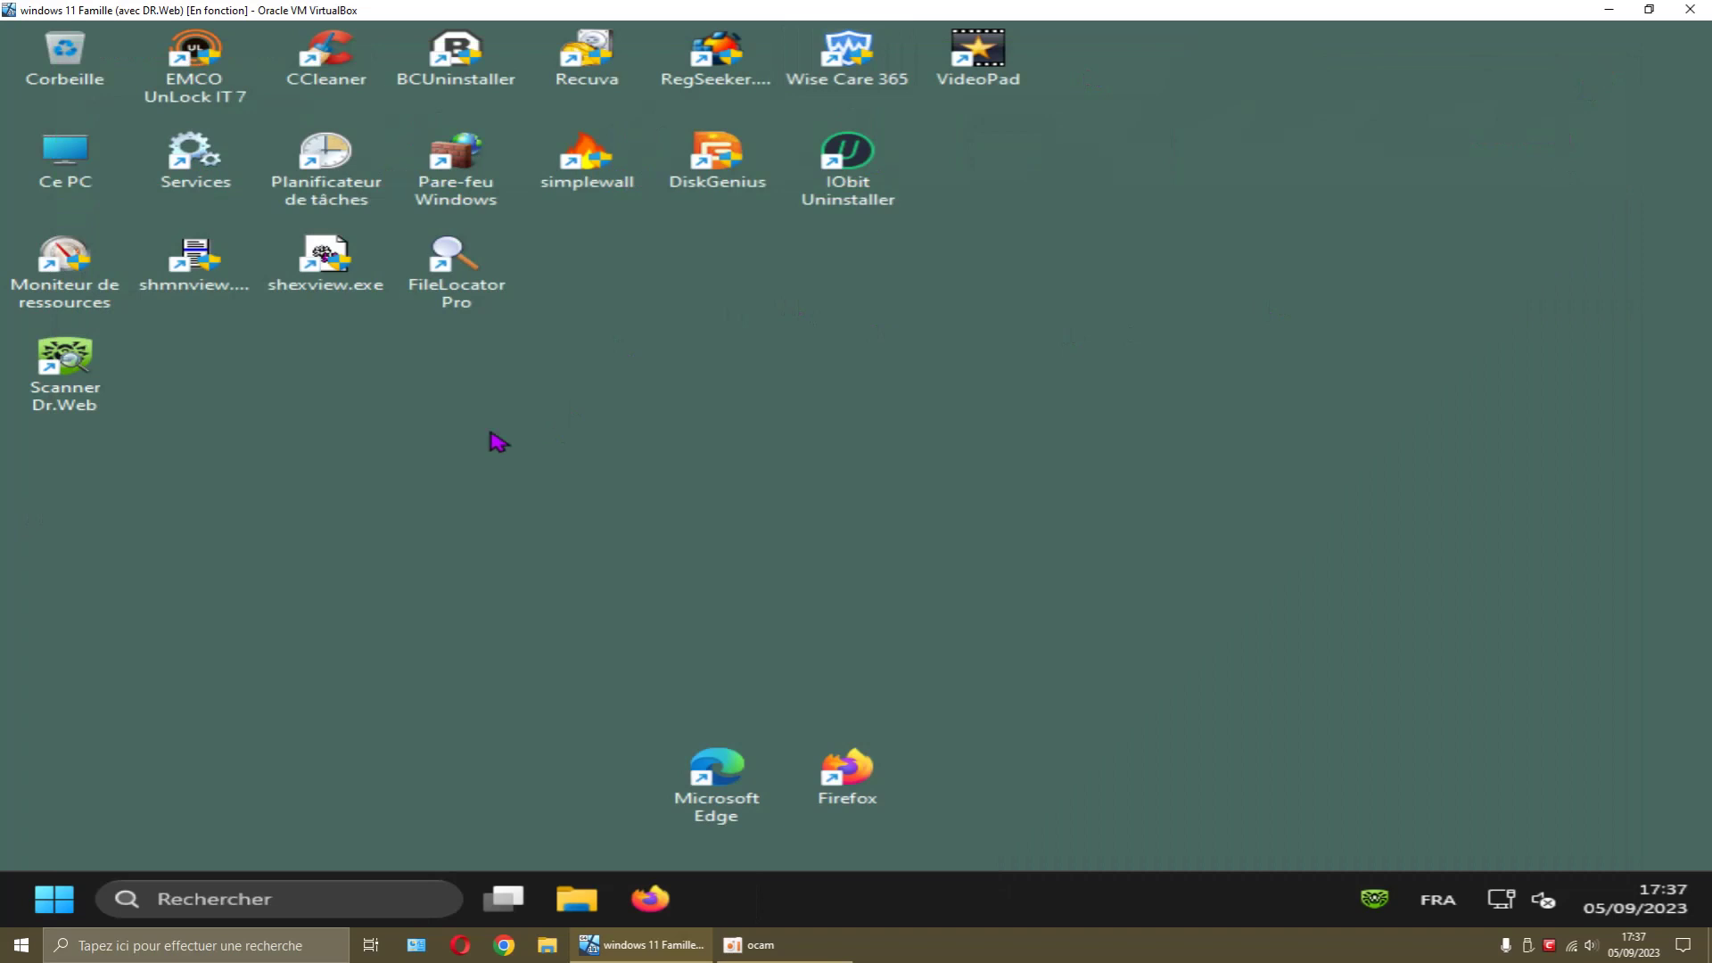
- Open the Dr.Web protection centre and display the Pare-feu settings under Fichiers et réseau
left_click(1375, 903)
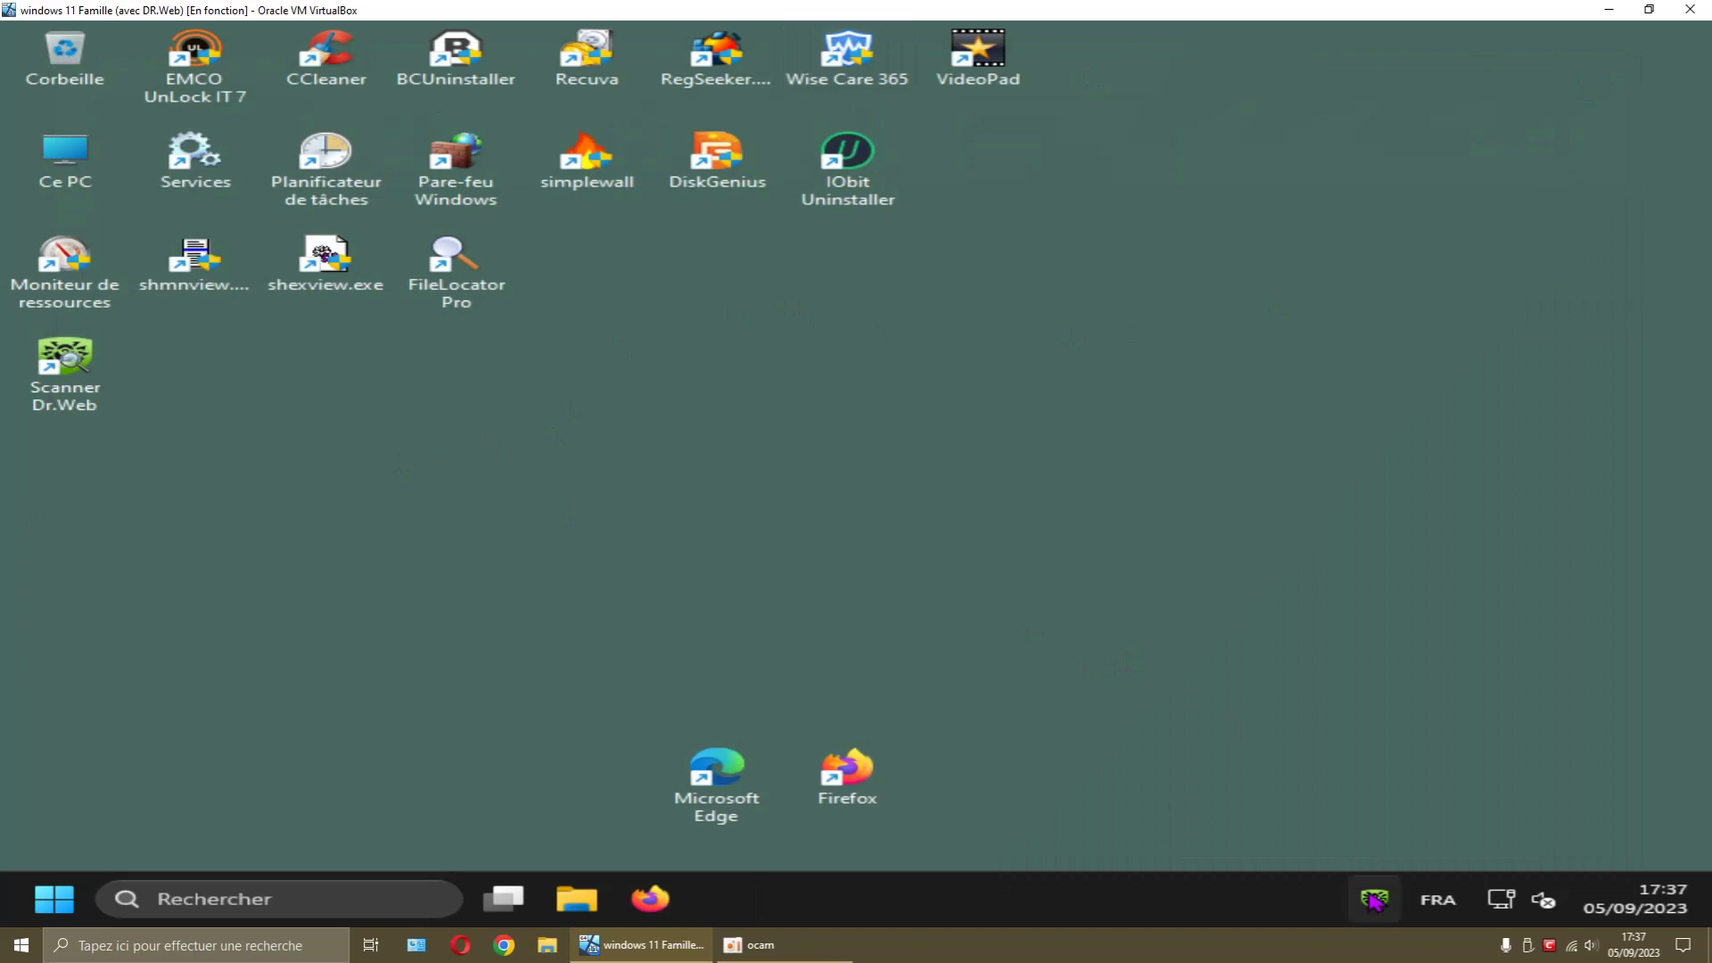
left_click(1375, 902)
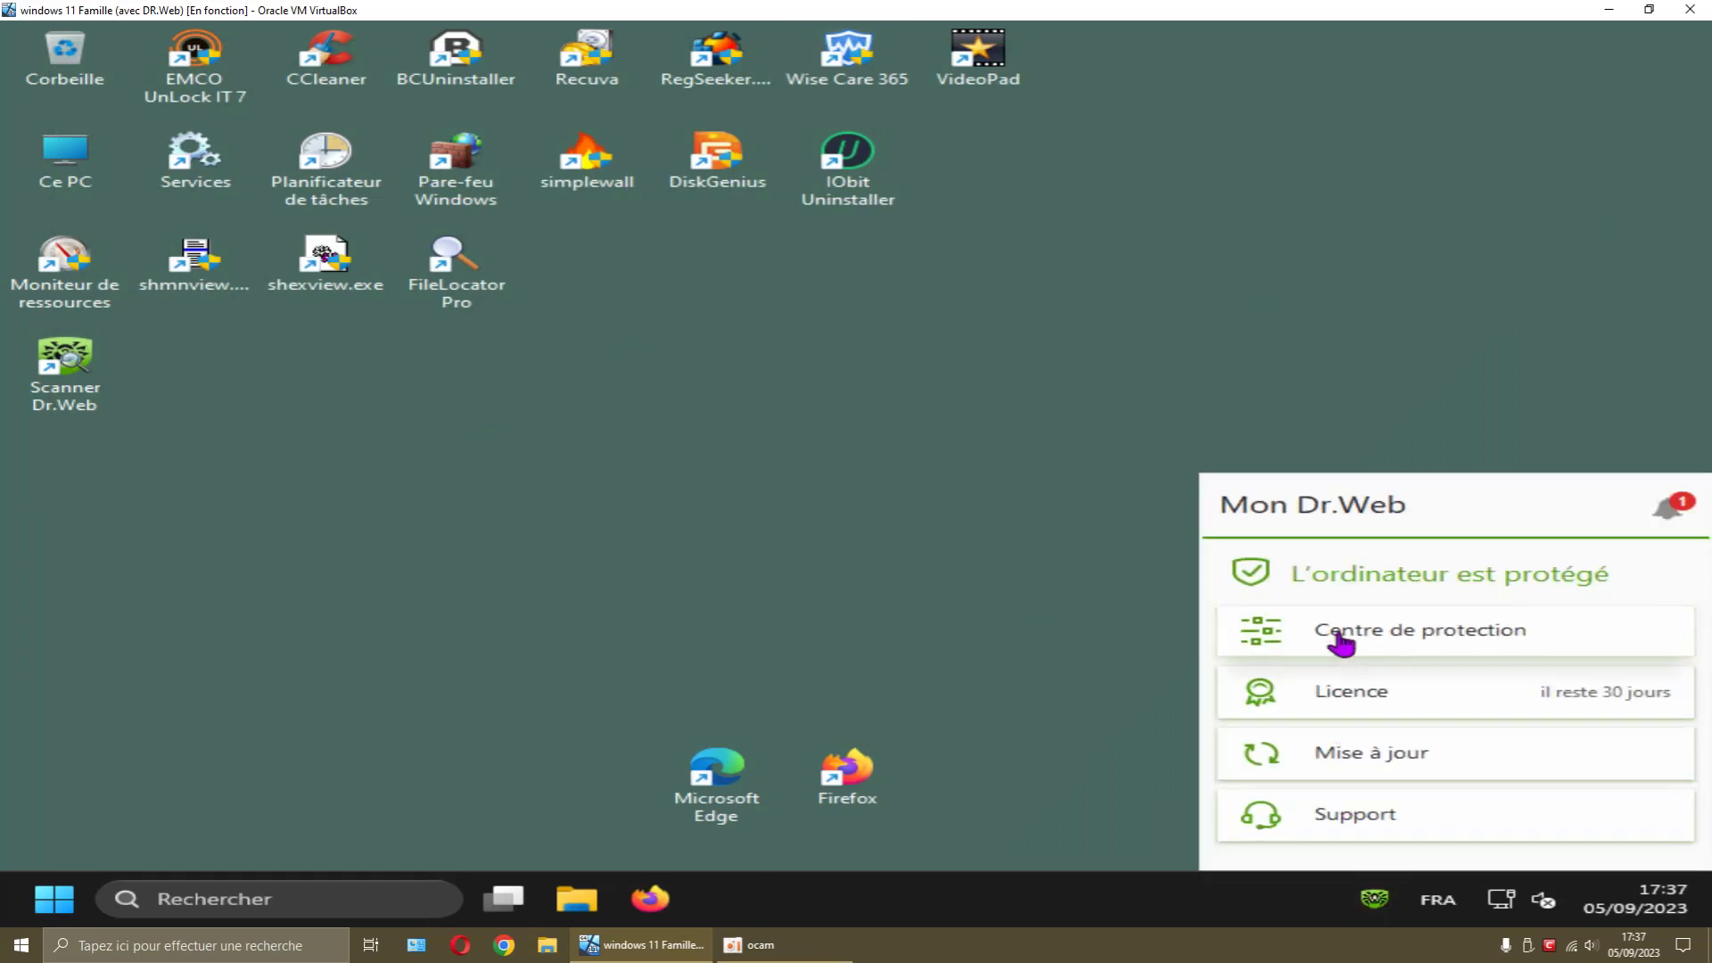
left_click(1341, 641)
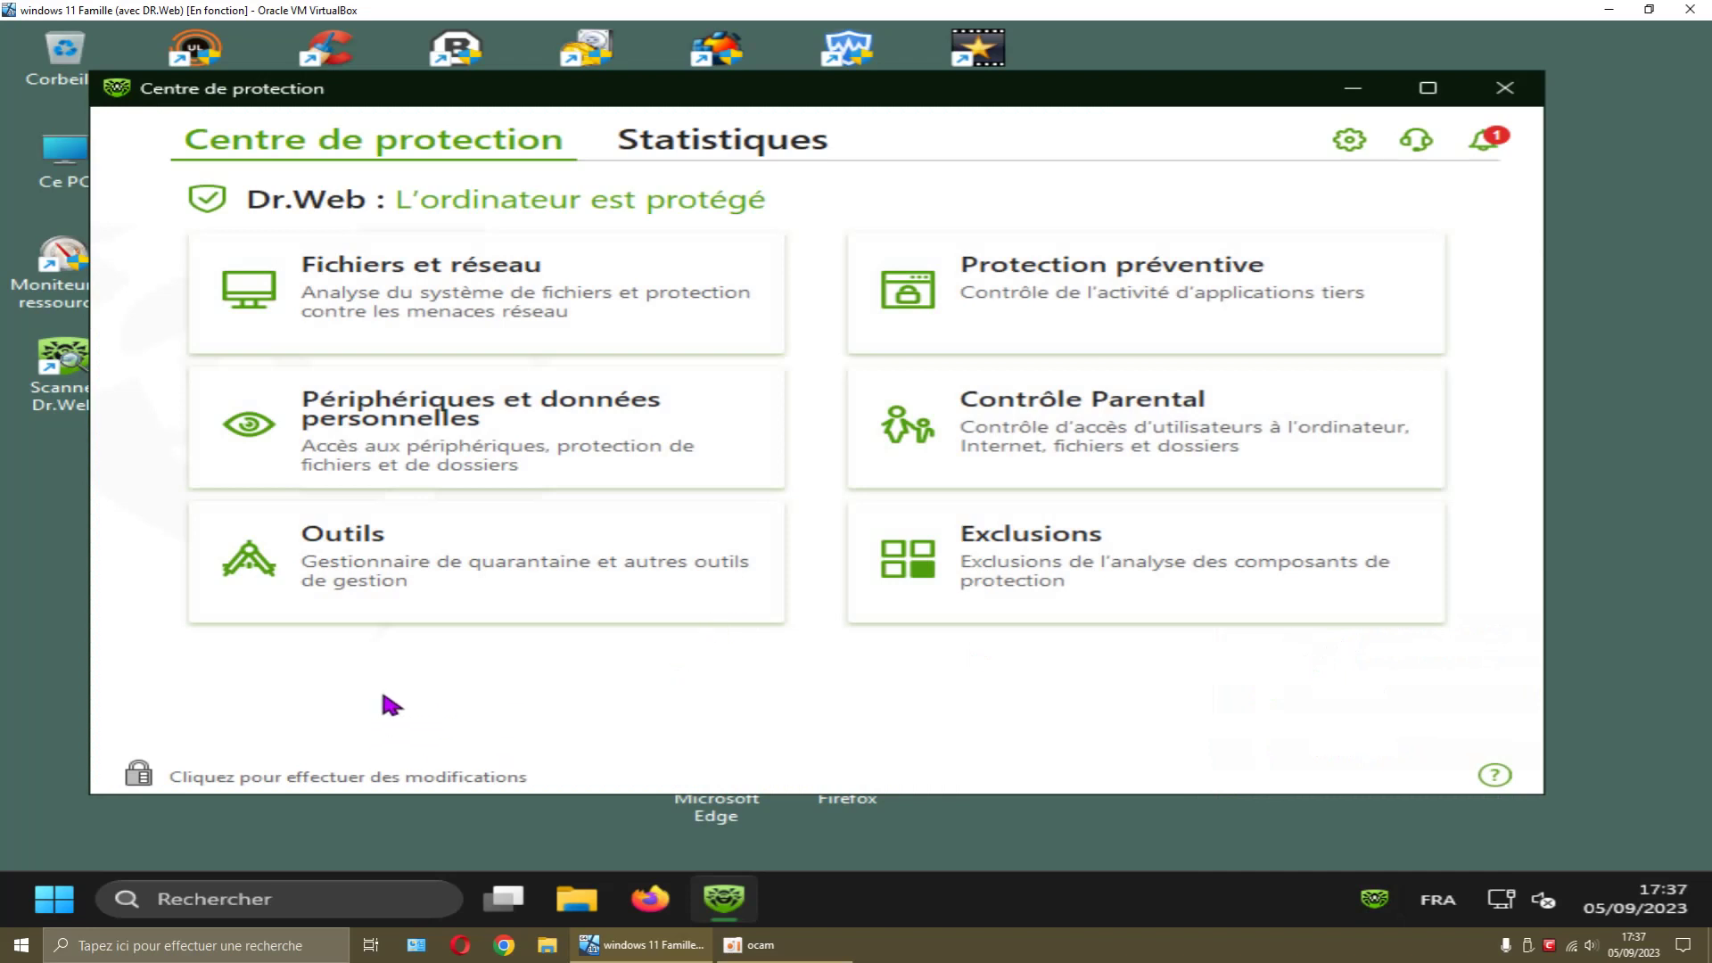
left_click(432, 318)
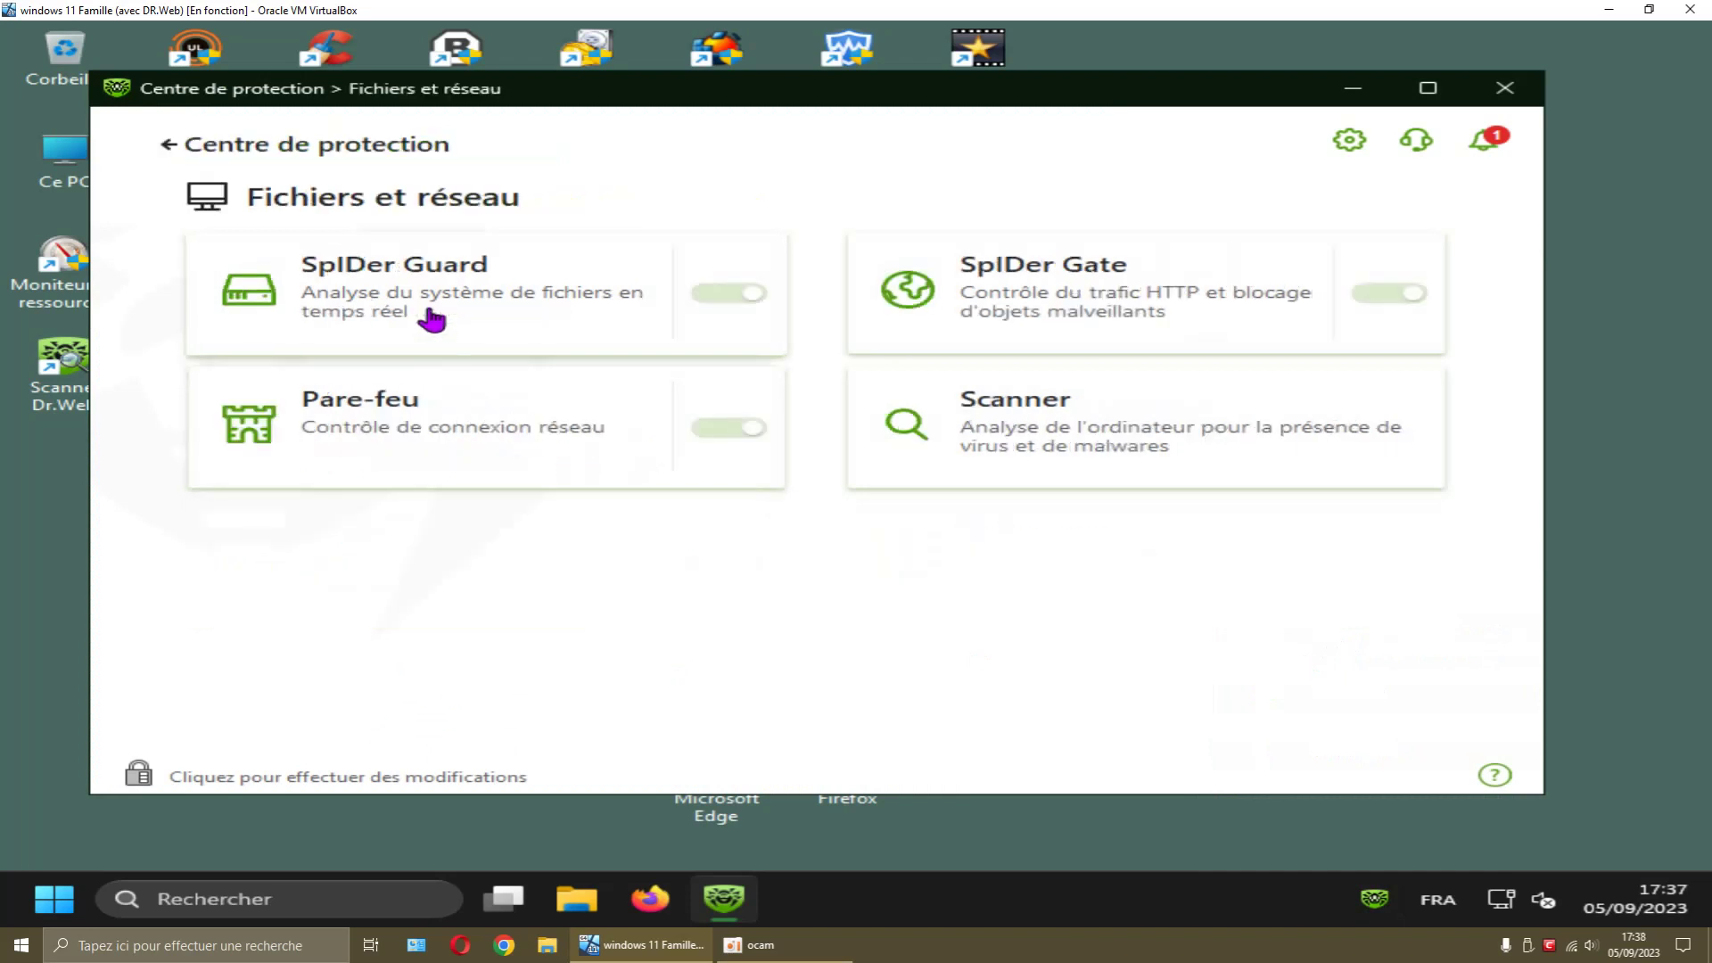
left_click(406, 433)
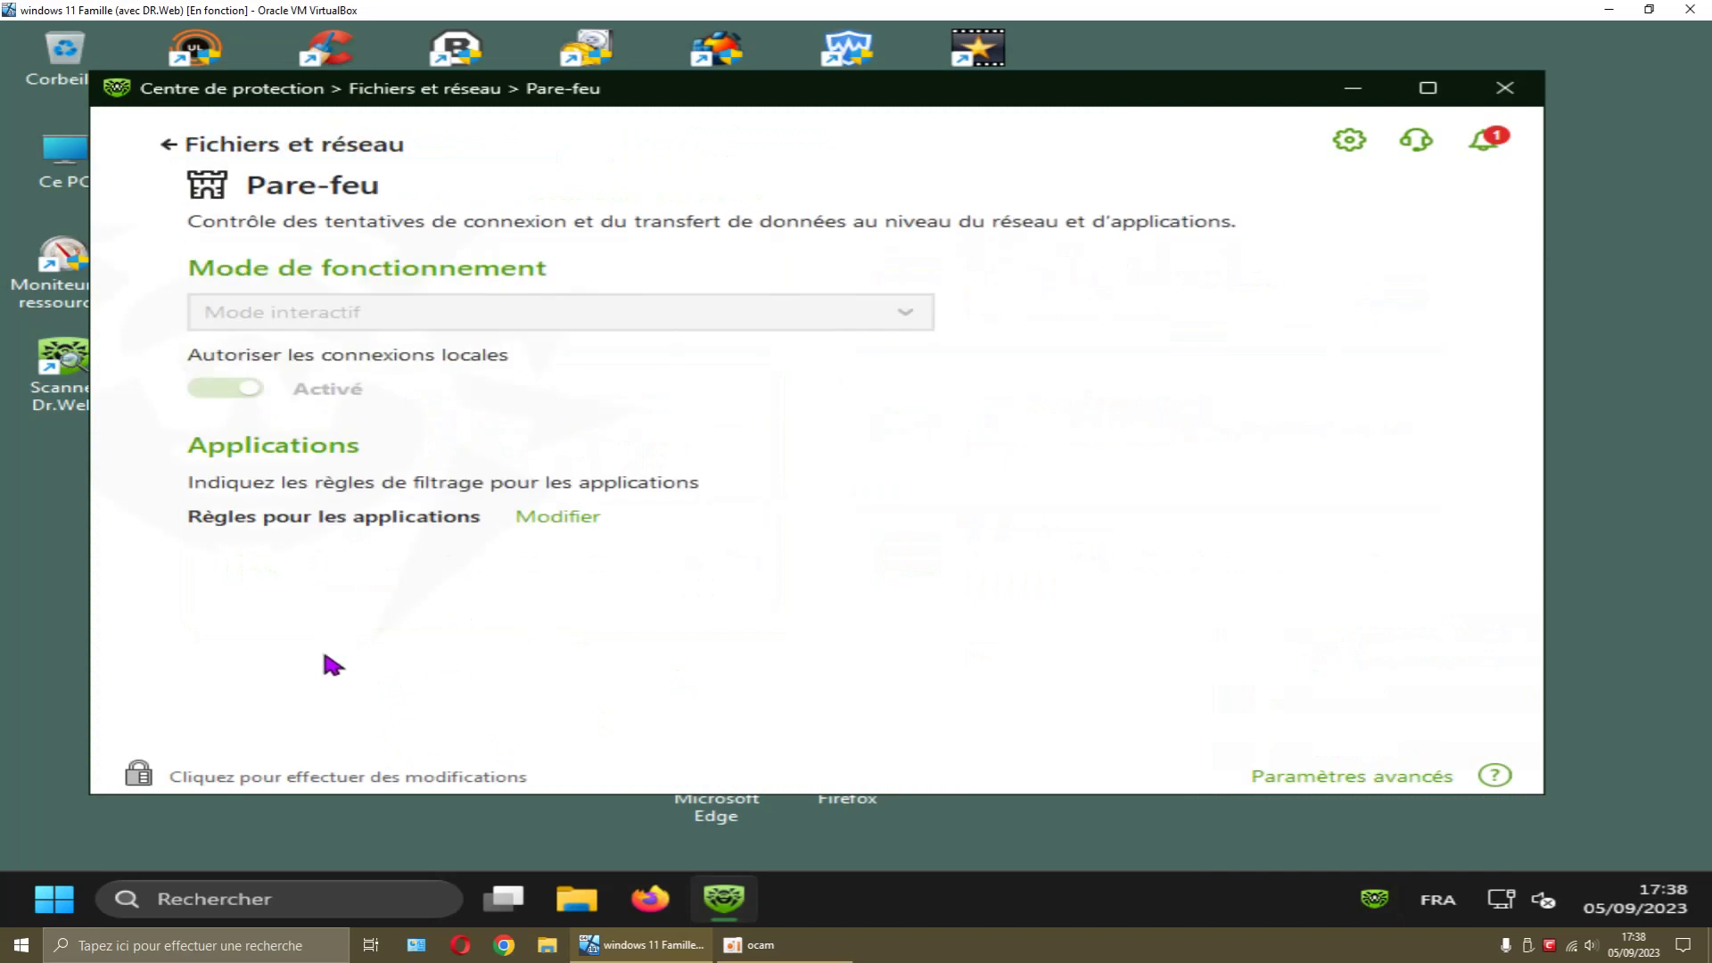
- Unlock the firewall settings for modification with administrator approval and open the application rules list
left_click(242, 781)
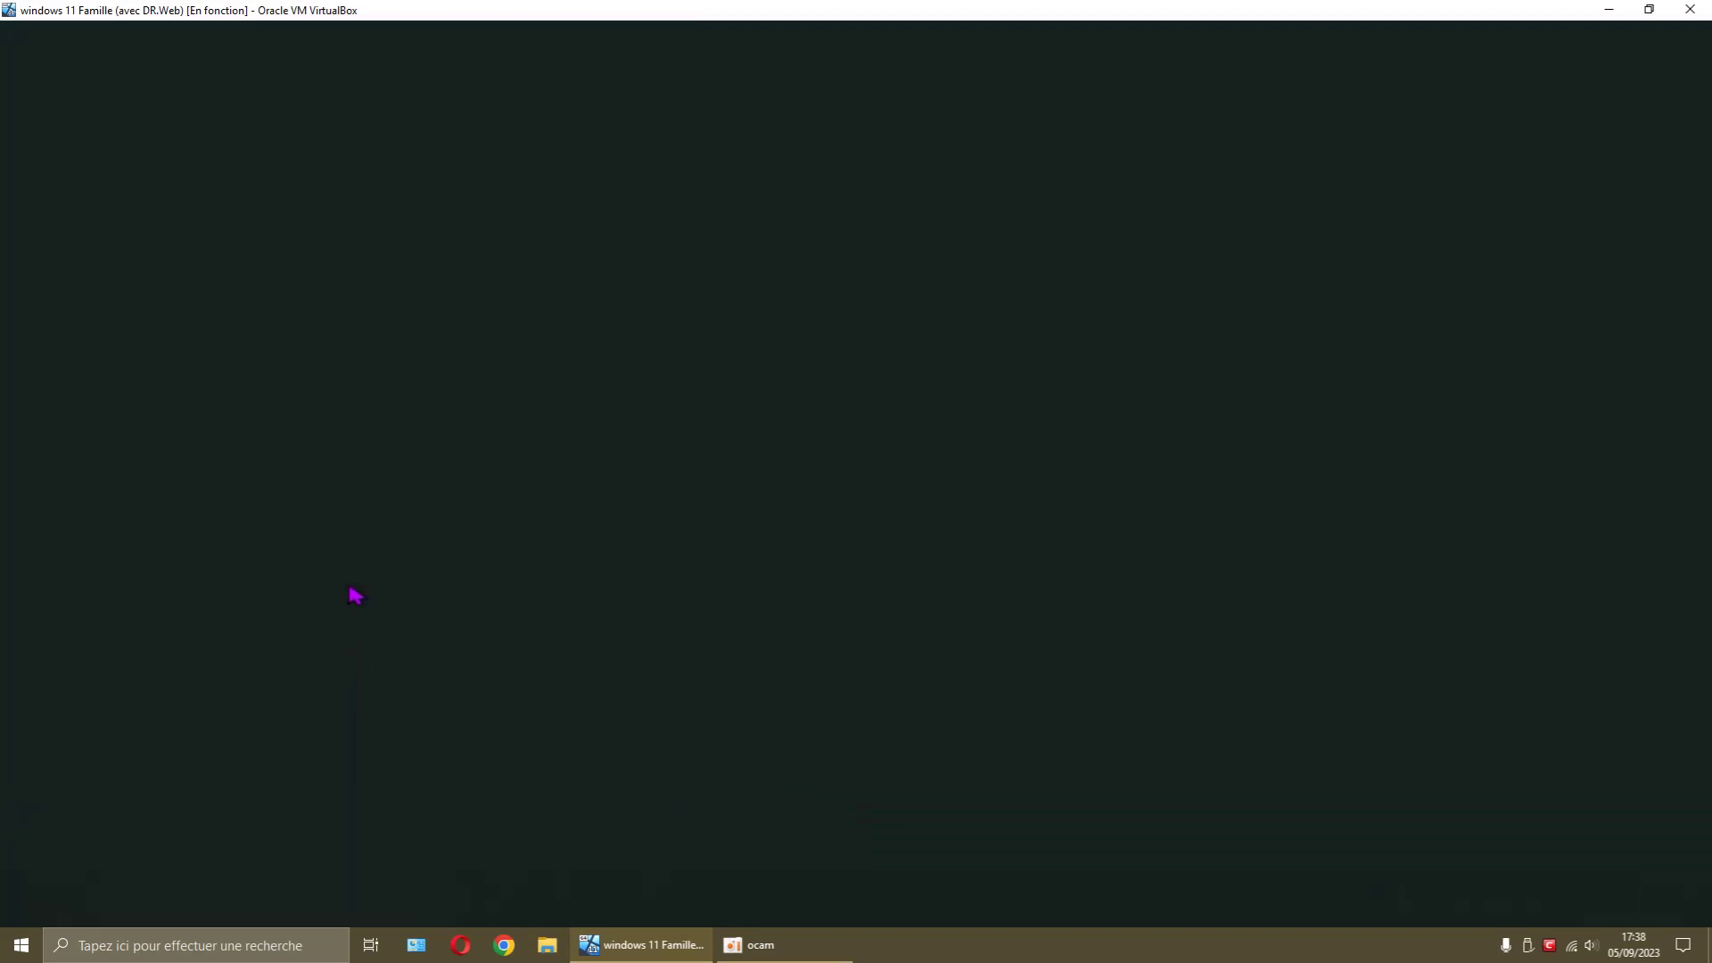
left_click(600, 661)
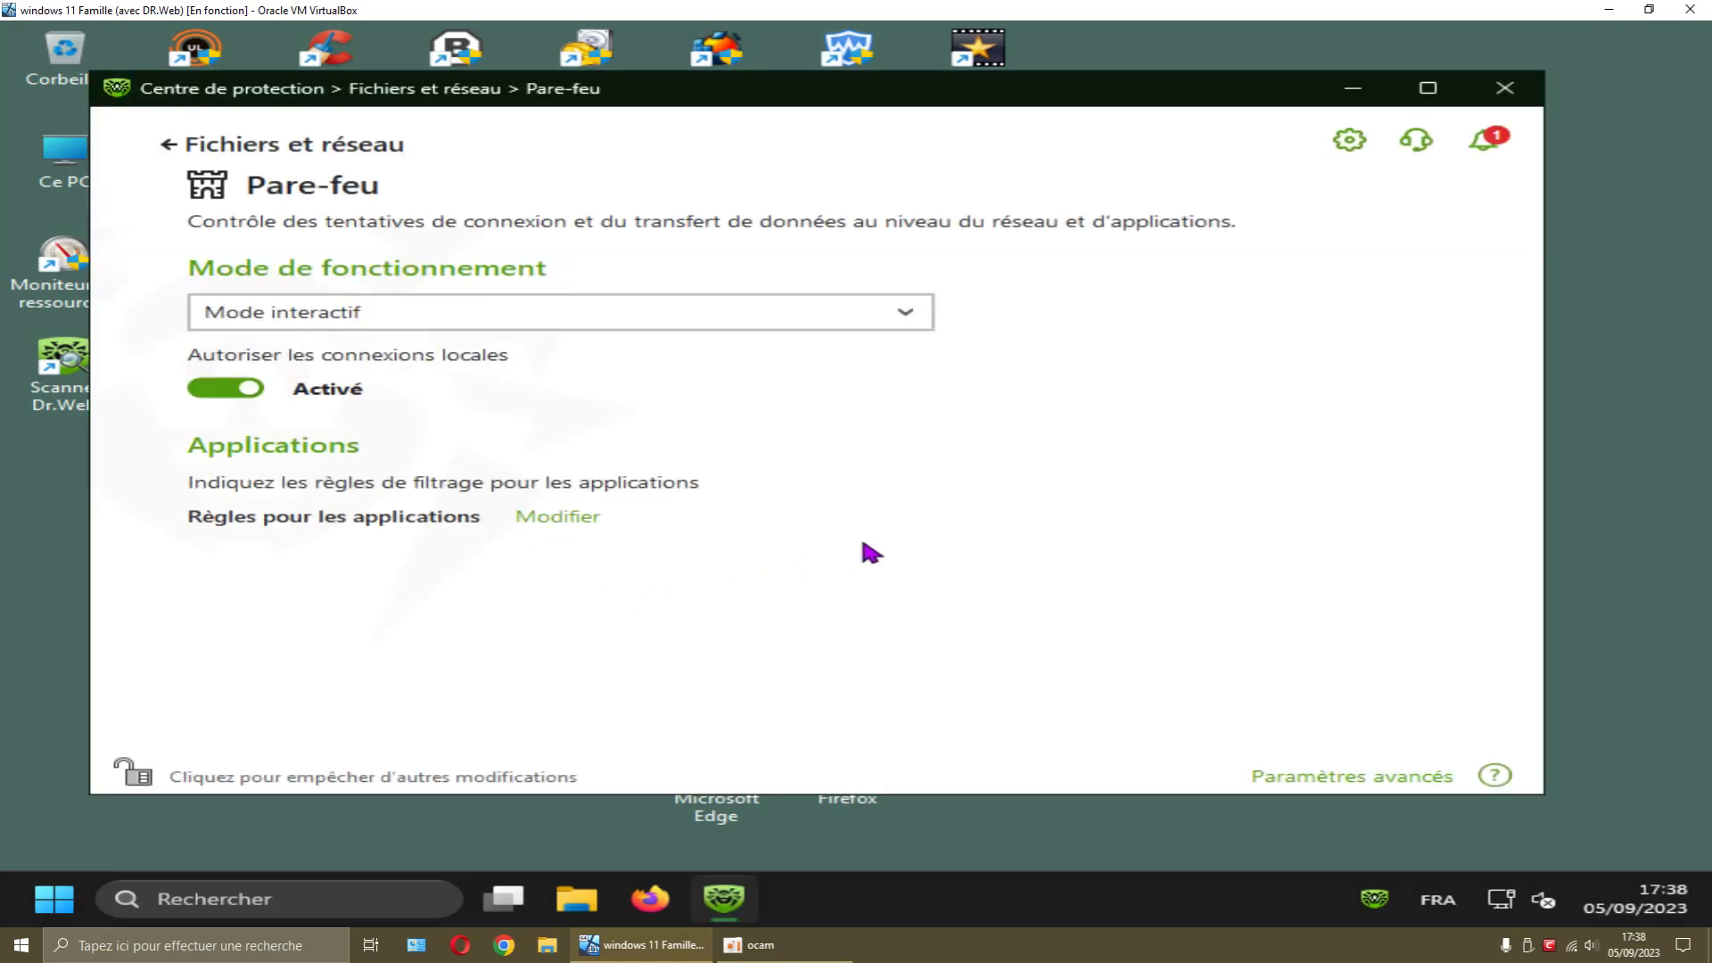
left_click(552, 522)
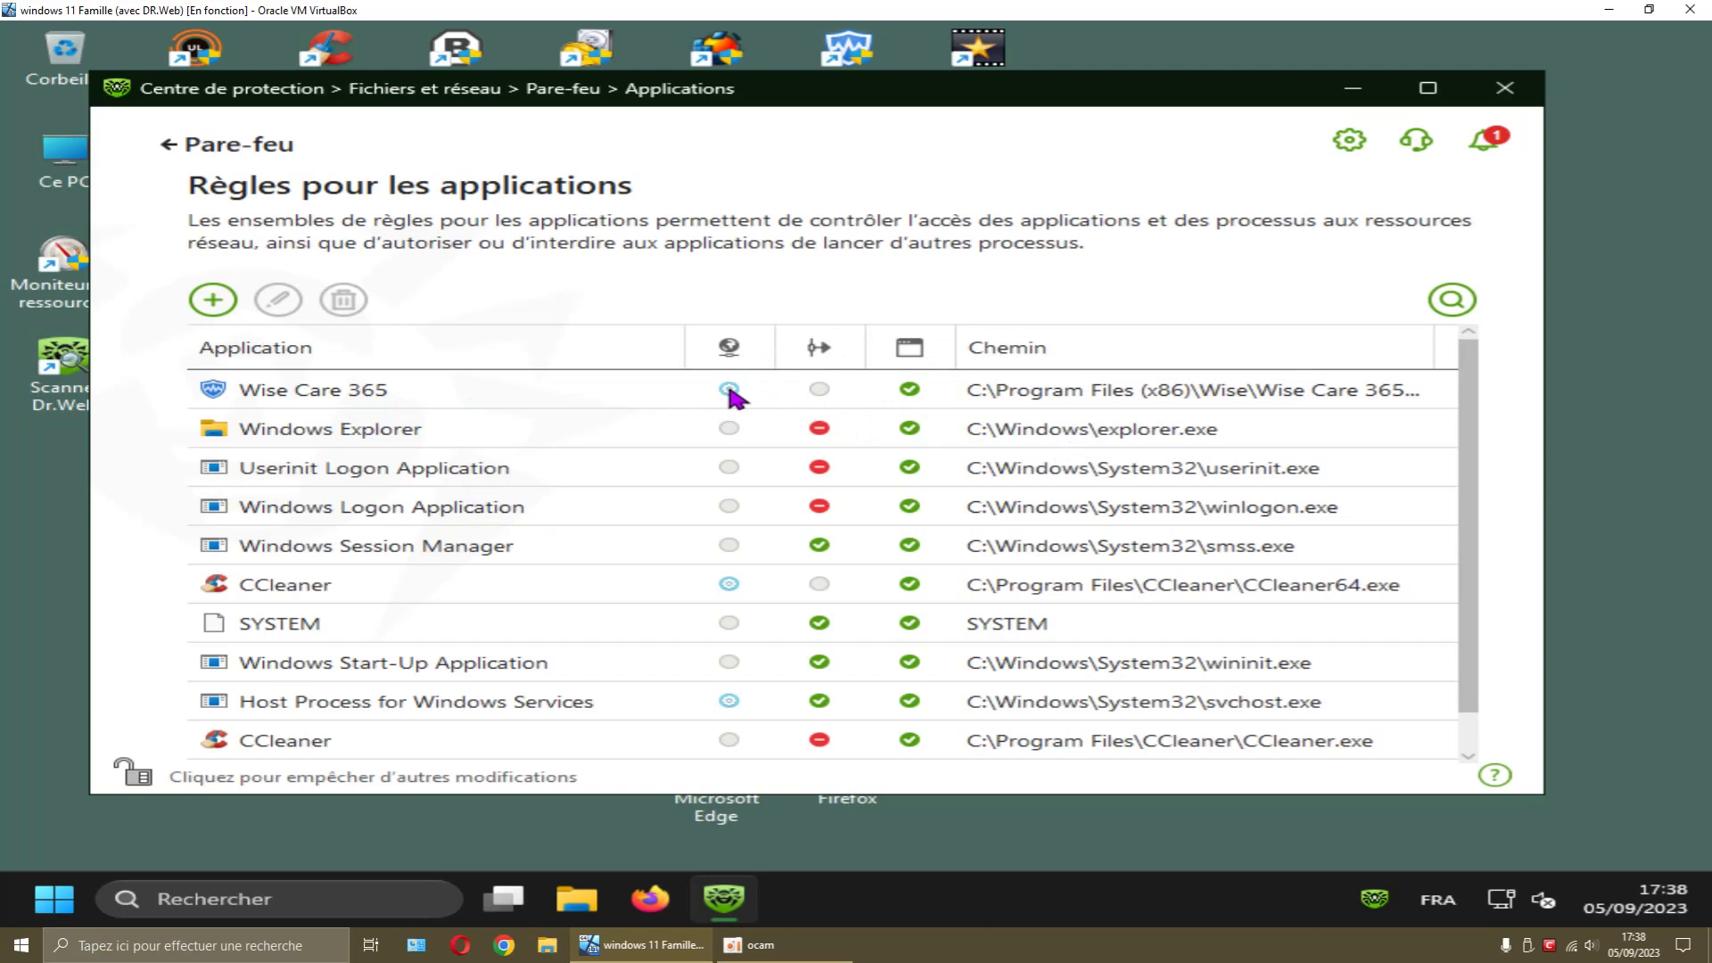
- Edit the Wise Care 365 rule set to Bloquer for launching network applications and Bloquer tout for network resources, and save it
left_click(911, 393)
right_click(540, 397)
left_click(551, 409)
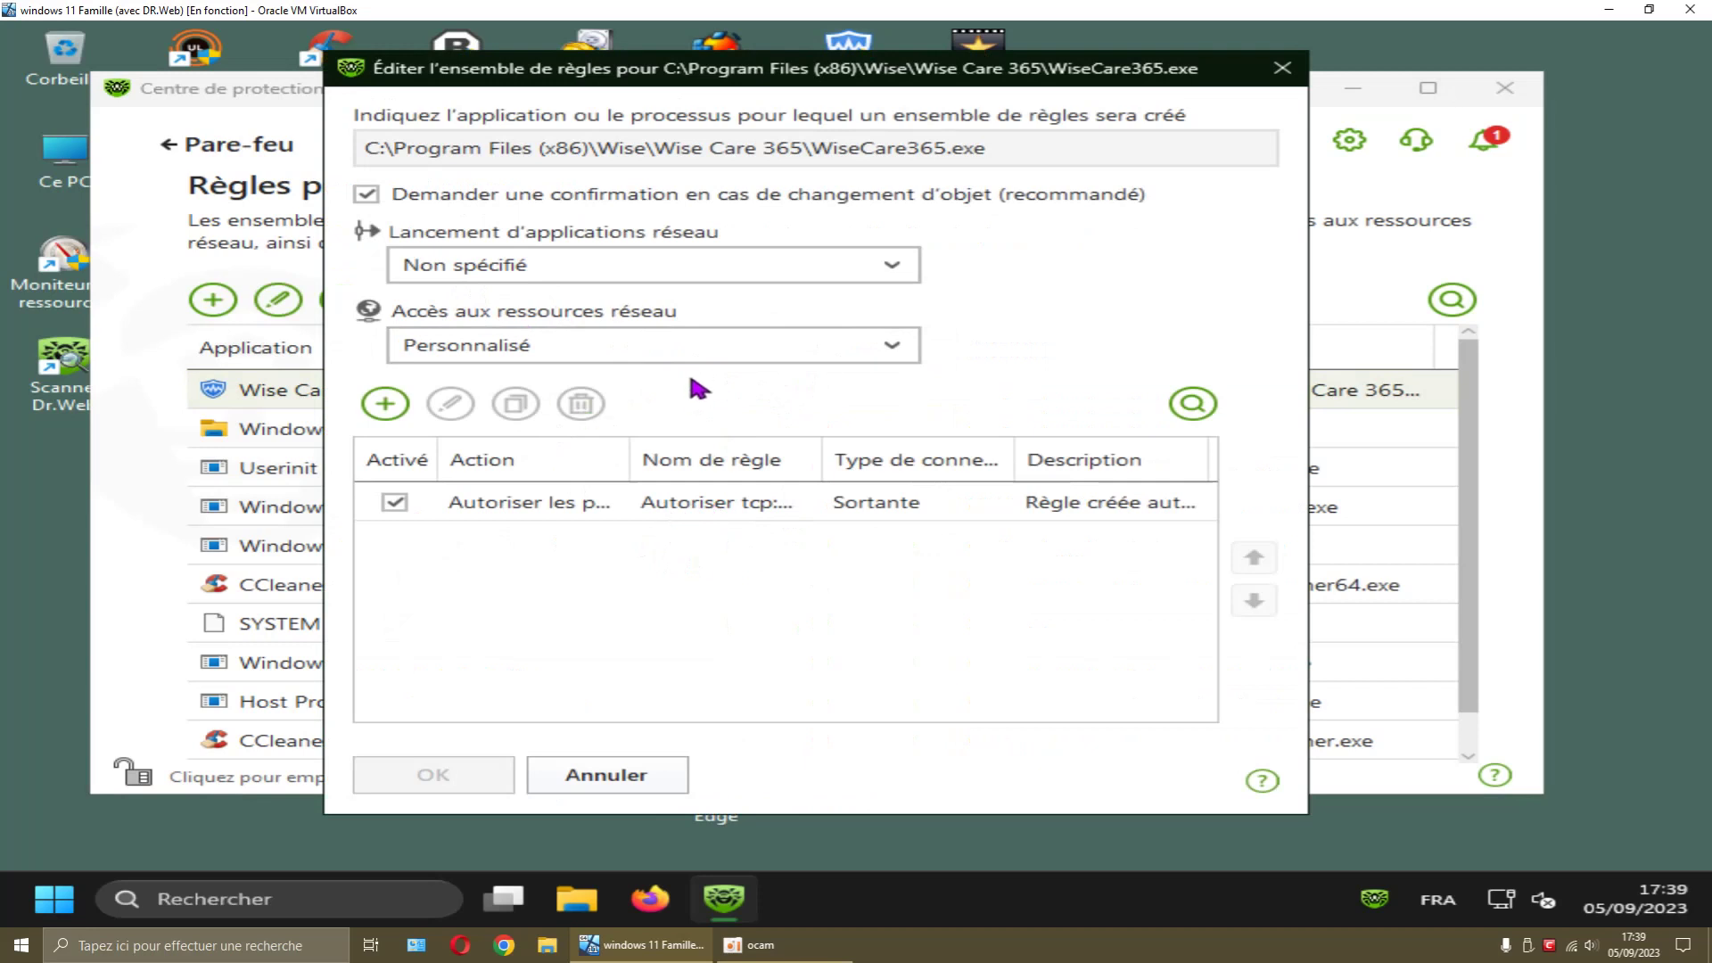
left_click(546, 267)
left_click(477, 334)
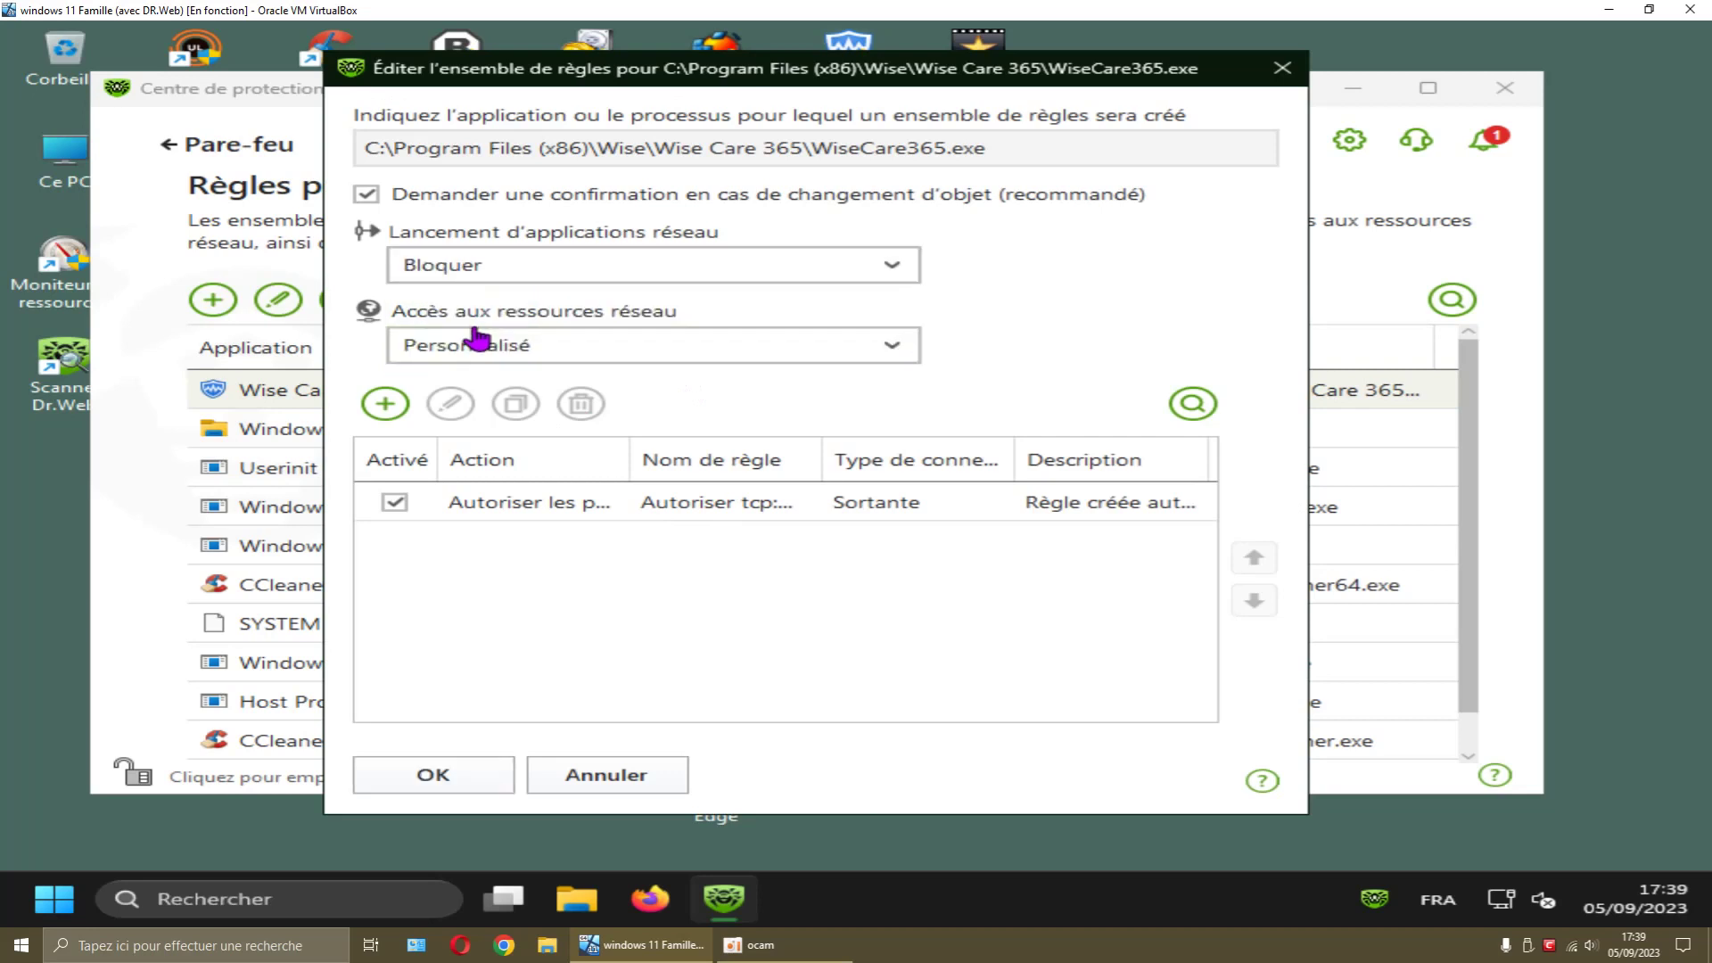
left_click(589, 348)
left_click(508, 415)
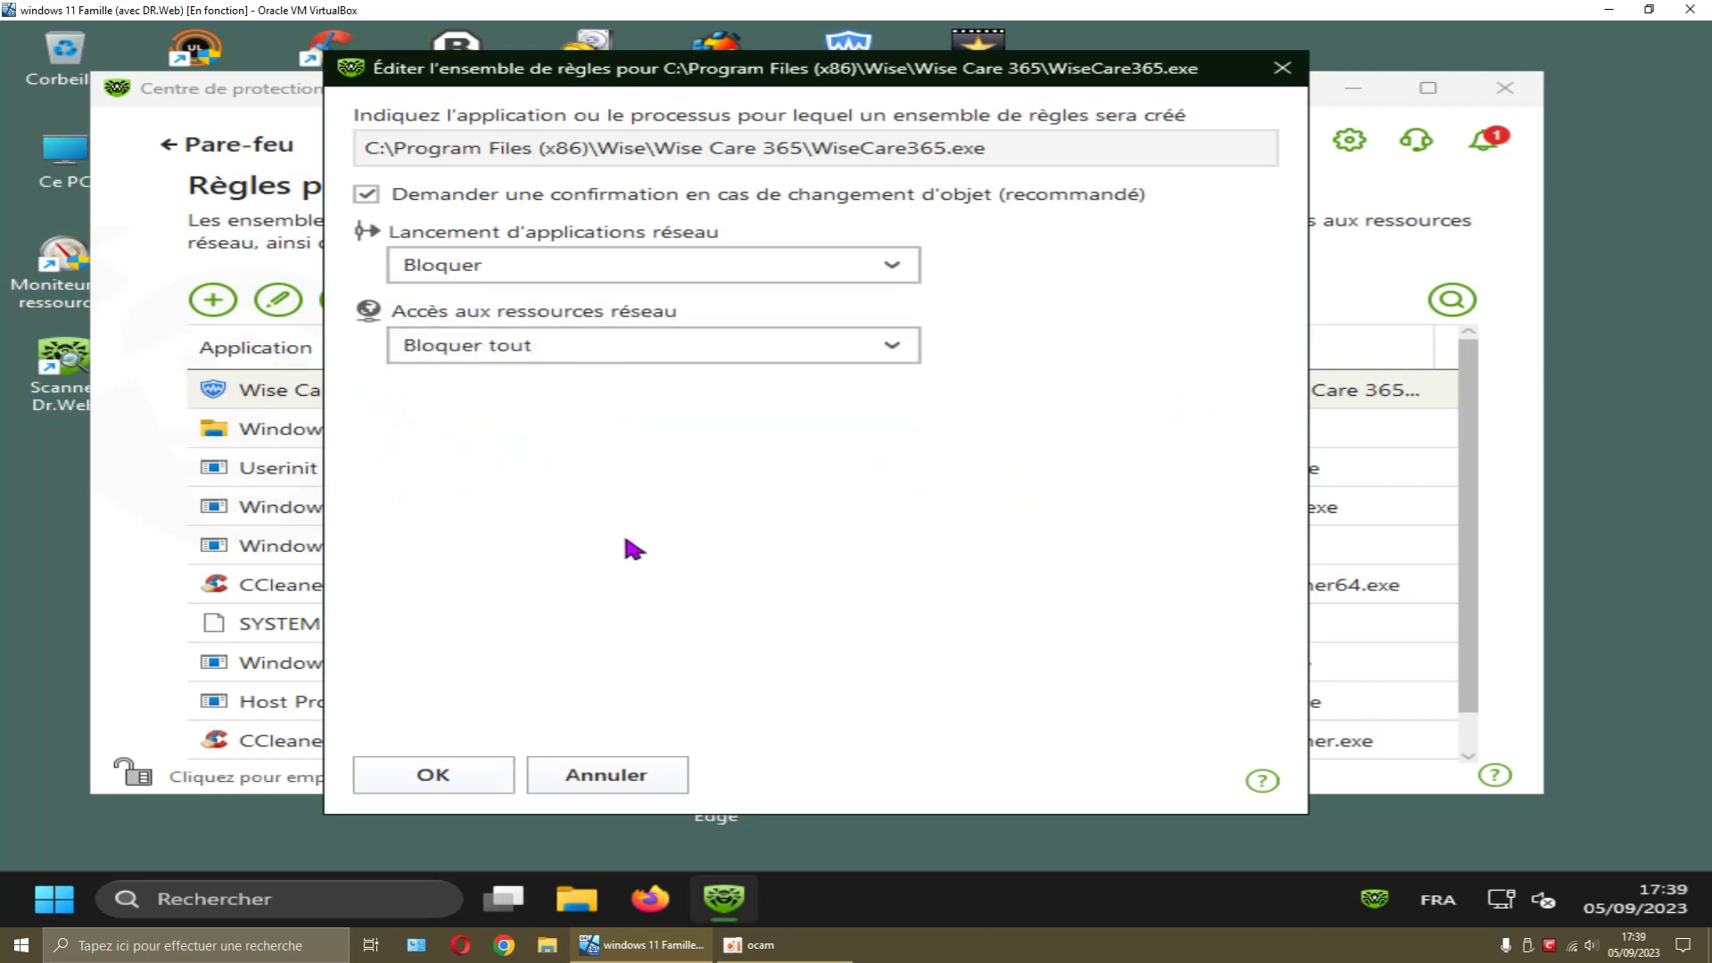
left_click(461, 772)
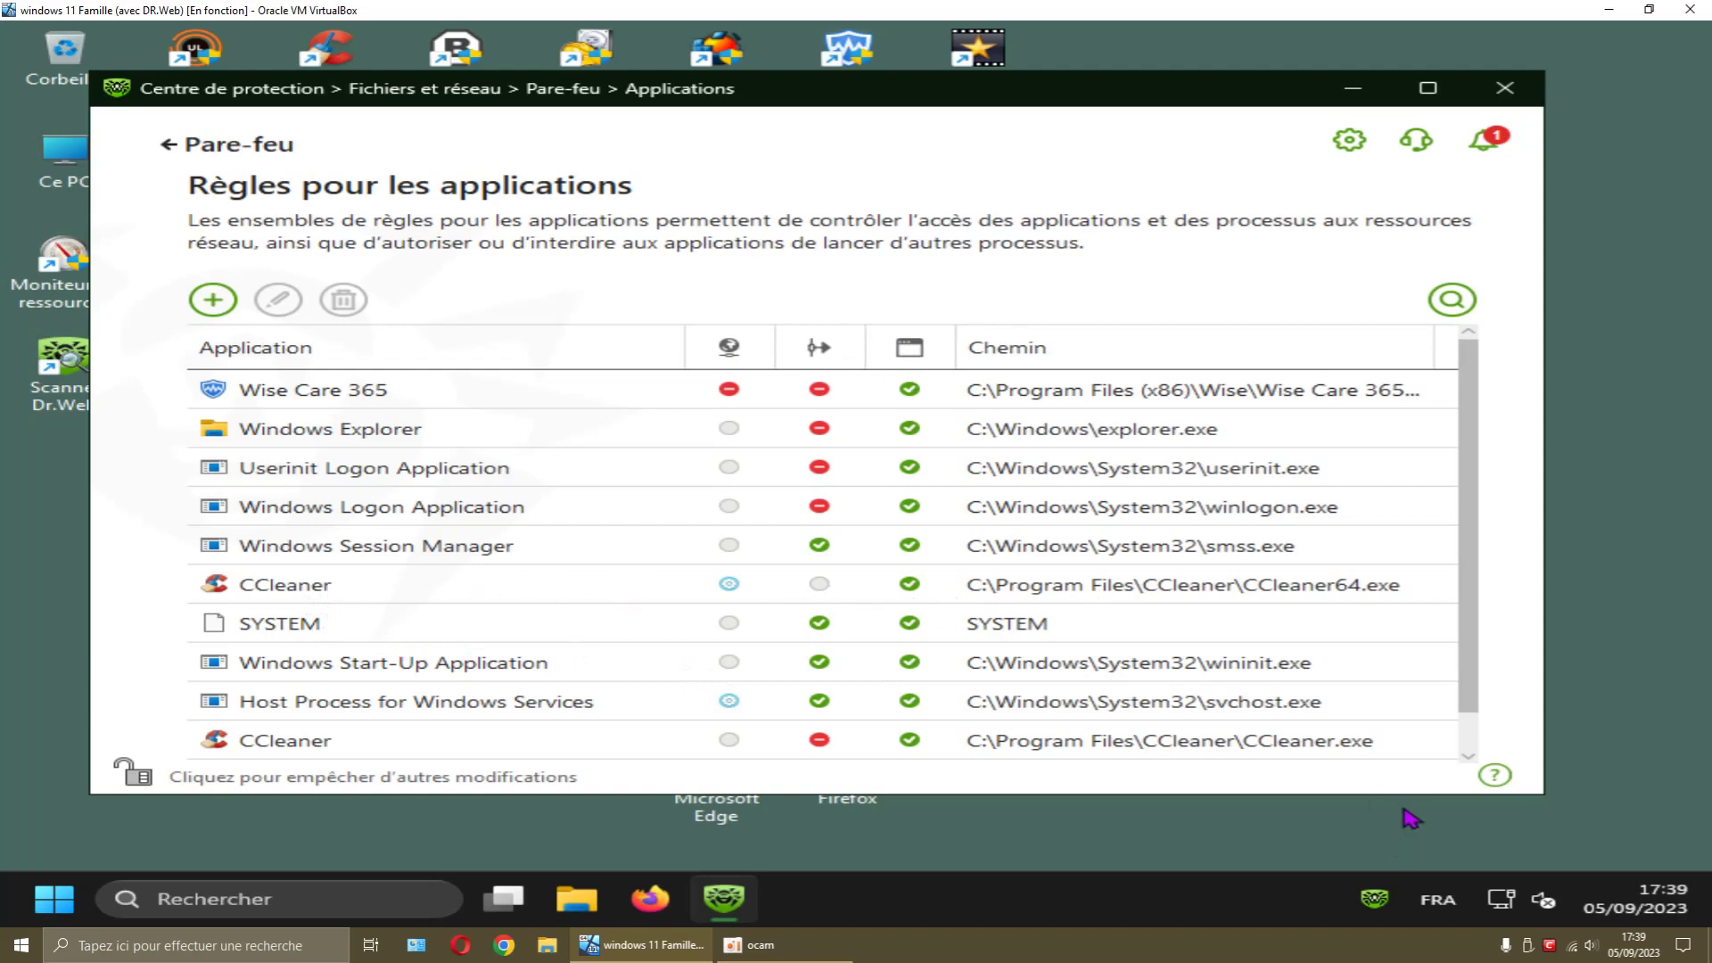
- Enlarge the rules window and set the CCleaner.exe rule set's network resource access to Bloquer tout, saving it
left_click_drag(1402, 799, 1403, 862)
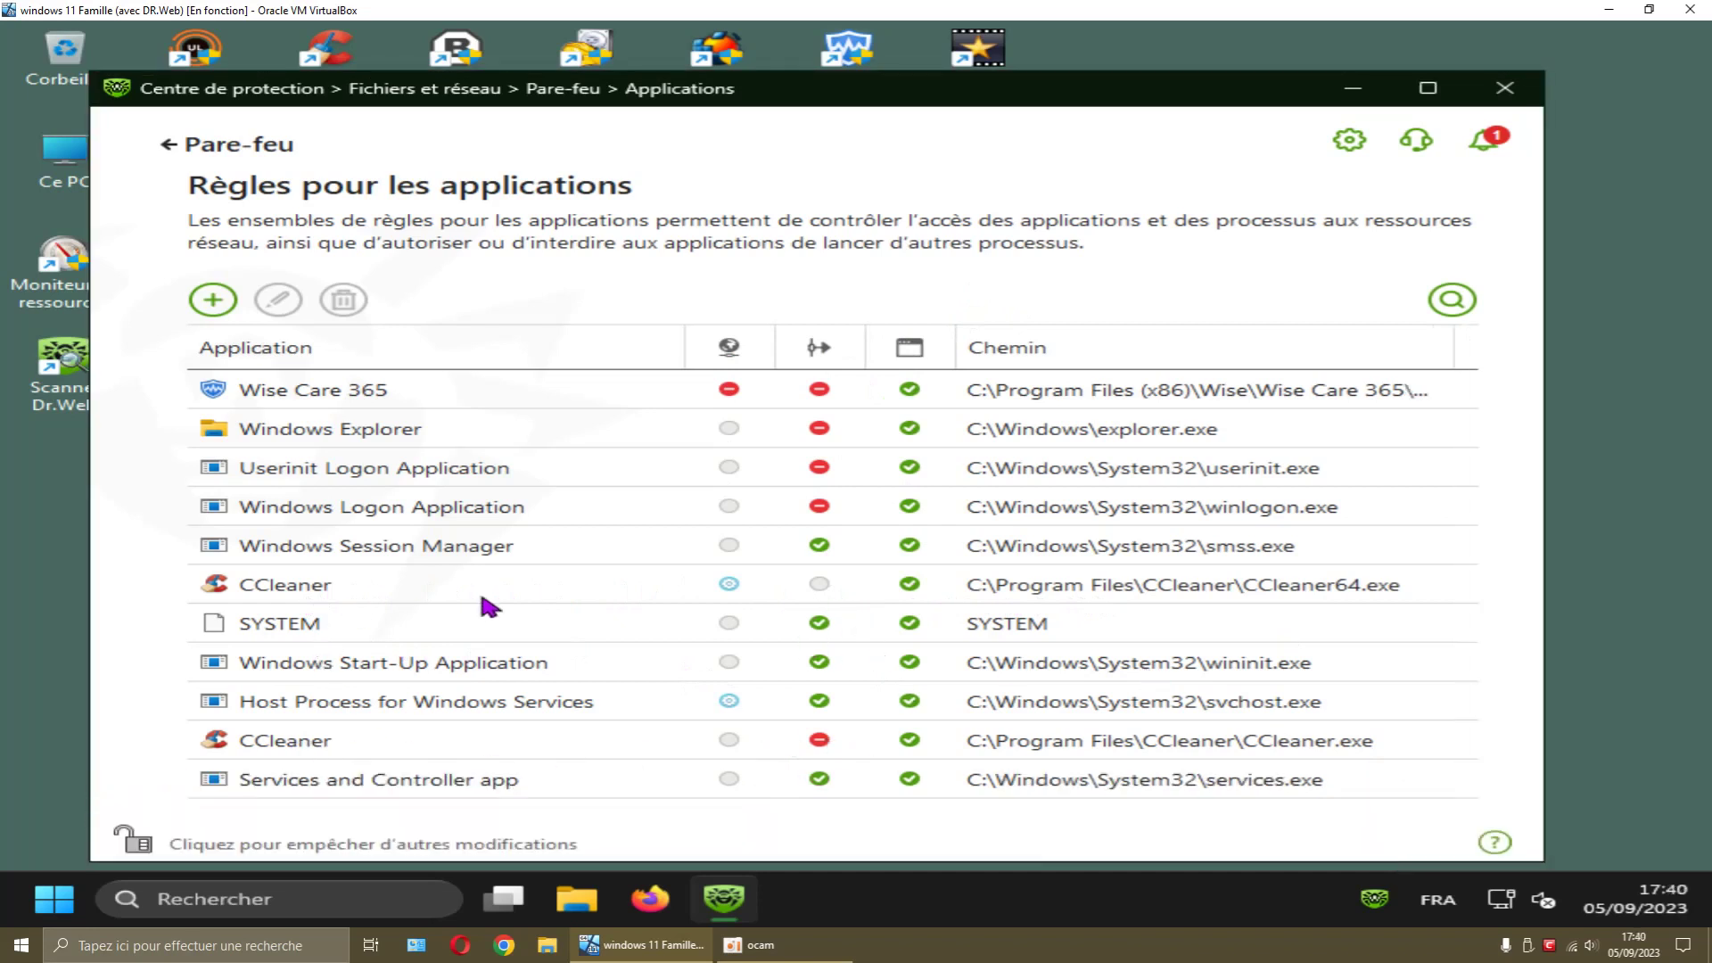
left_click(374, 746)
double_click(374, 745)
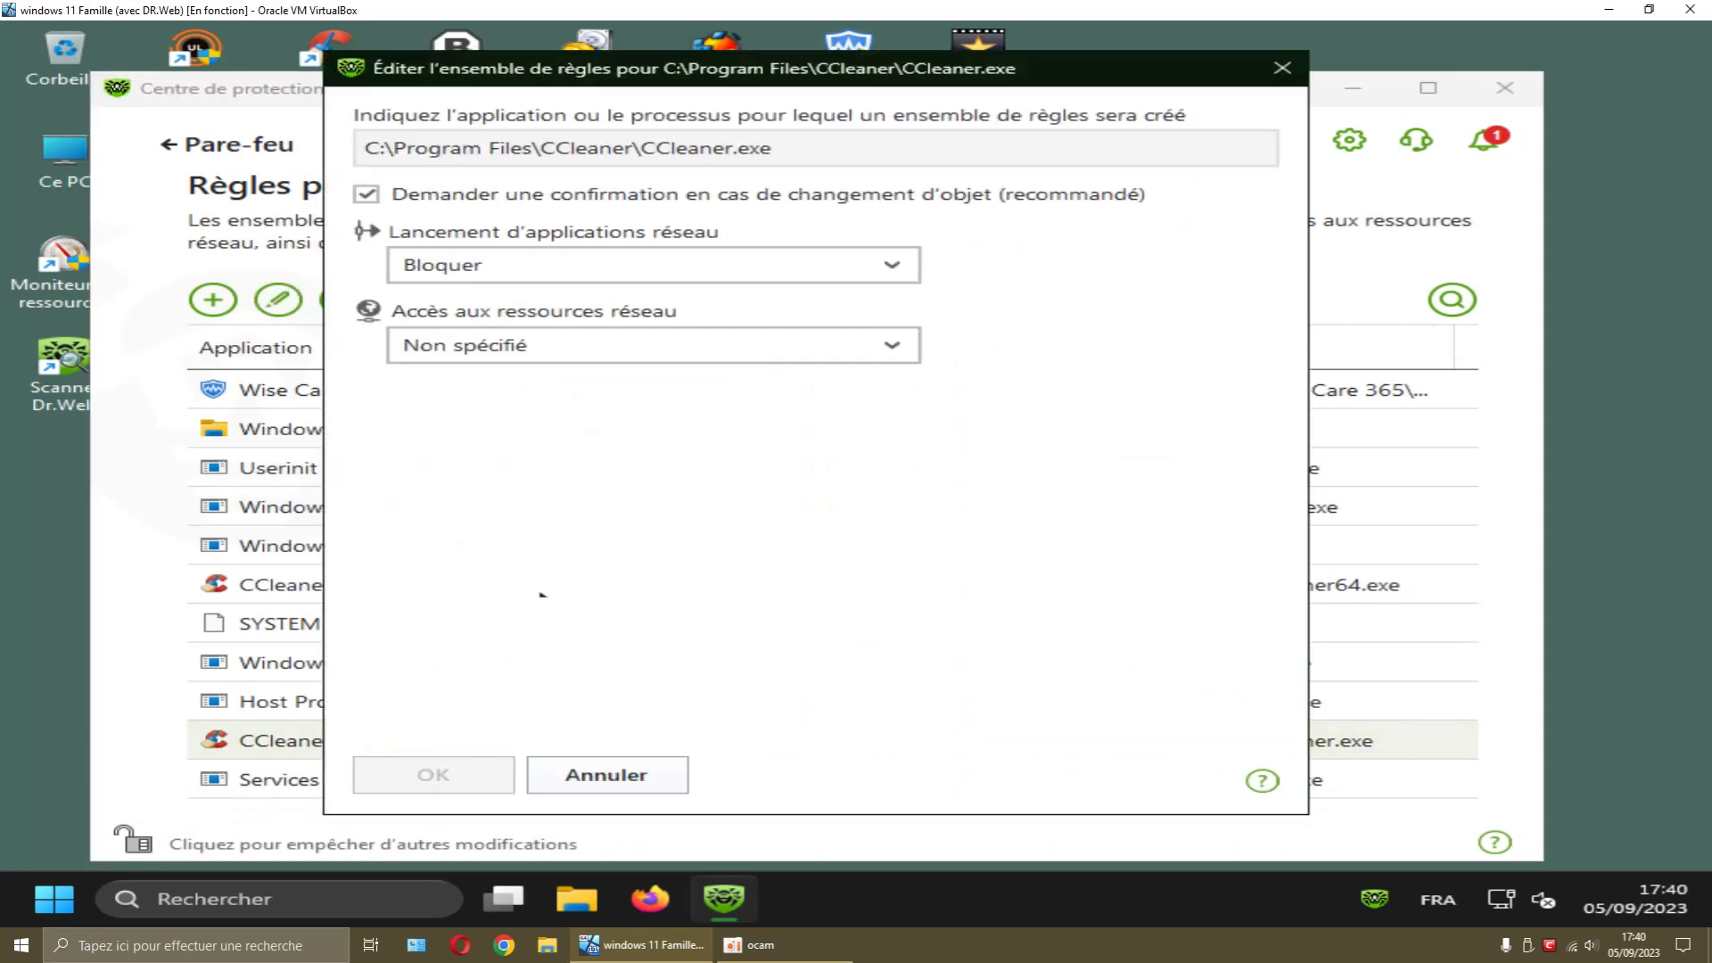
left_click(577, 346)
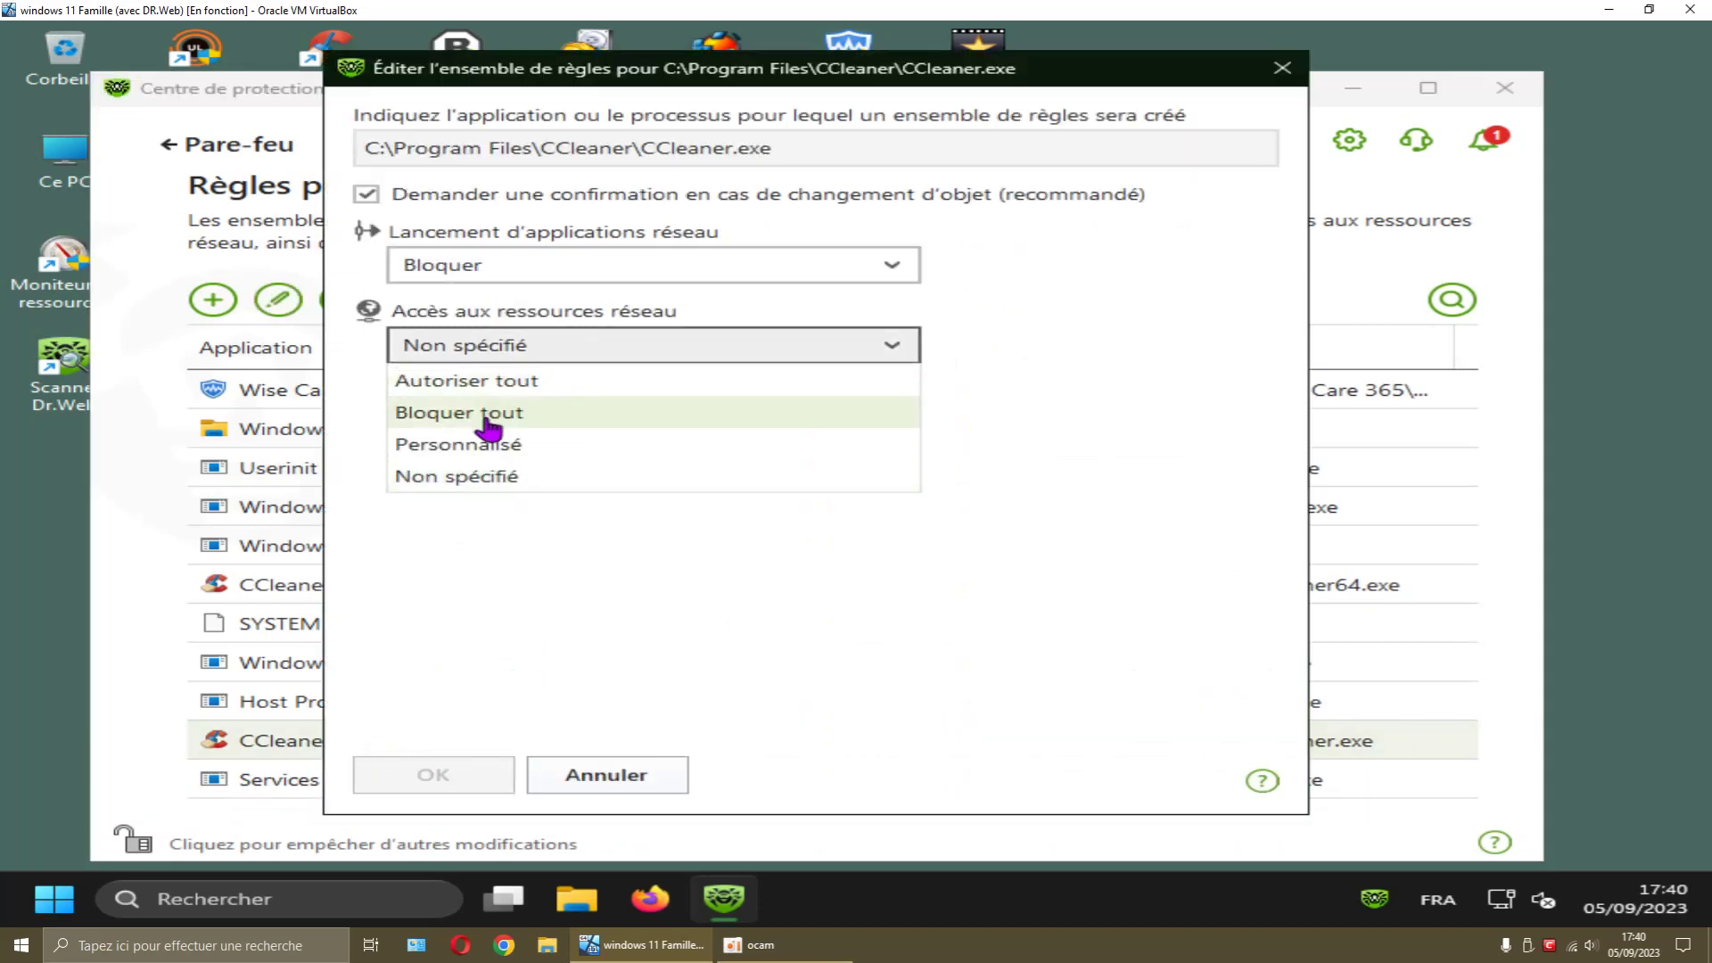
left_click(487, 415)
left_click(476, 771)
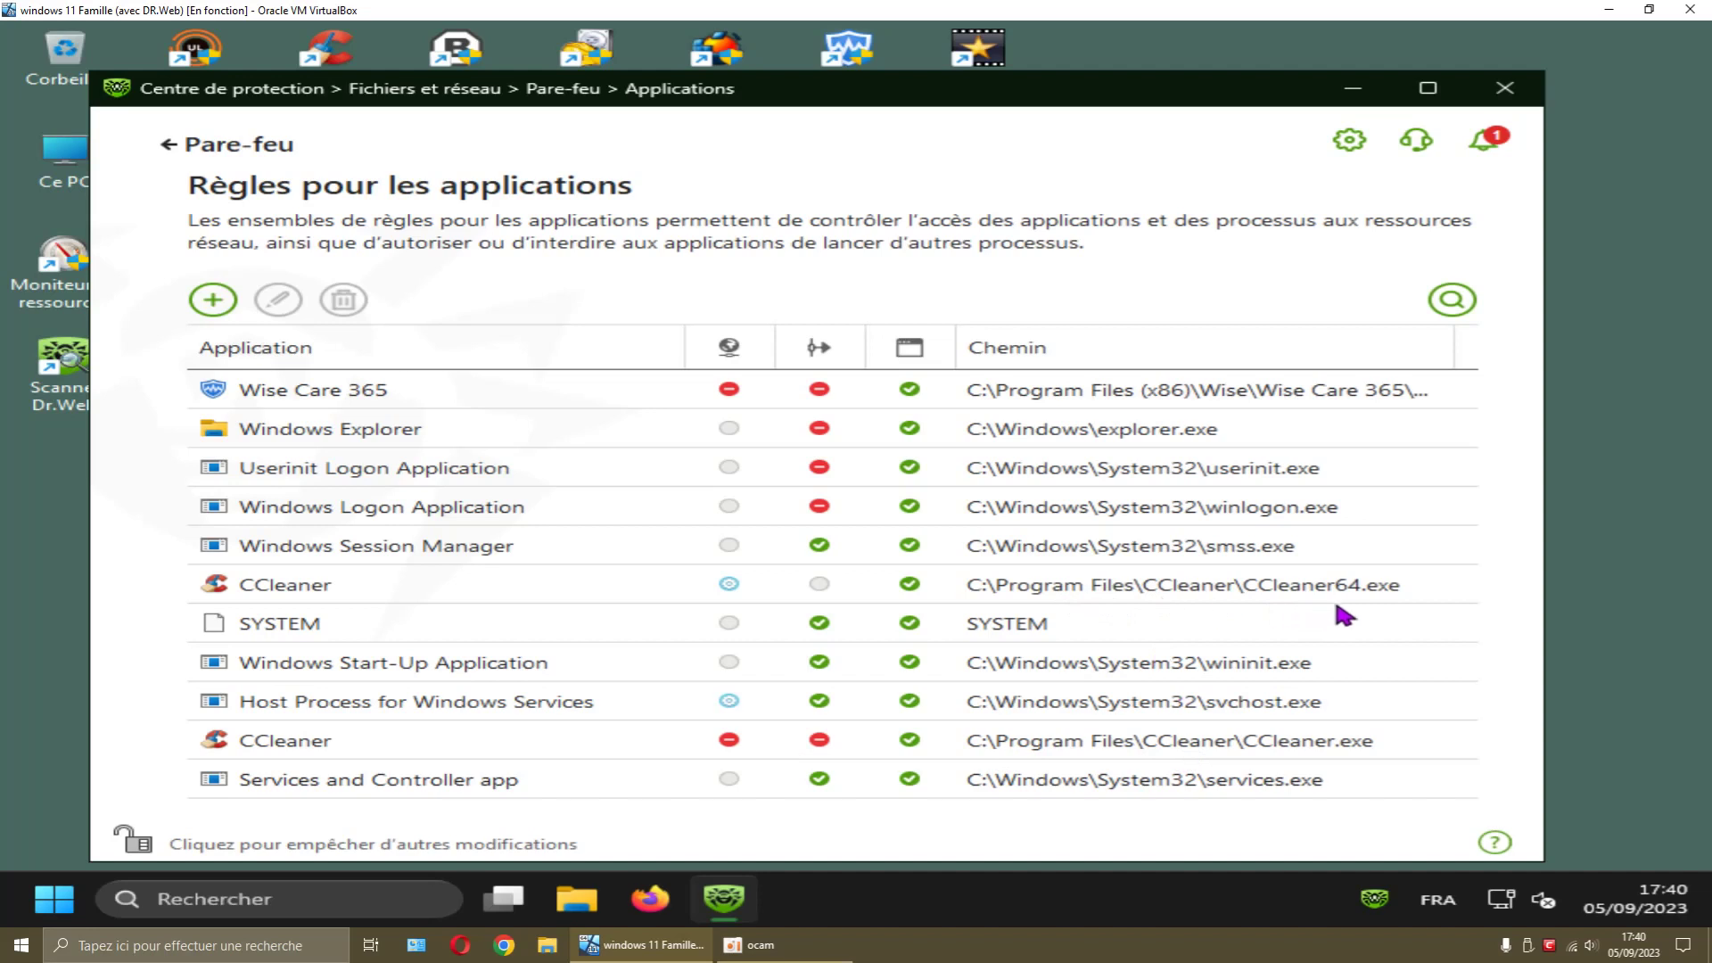
- Set the CCleaner64.exe rule set to Bloquer for launching network applications and Bloquer tout for network resources, and save it
left_click(413, 593)
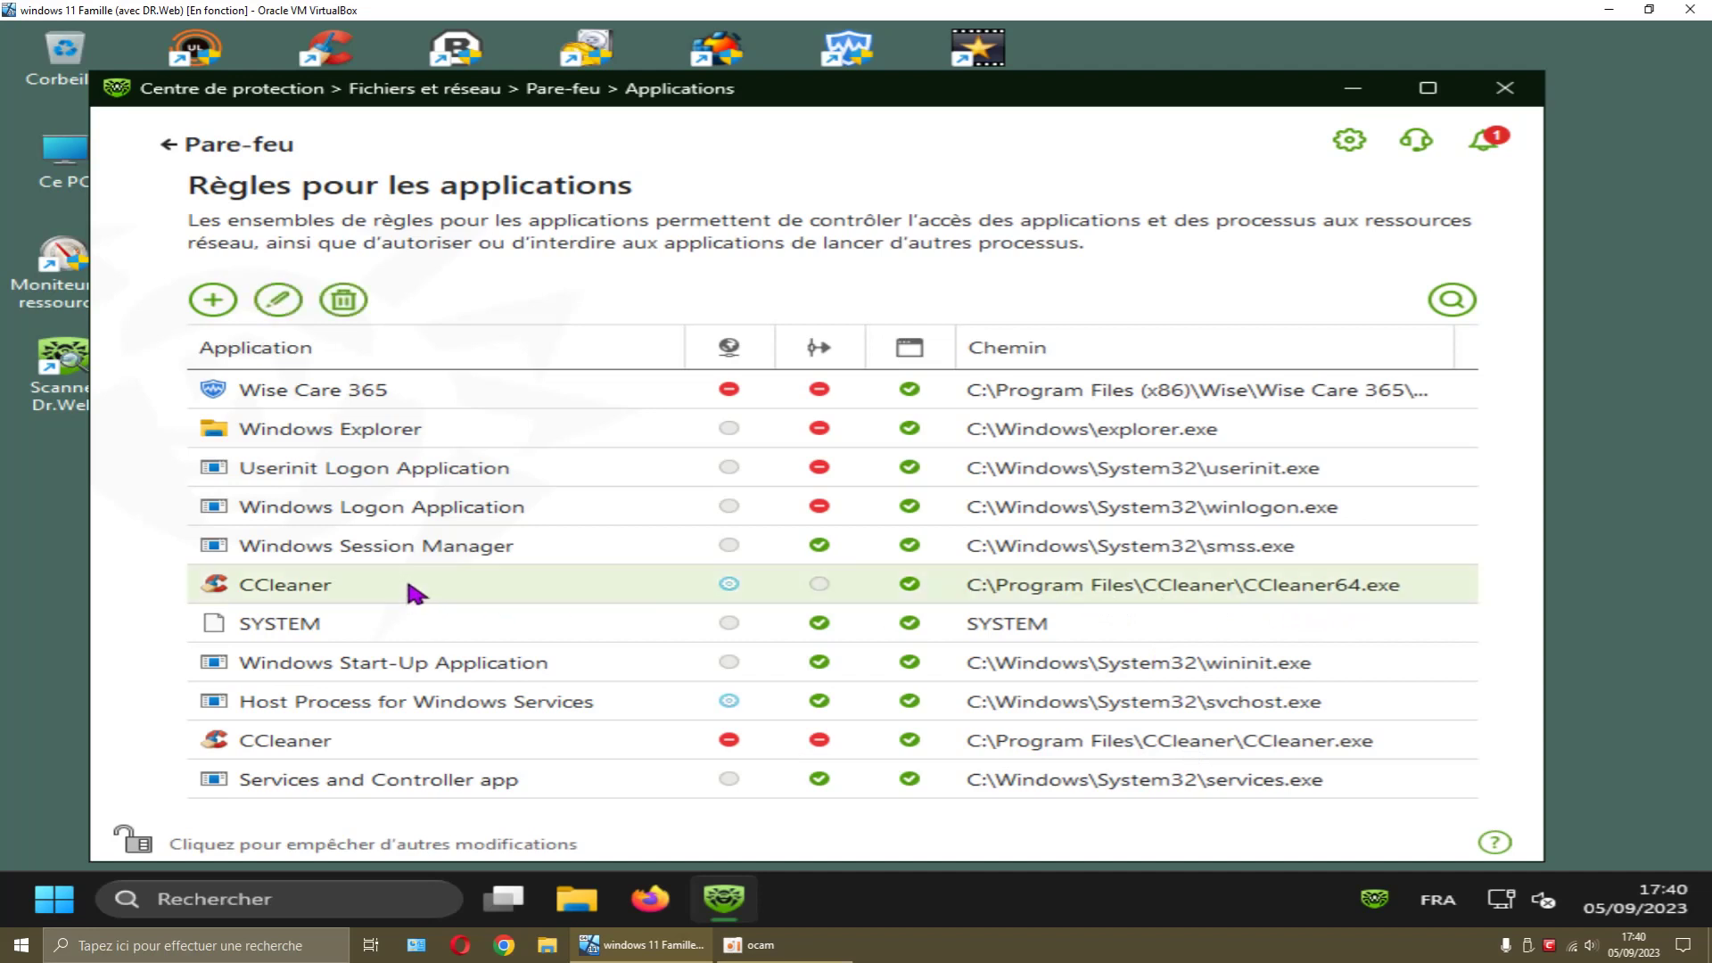
double_click(412, 593)
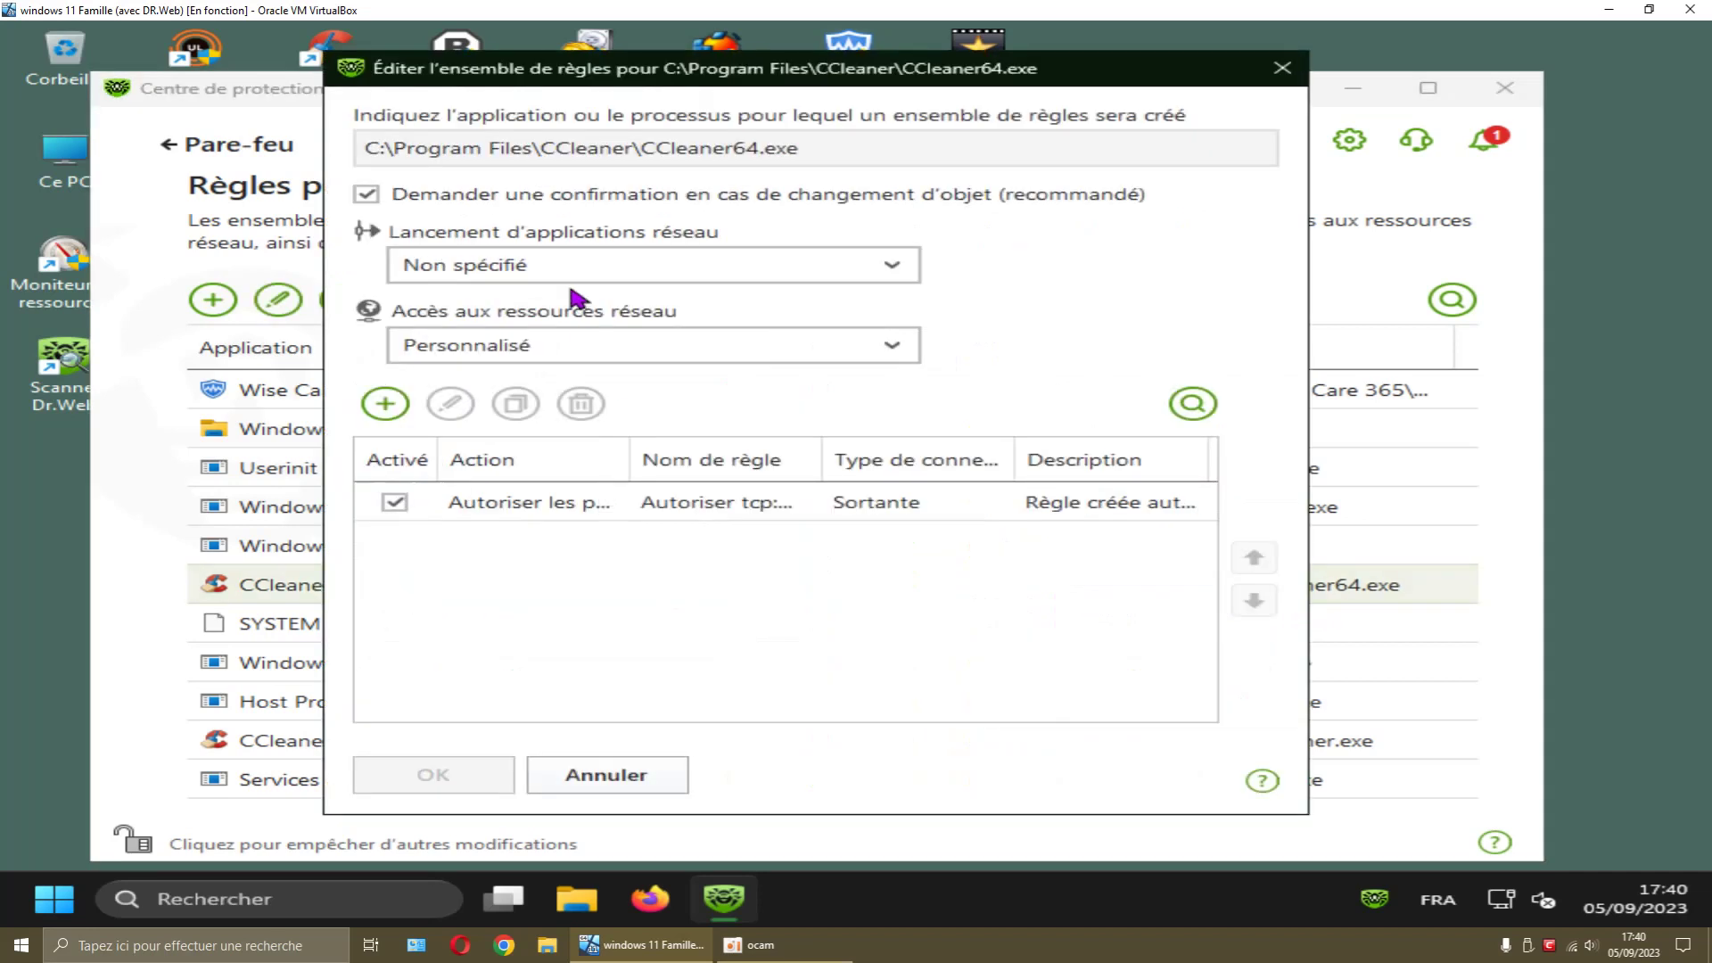
left_click(546, 267)
left_click(455, 334)
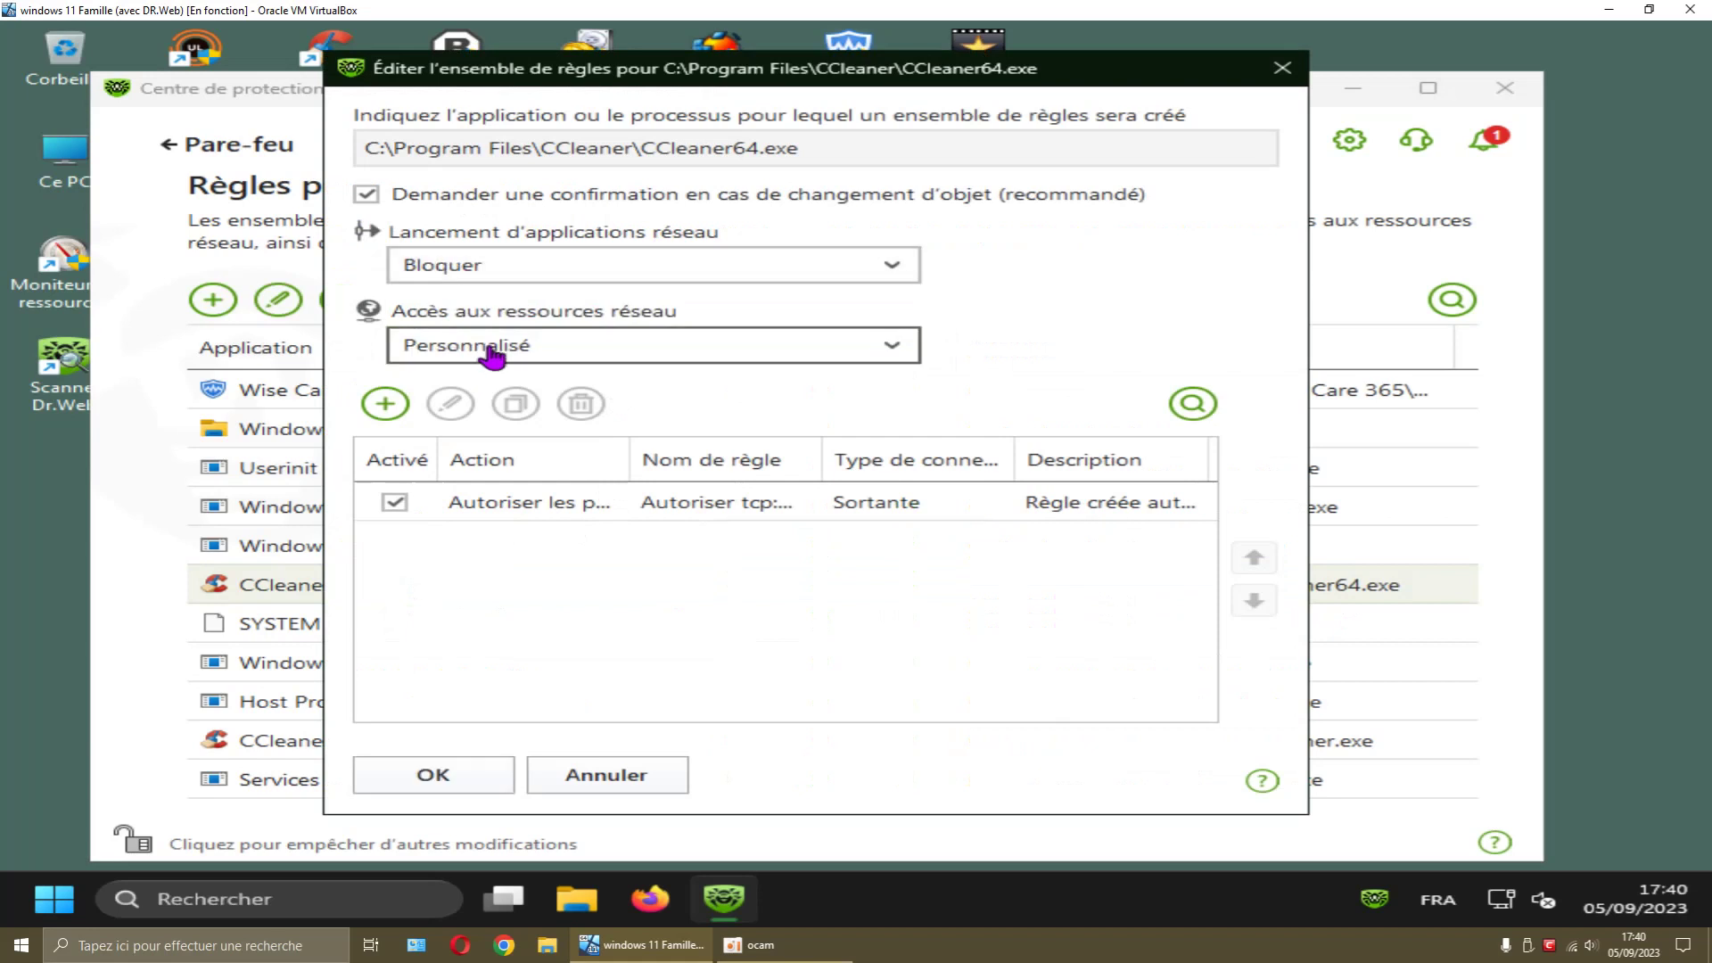
left_click(491, 351)
left_click(458, 414)
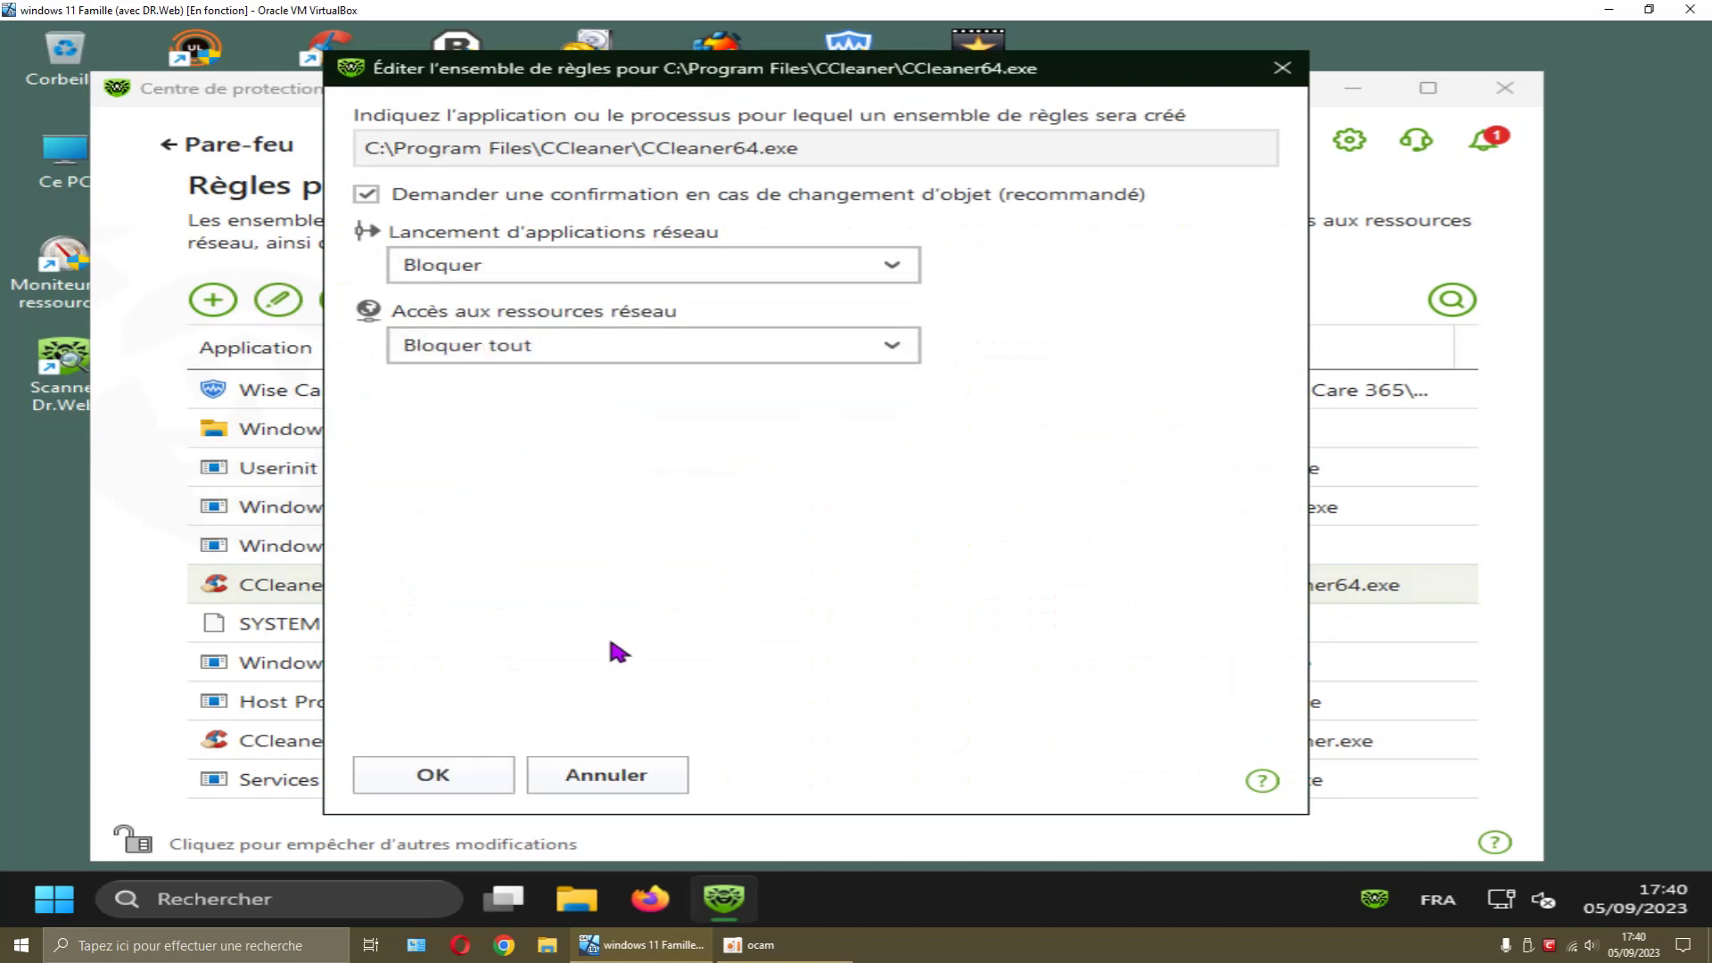
left_click(494, 776)
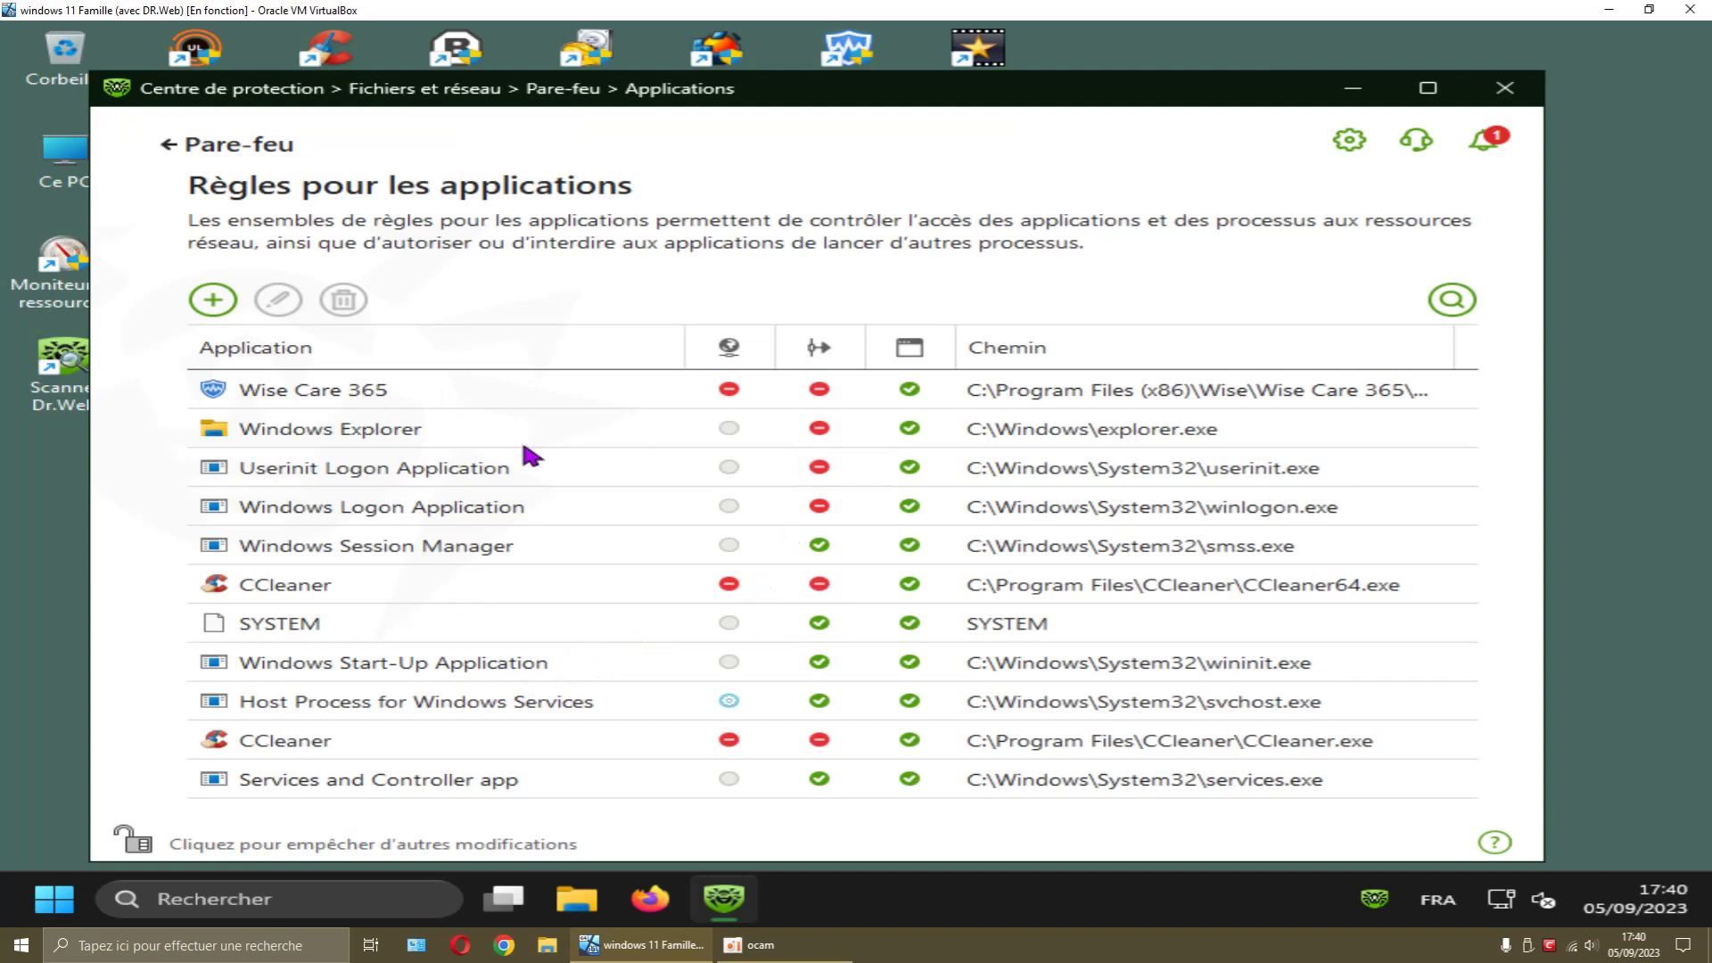
- Check the Windows Explorer rule set, close it unchanged, and delete it from the application rules
left_click(439, 441)
double_click(439, 442)
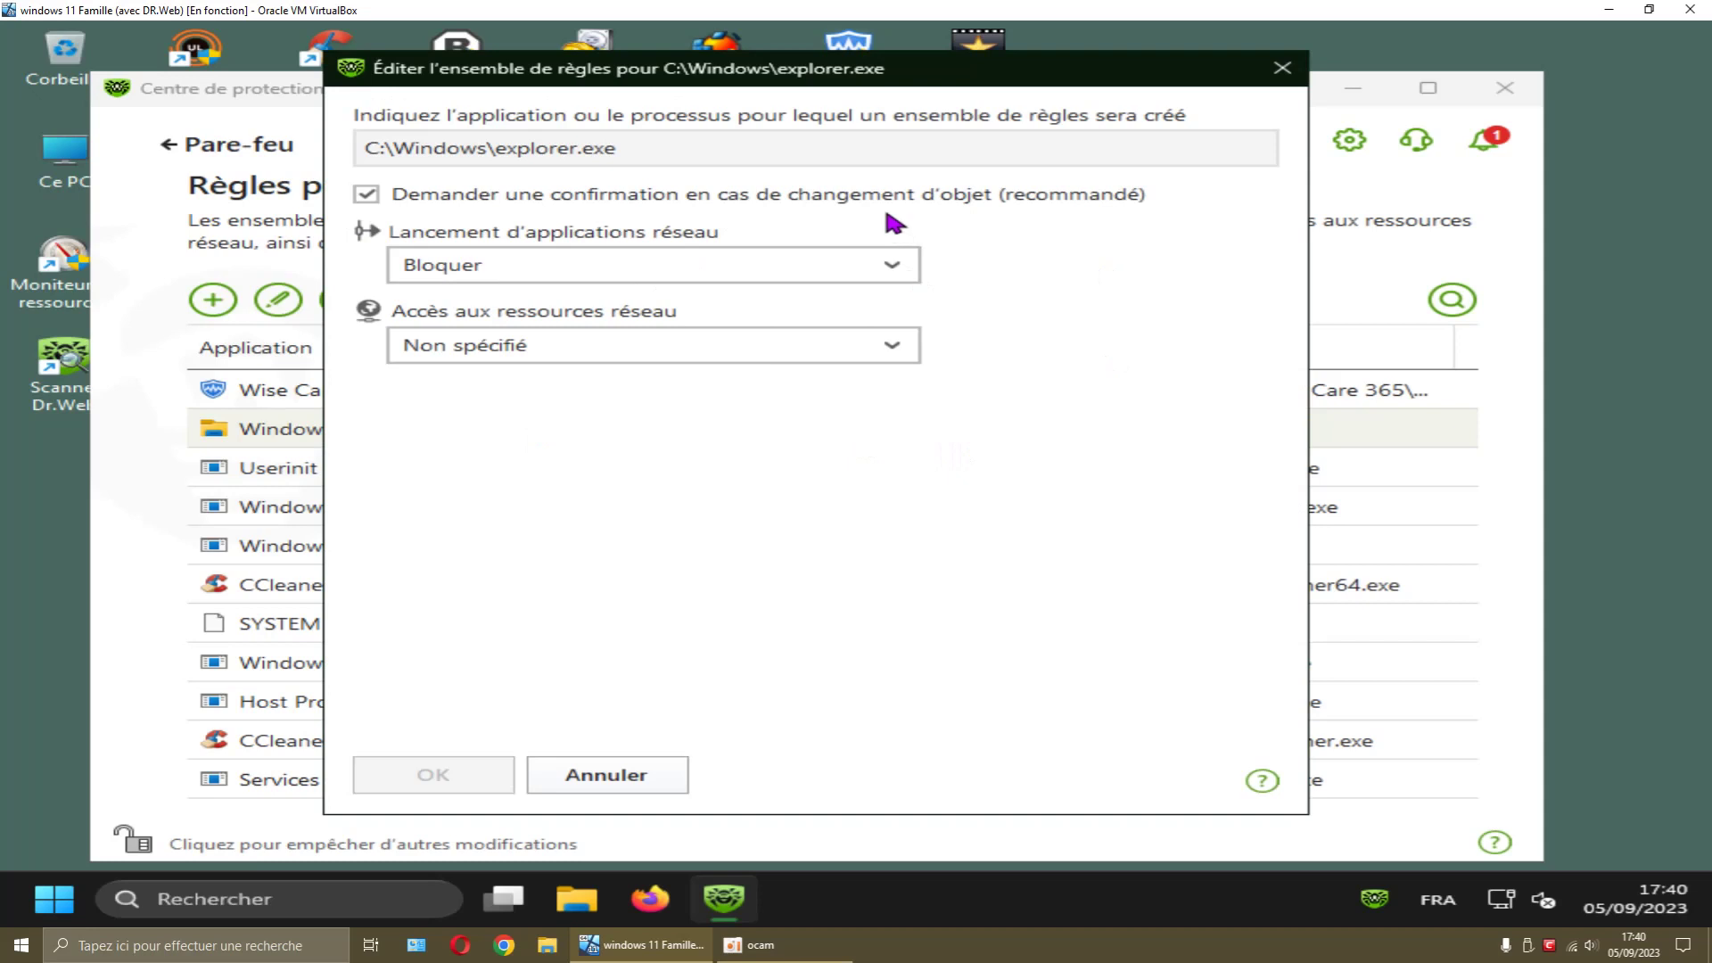
left_click(1280, 68)
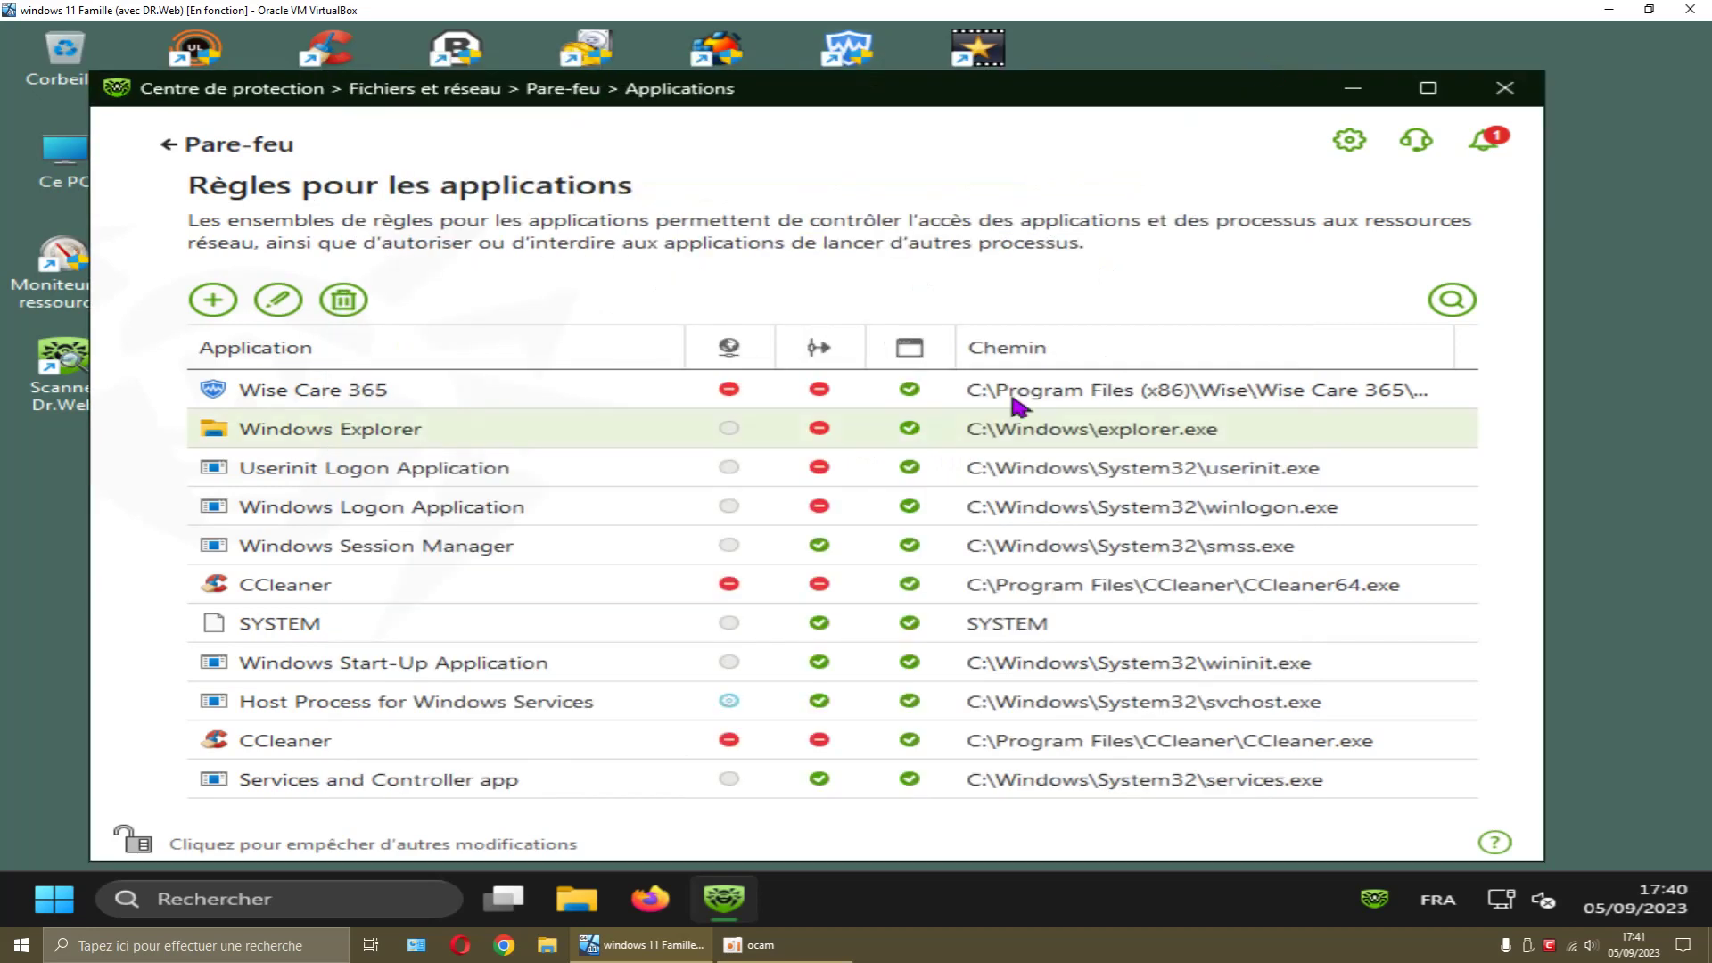
right_click(348, 434)
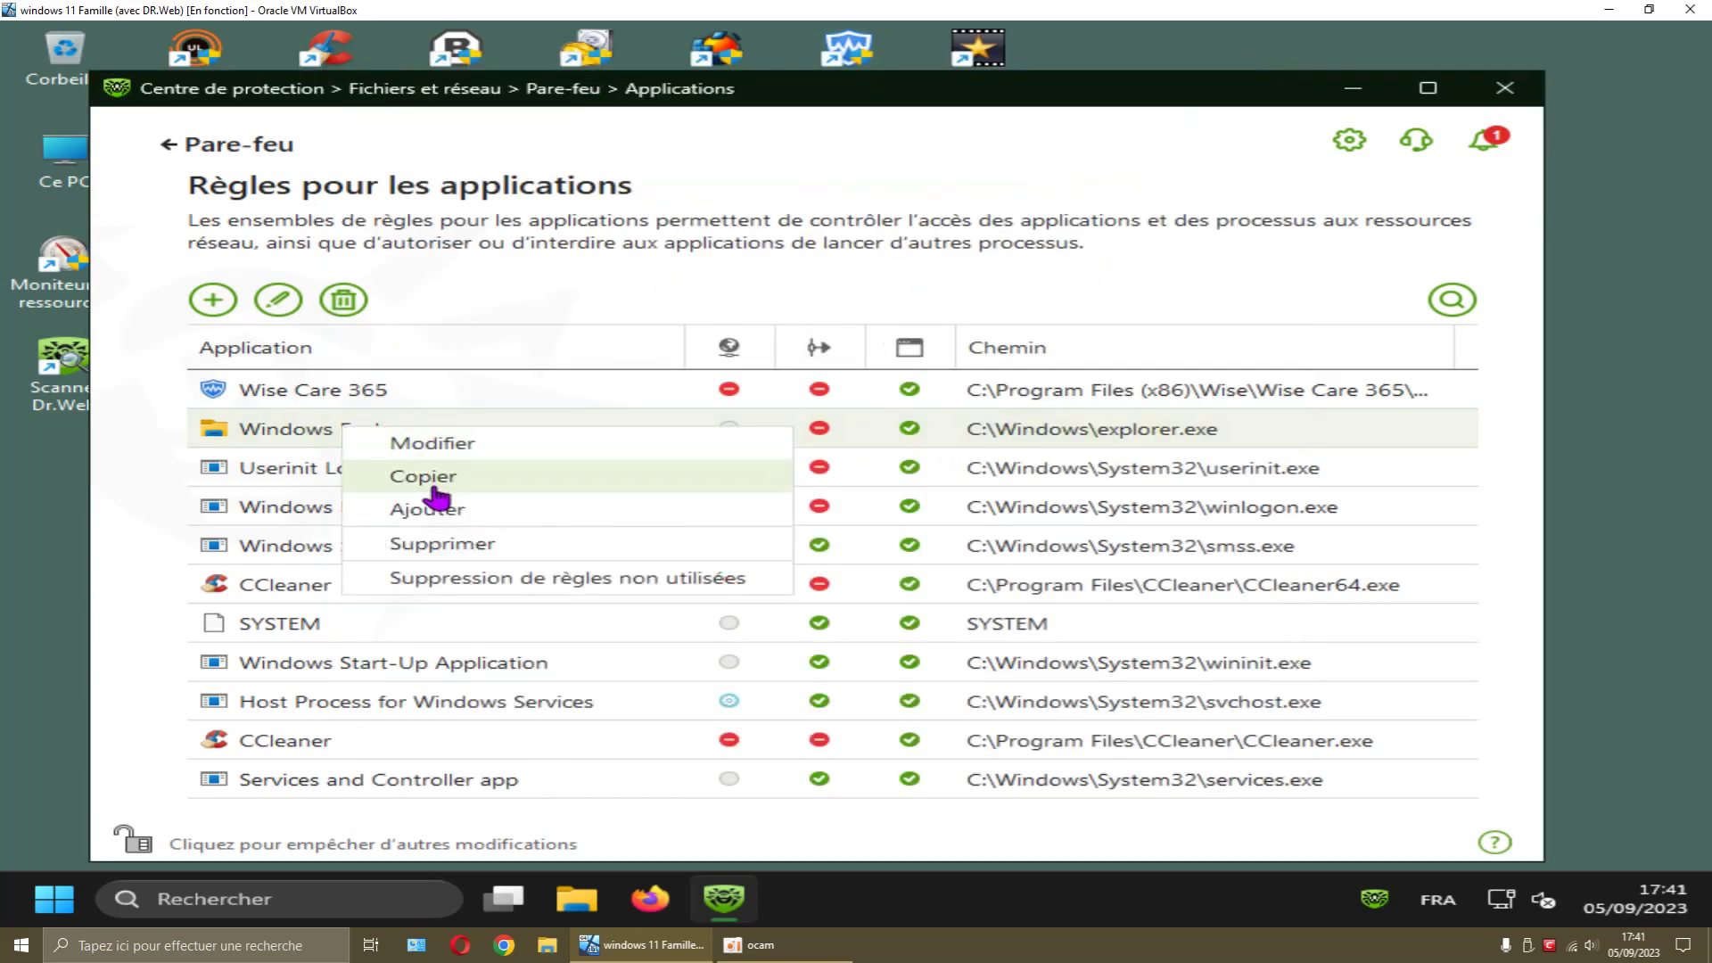
left_click(431, 542)
left_click(518, 555)
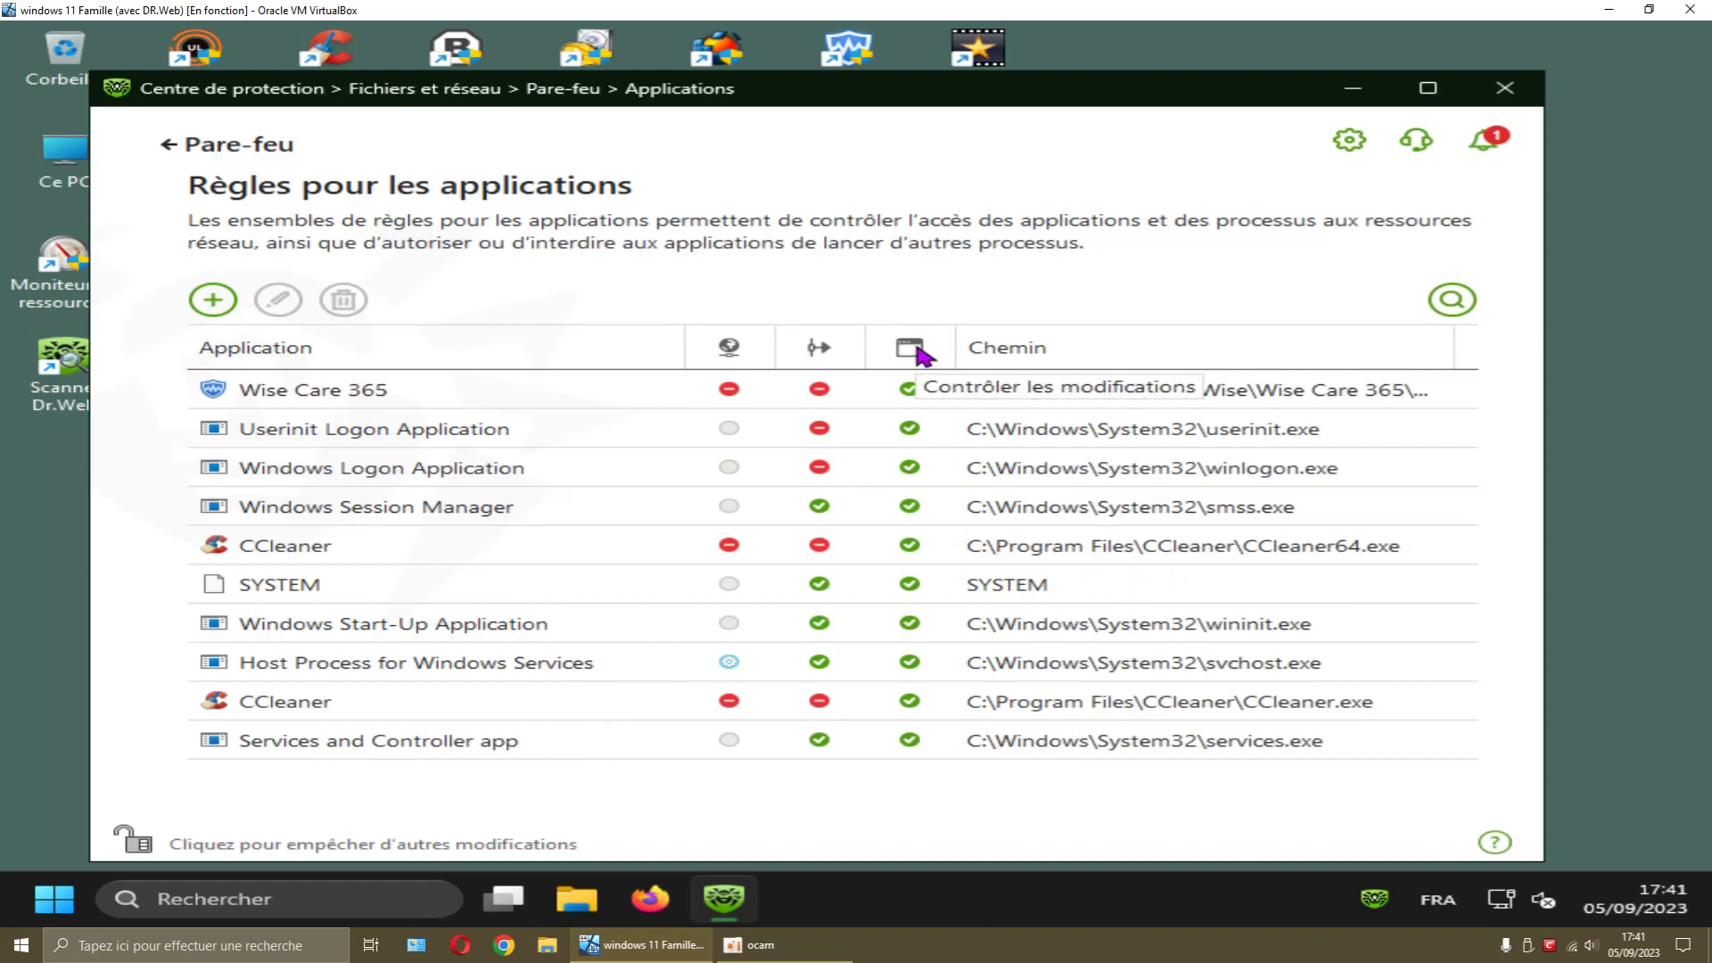
- Review the Wise Care 365 rule set's launch and network access settings and close it without changes
left_click(532, 393)
double_click(532, 393)
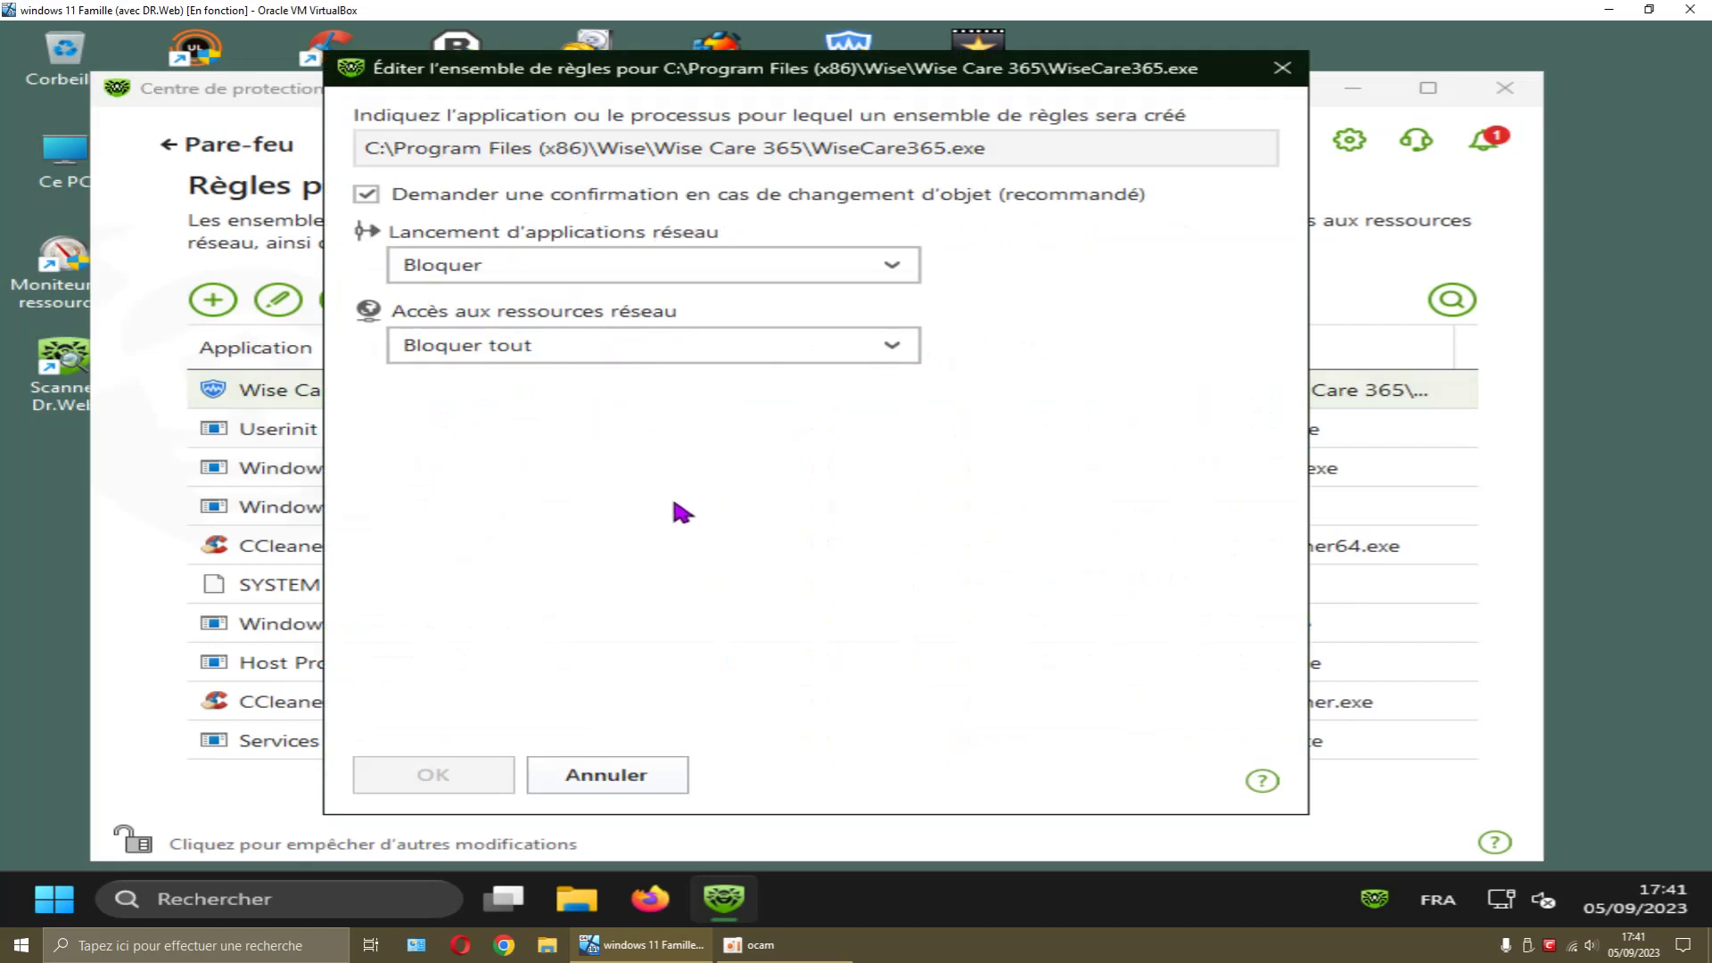
left_click(1281, 71)
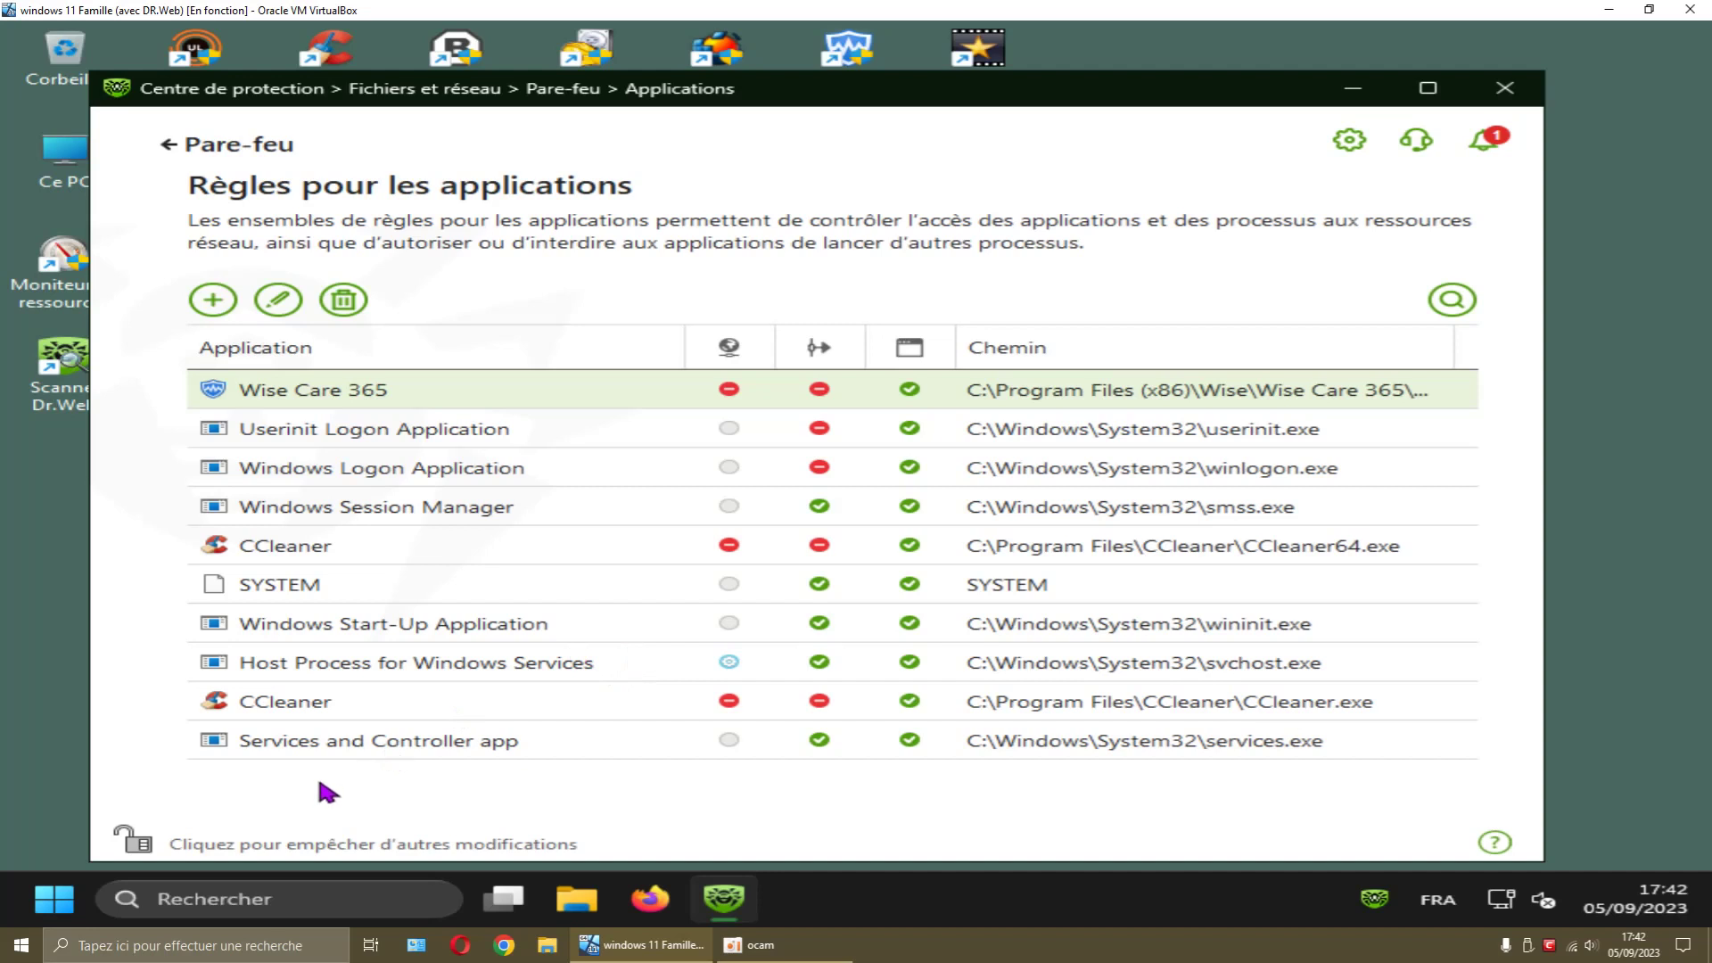
- Lock the Dr.Web settings against further modifications and close the protection centre
left_click(143, 842)
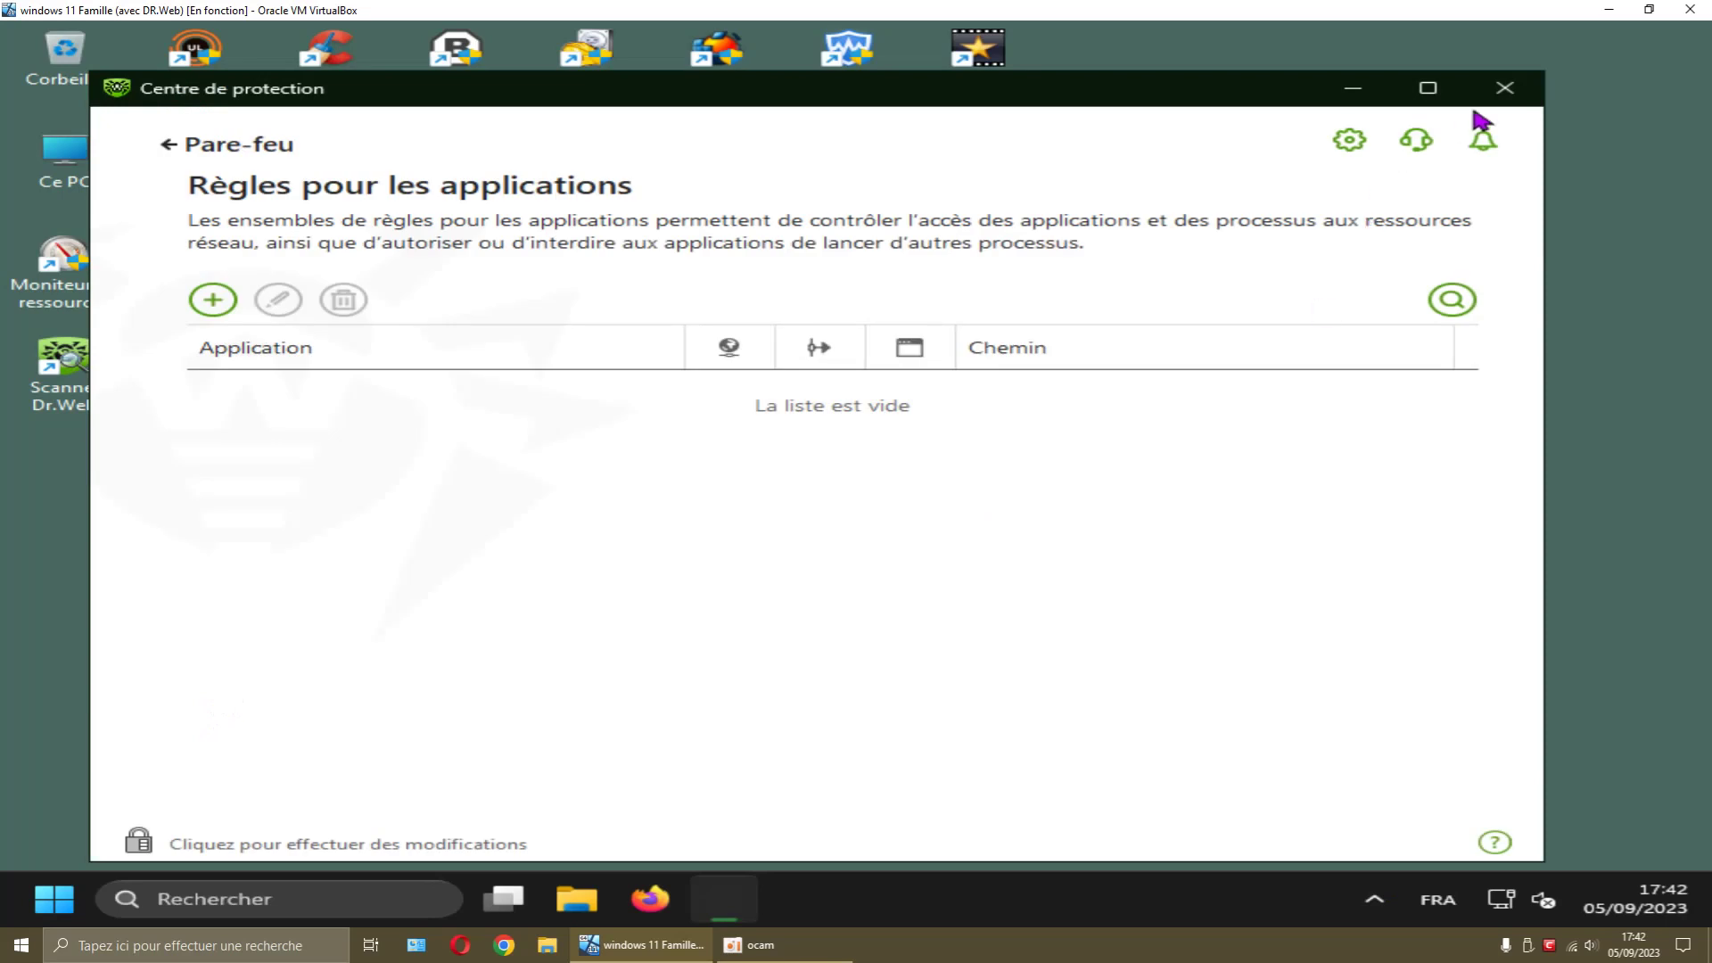
left_click(1505, 90)
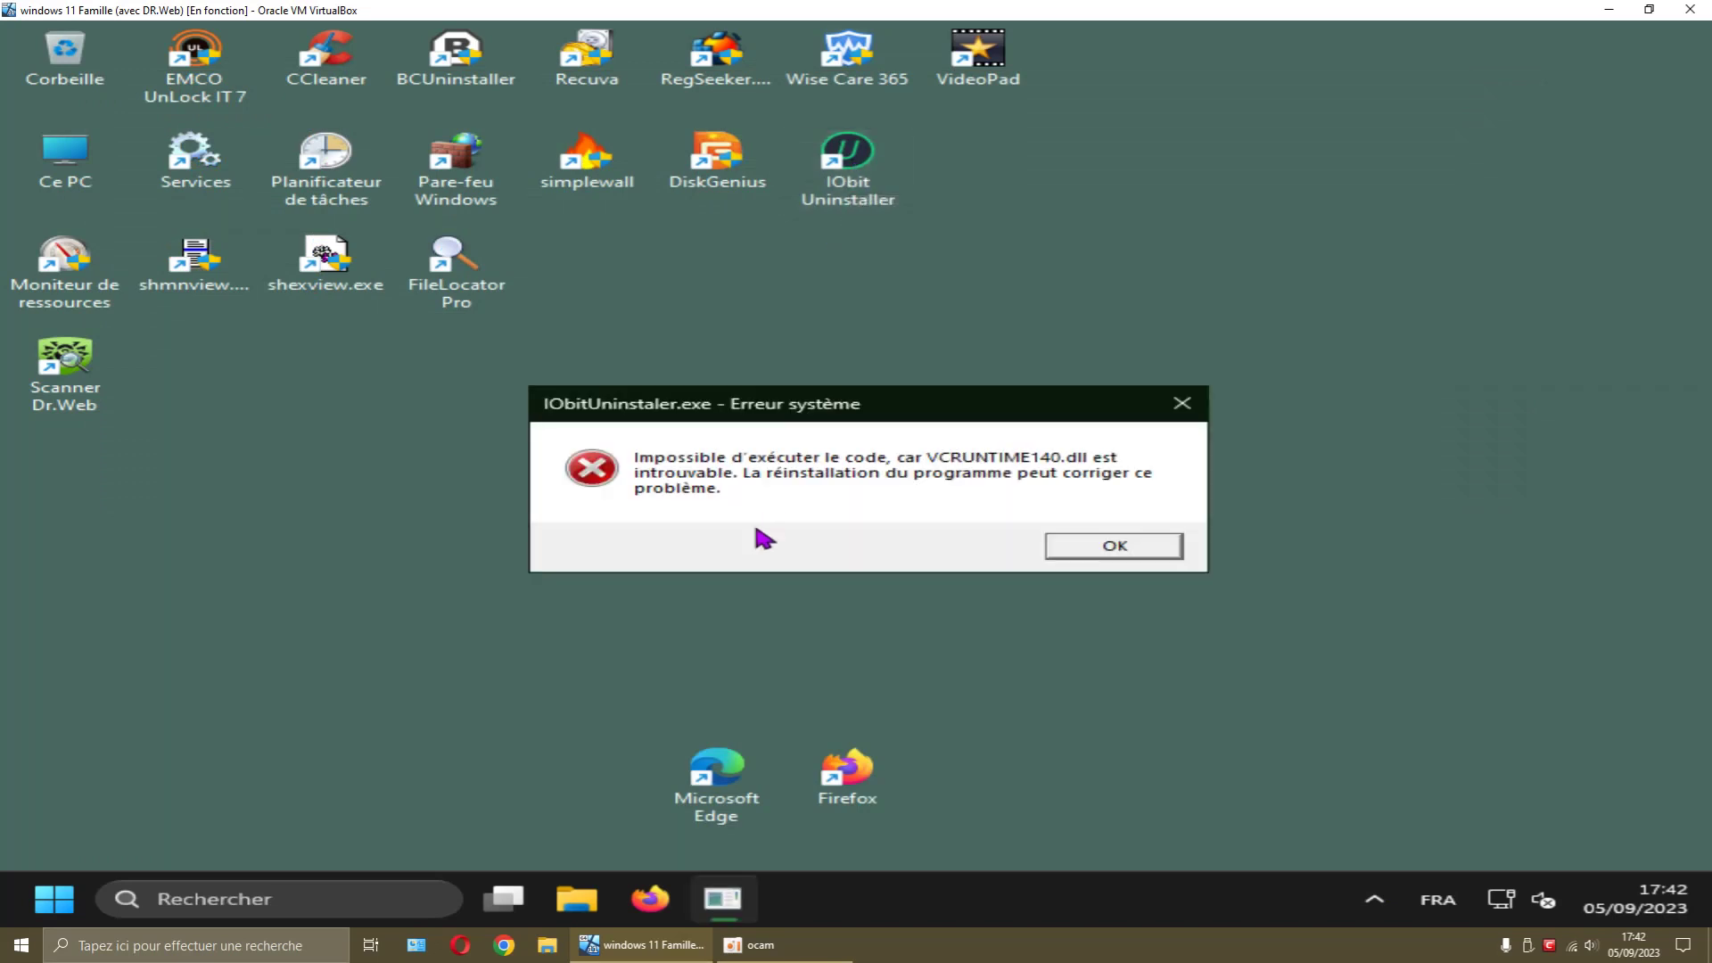
- Dismiss the IObit Uninstaller system error and authorize the launch of BCUninstaller
left_click(1114, 546)
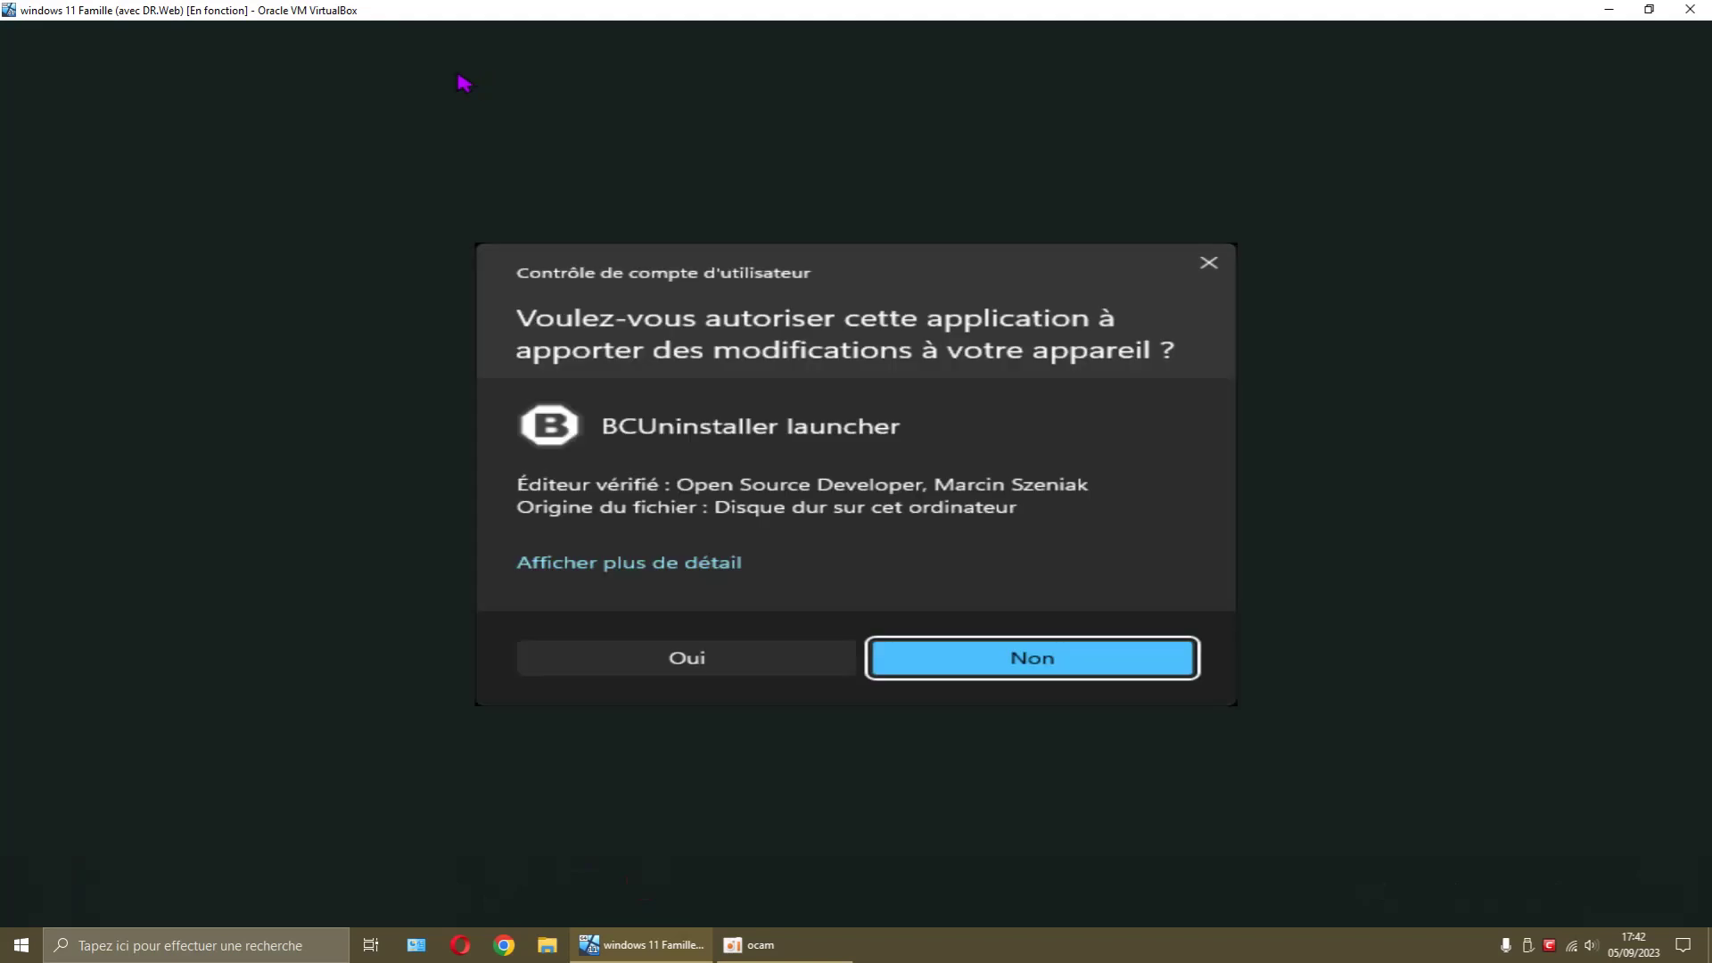
left_click(754, 657)
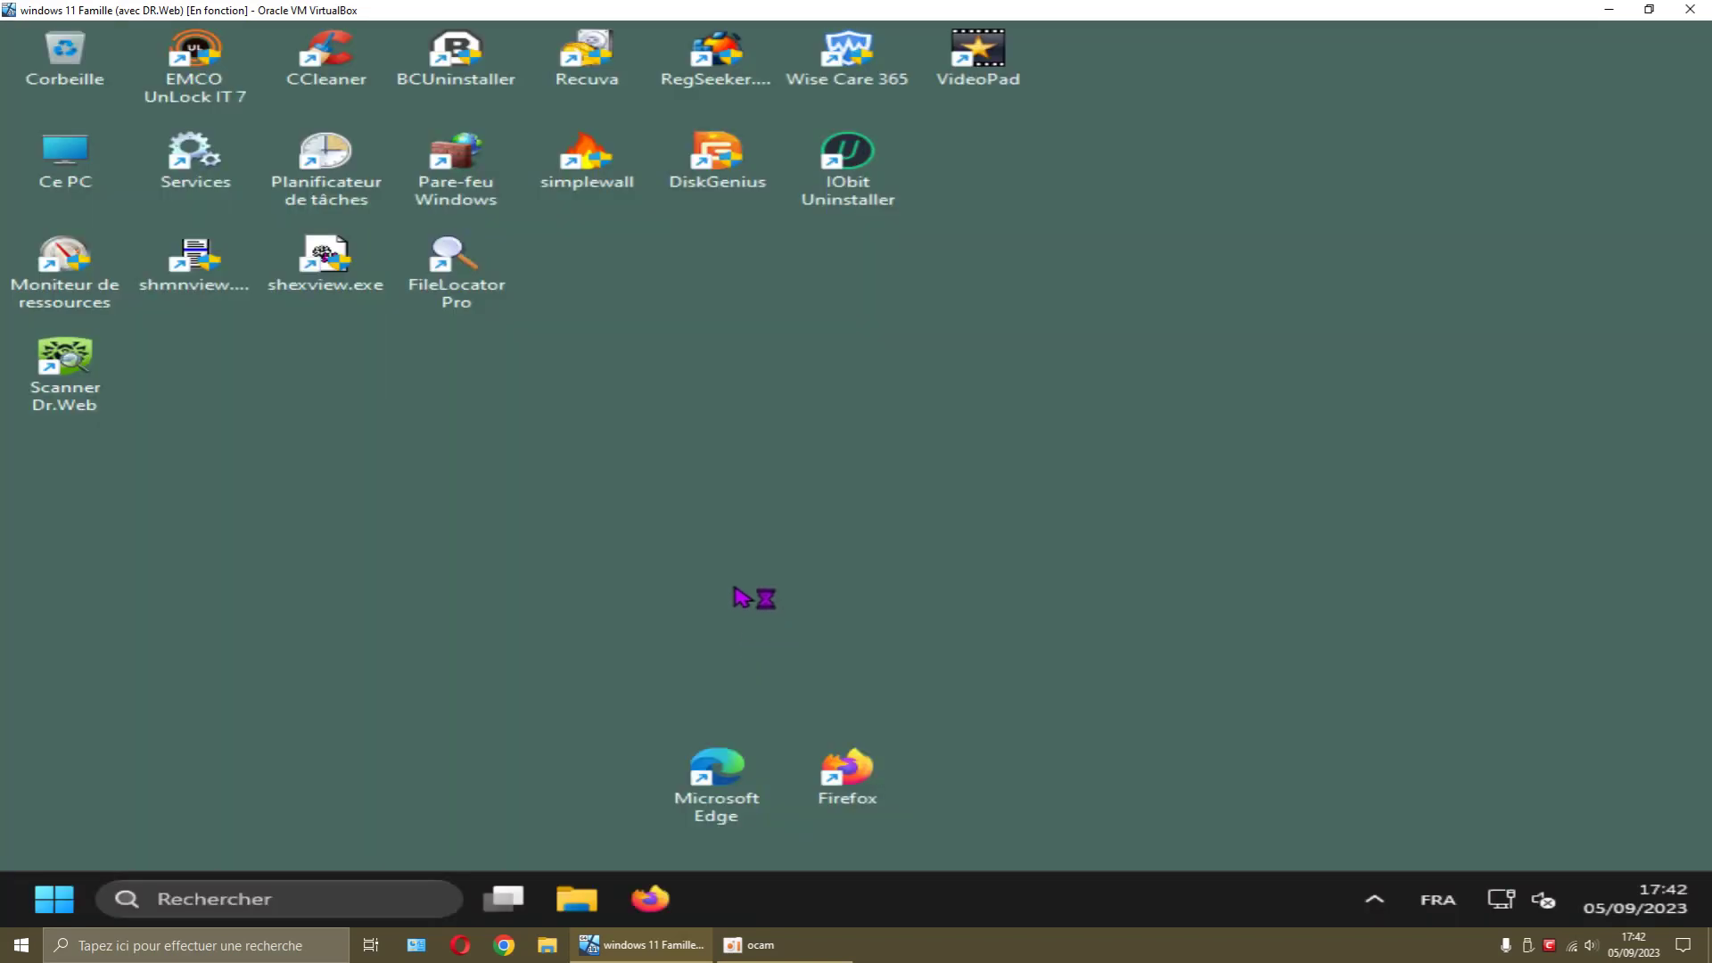
- Enable the spideragent.exe.delete-later-1651941 icon among the other system tray icons in the taskbar settings, and close the settings
left_click(1378, 904)
right_click(1247, 899)
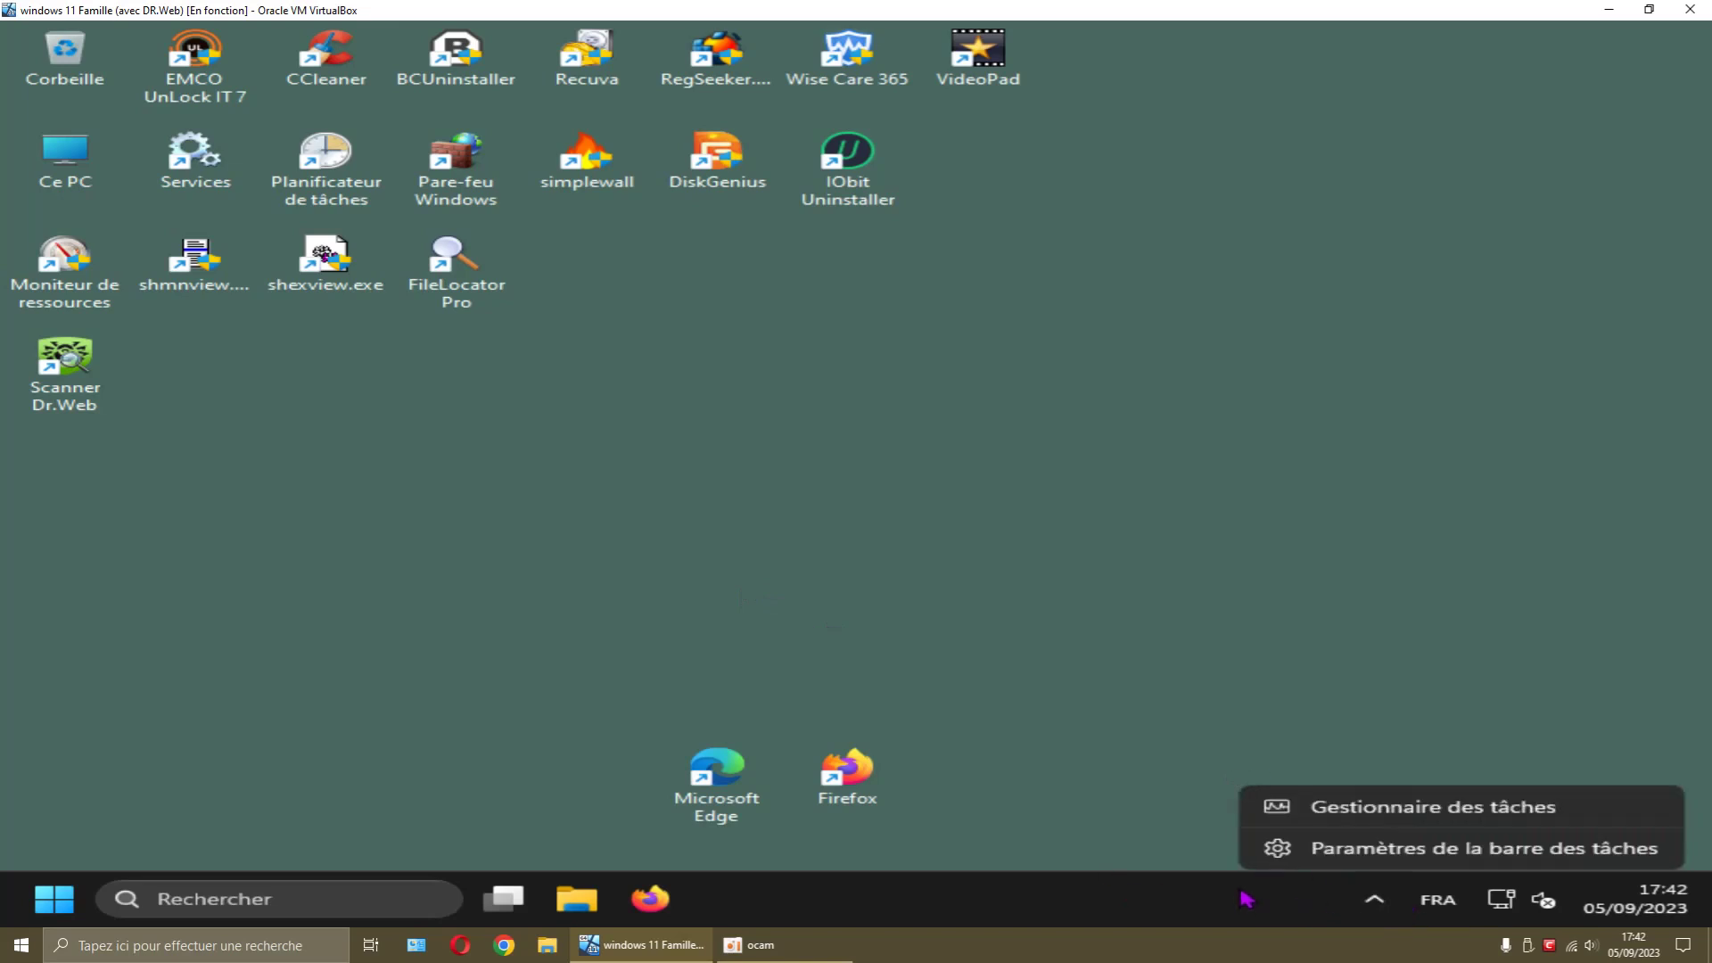
left_click(1338, 859)
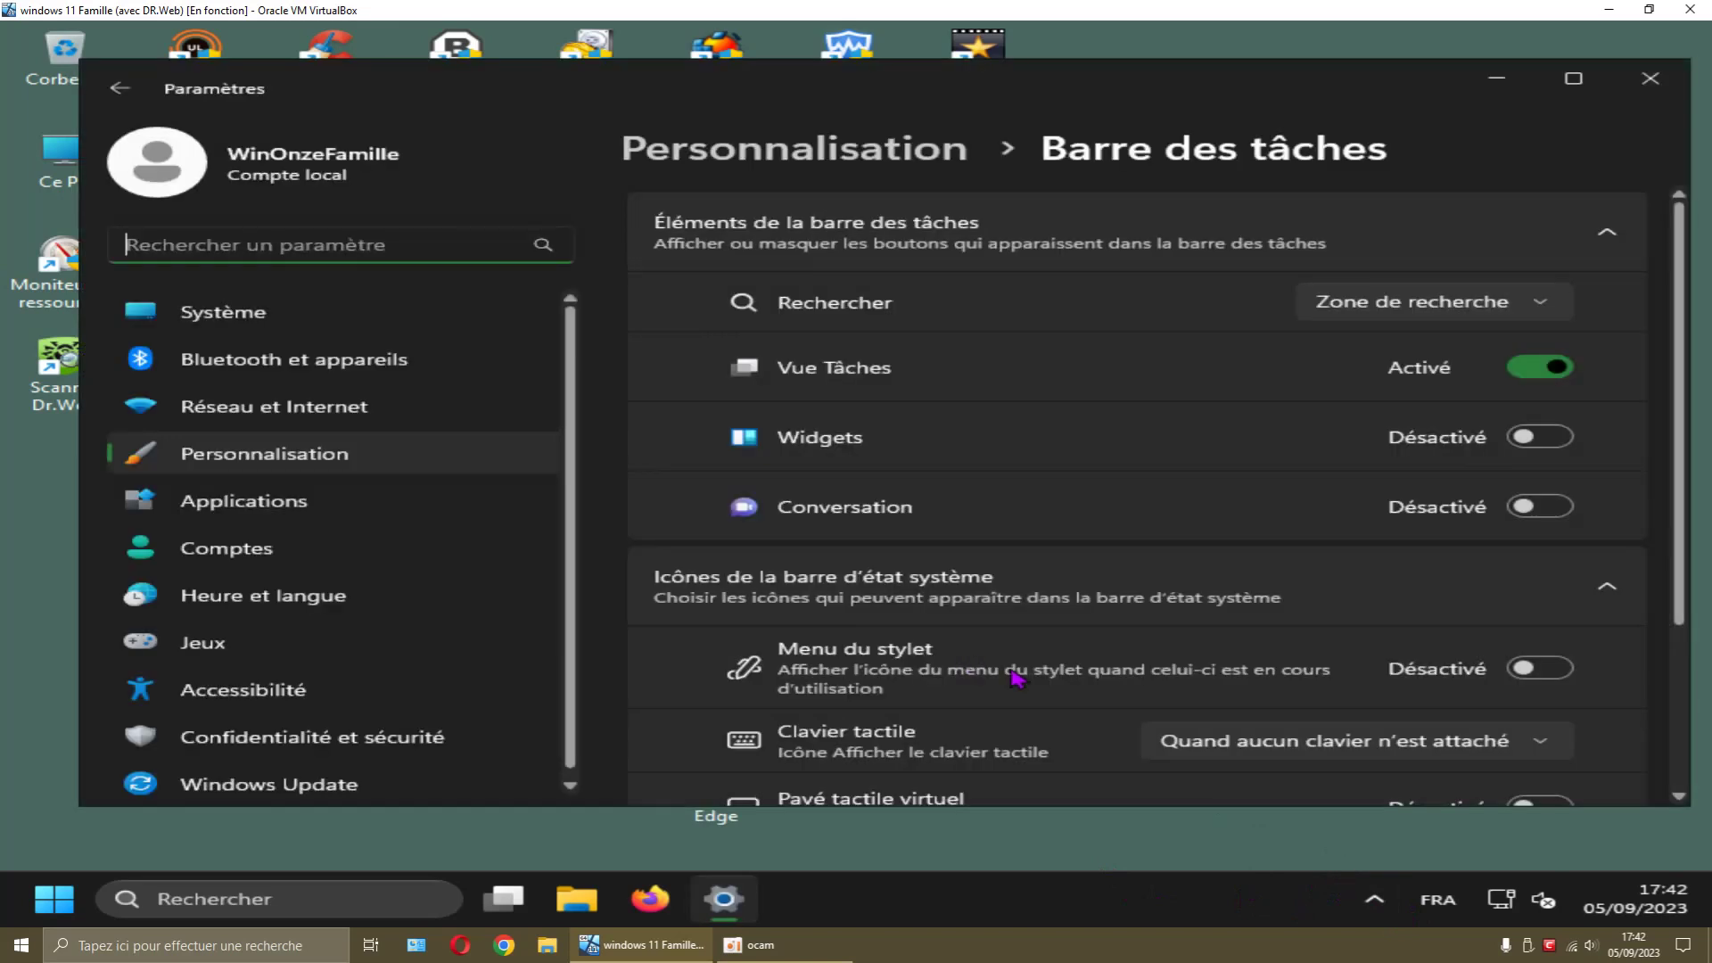
scroll(1019, 680, "down", 2)
left_click(839, 657)
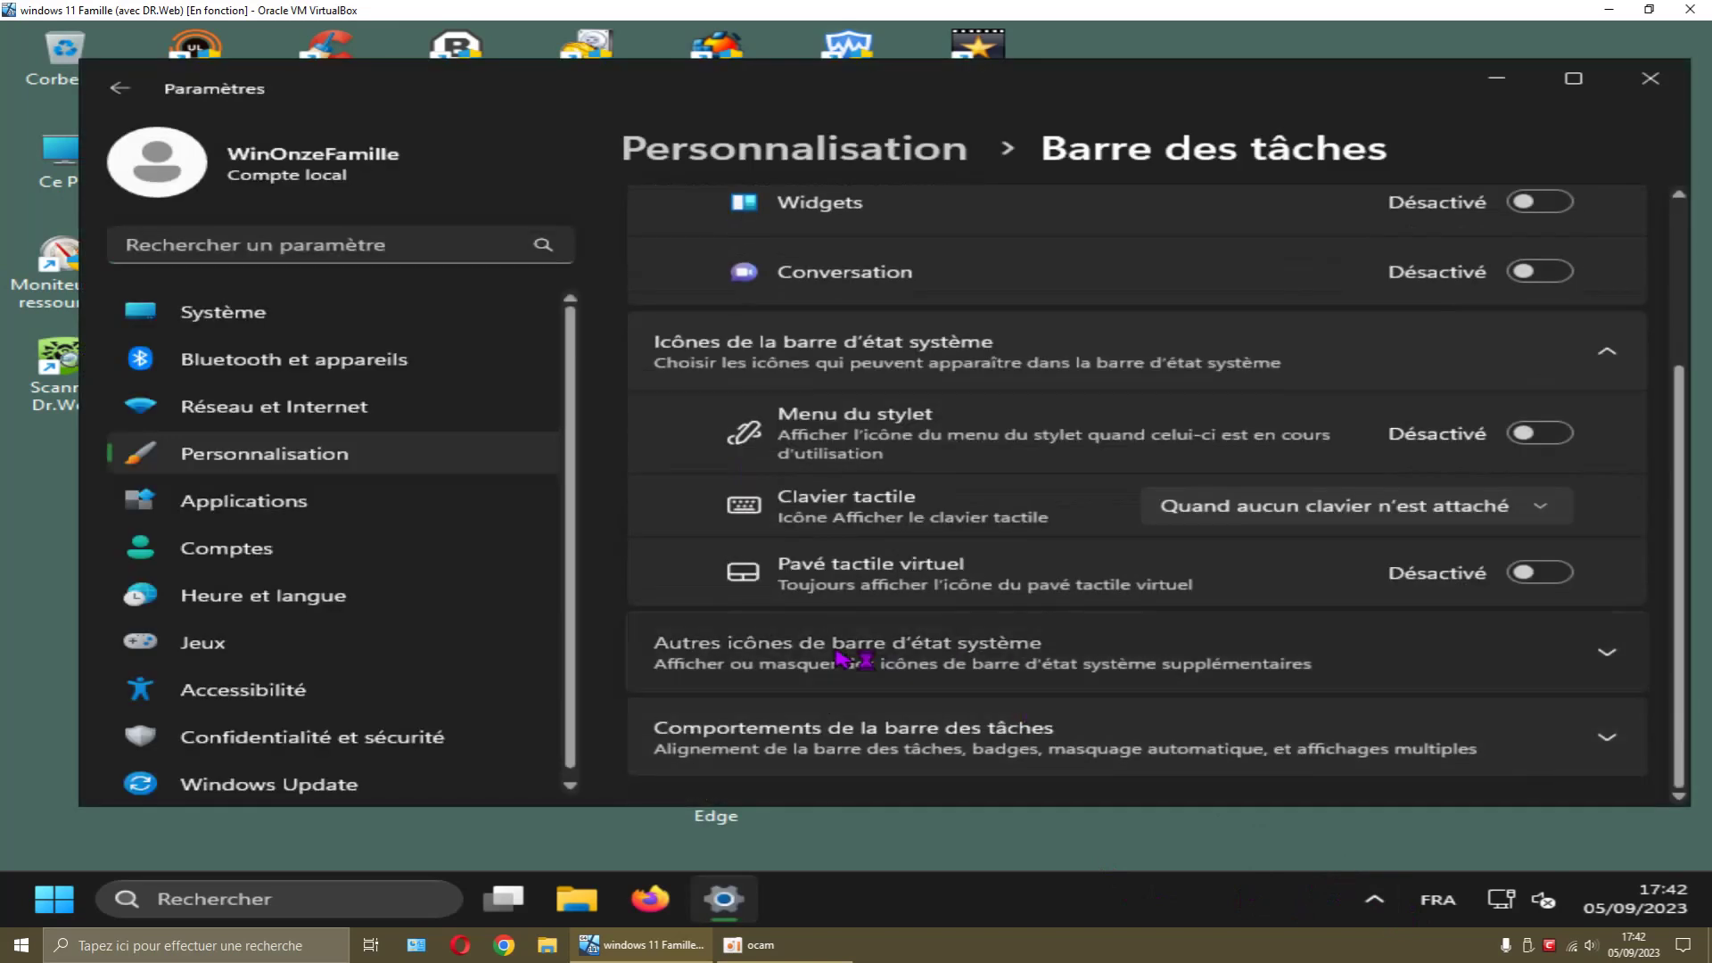
scroll(1192, 681, "down", 5)
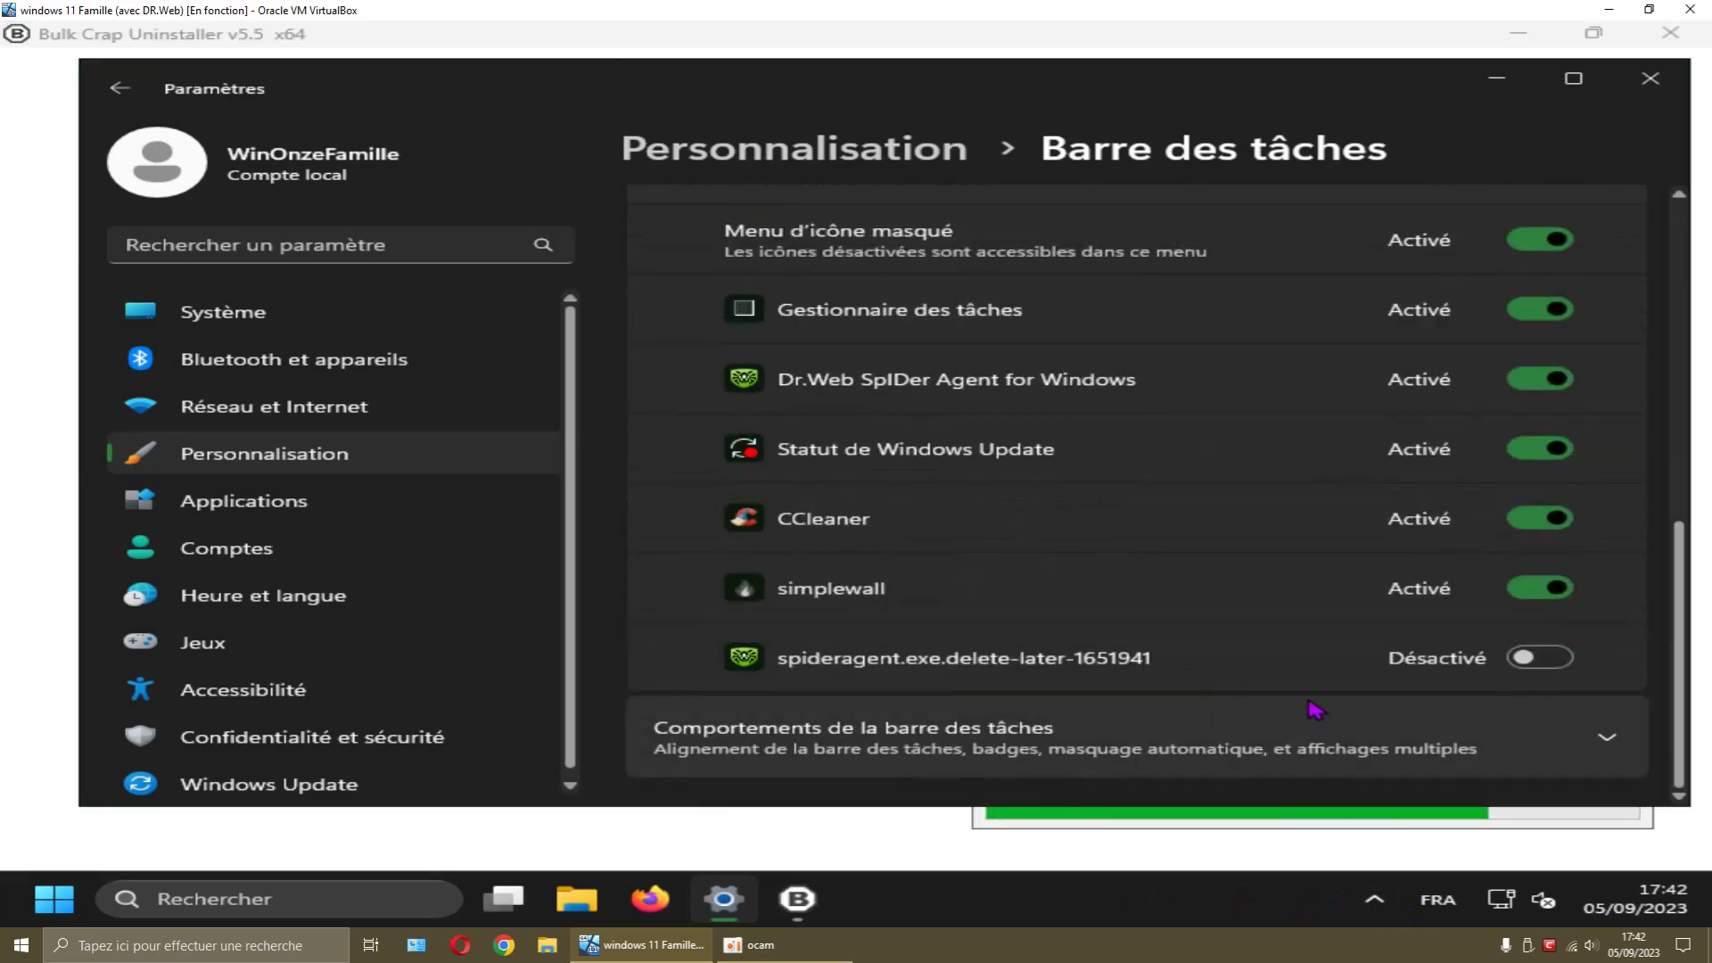
left_click(1540, 662)
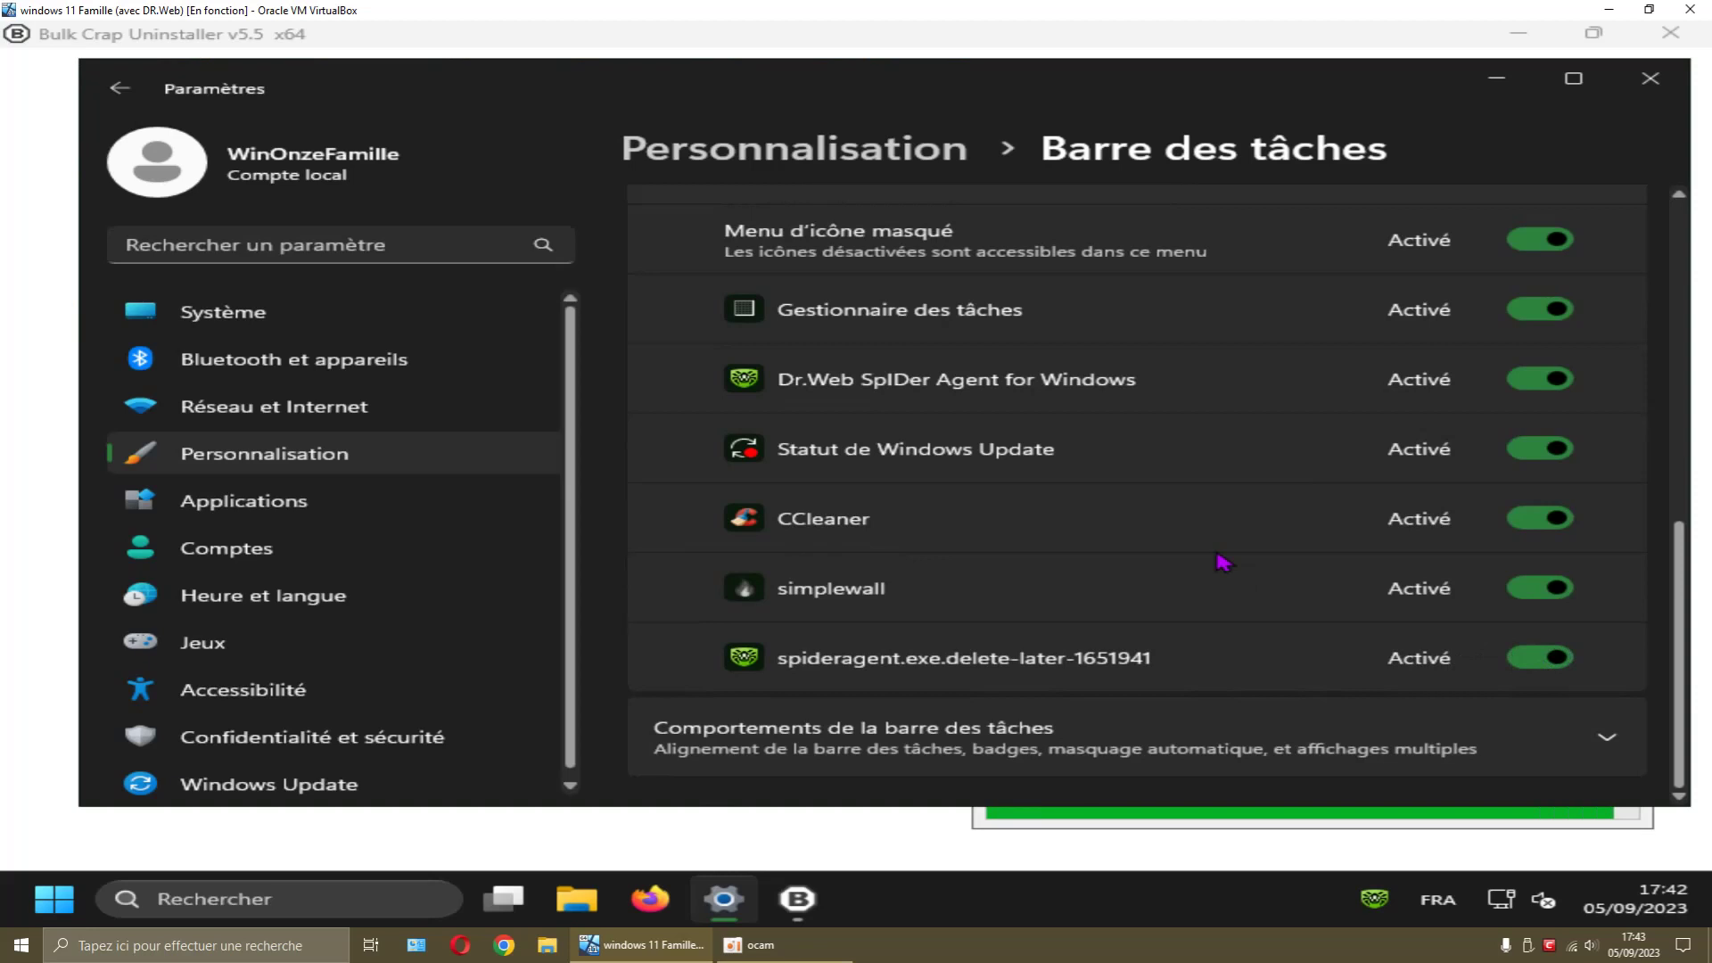
left_click(1652, 82)
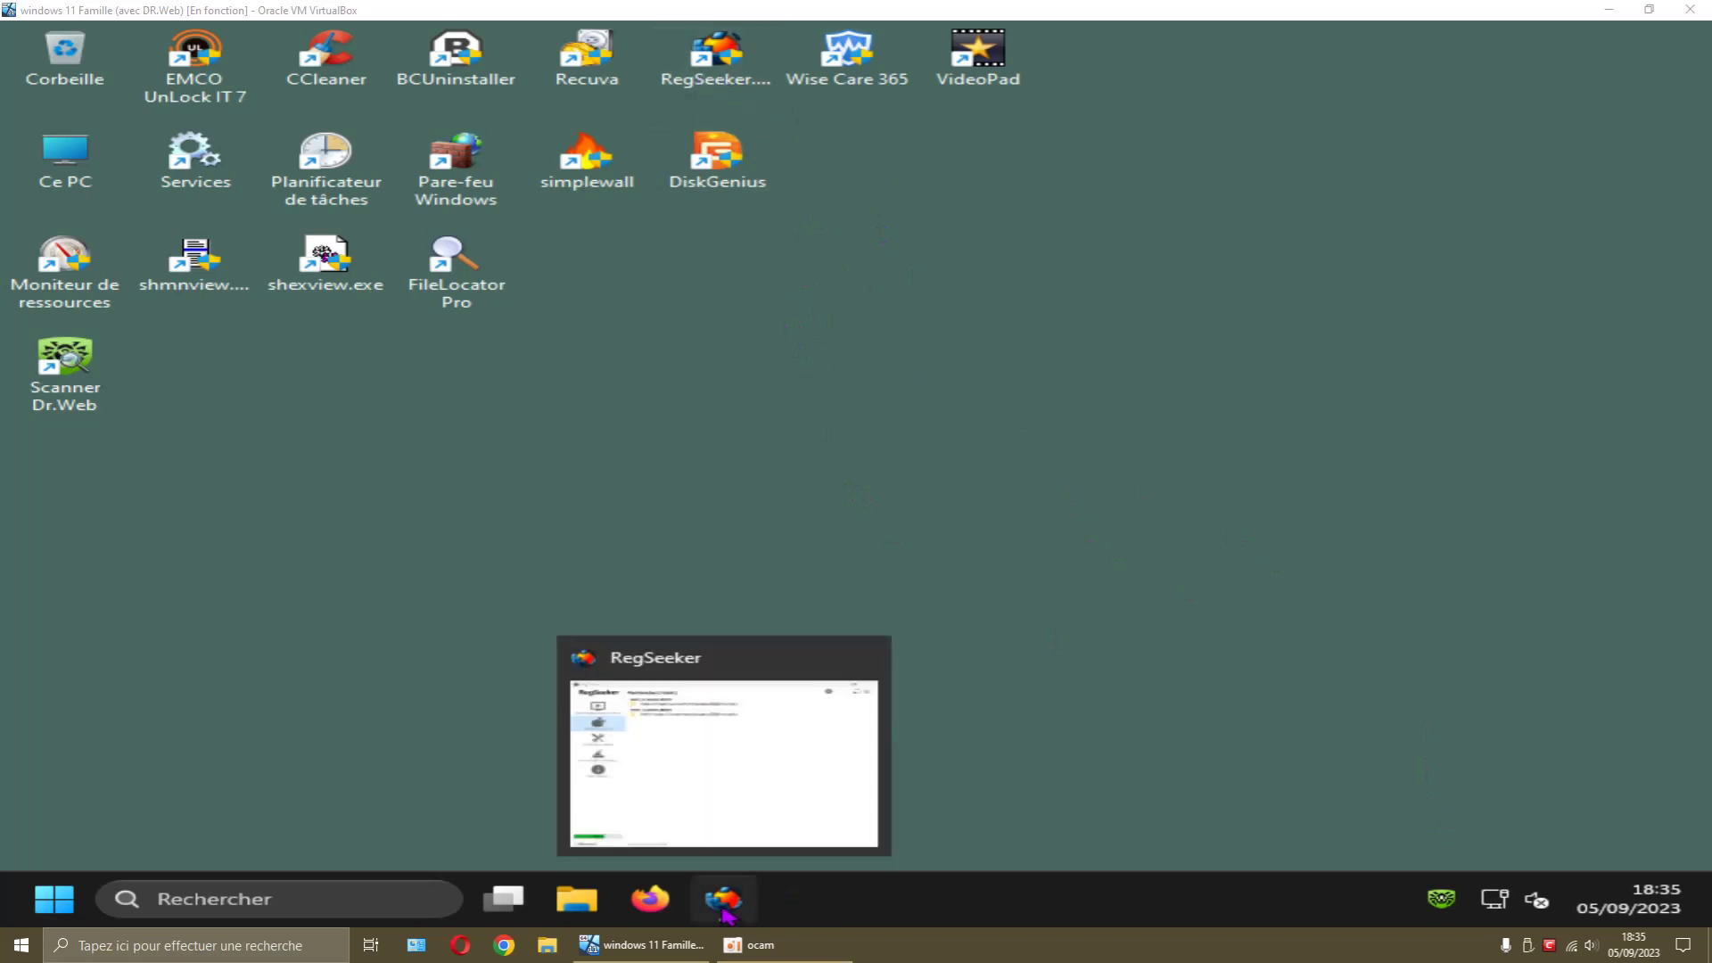
- Restore the RegSeeker window and allow the Host Process for Windows Services connection on port 80 once
left_click(726, 914)
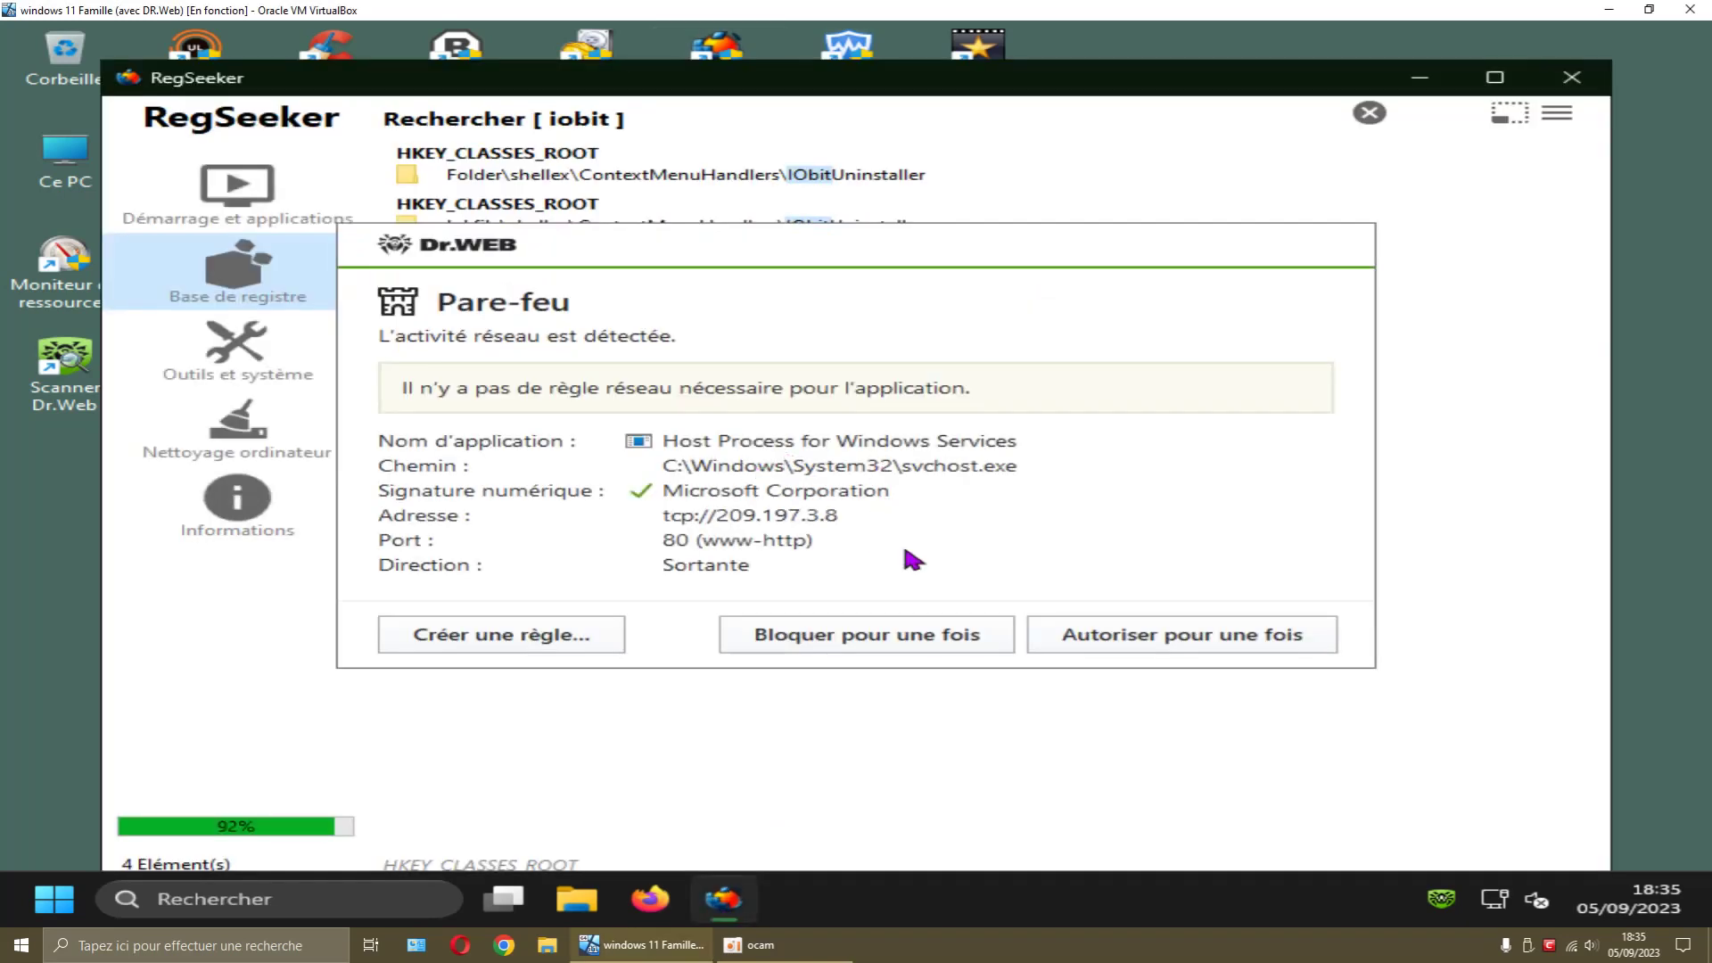
left_click(1099, 636)
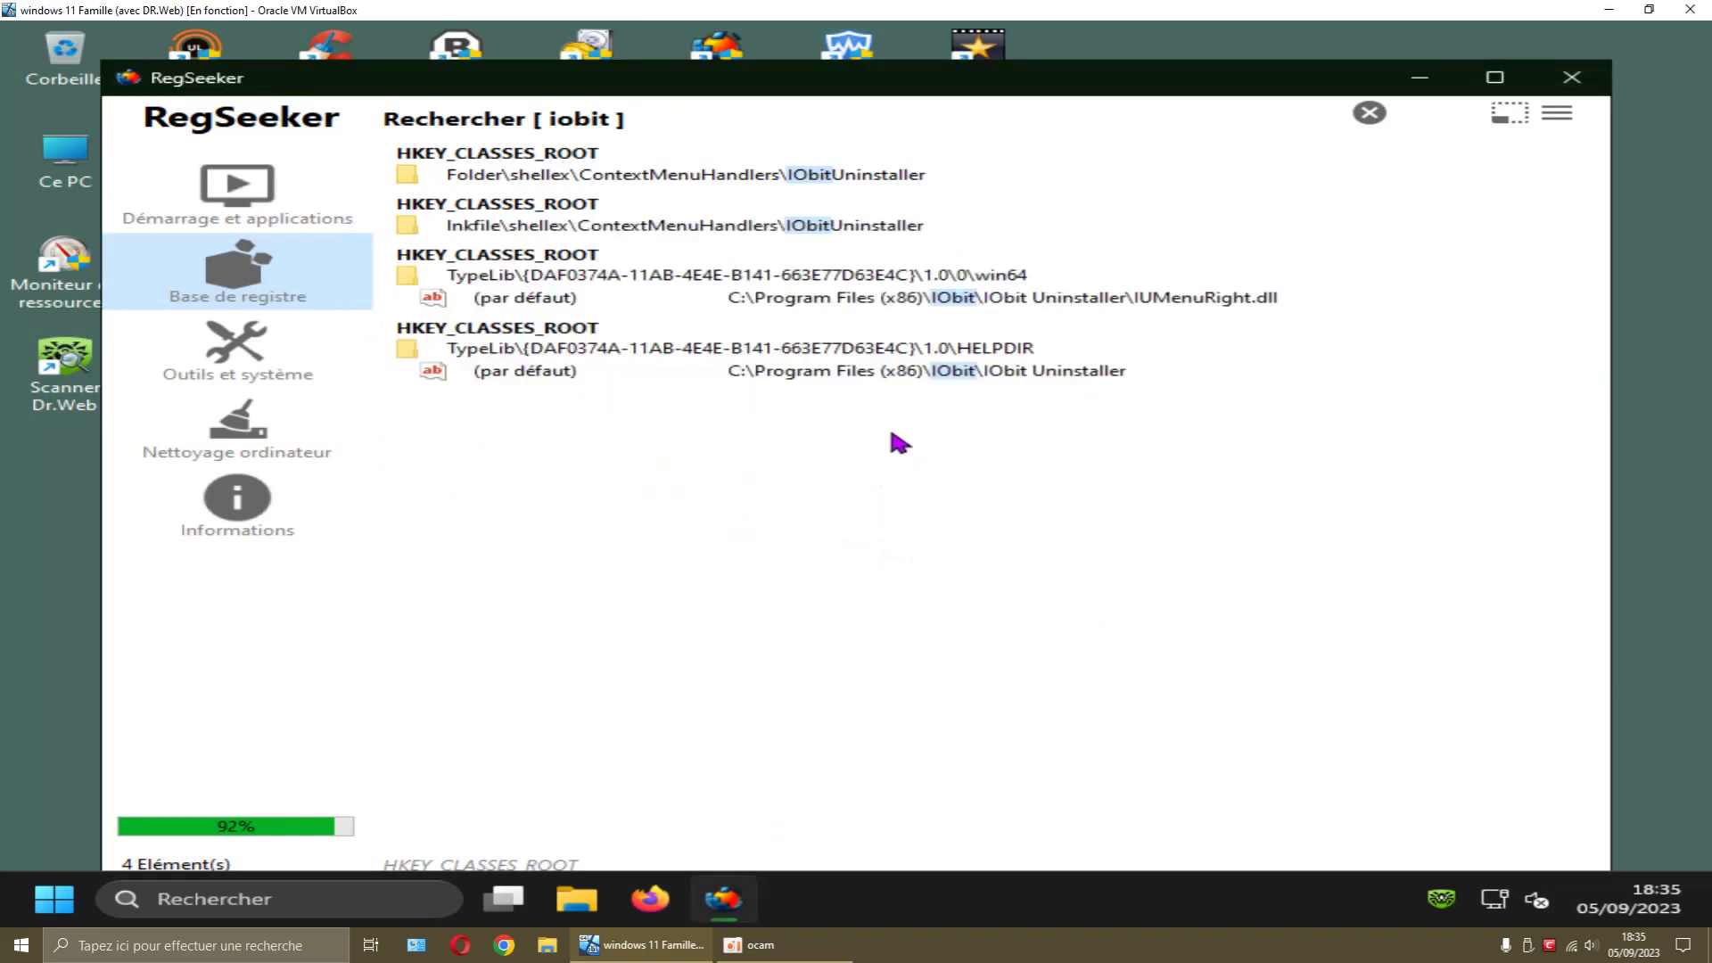